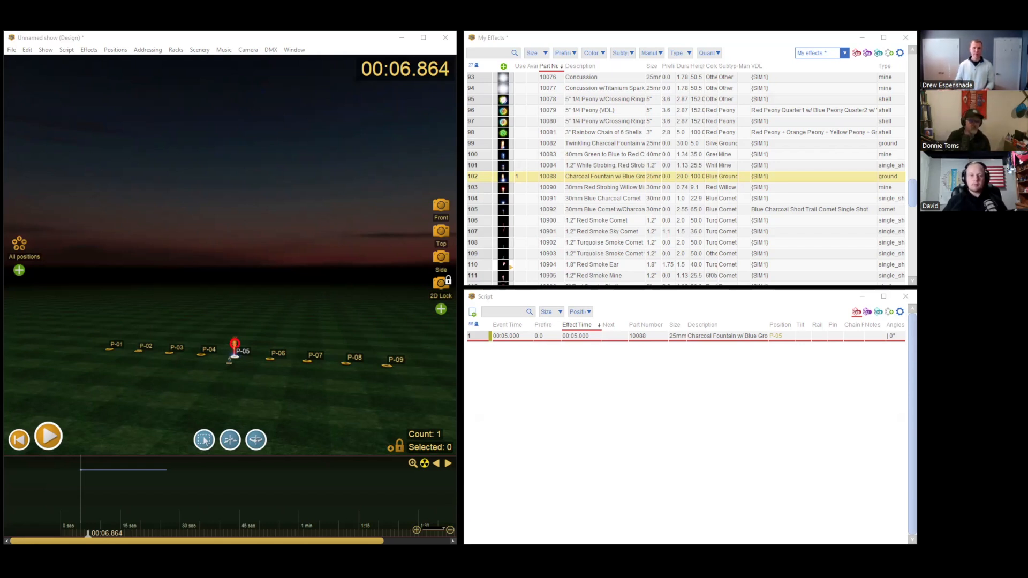
# Step: Switch to the web browser and open the Glossary of VDL Effect Terms in the Finale 3D software documentation
pyautogui.moveTo(4, 94); pyautogui.dragTo(153, 84)
pyautogui.click(270, 420)
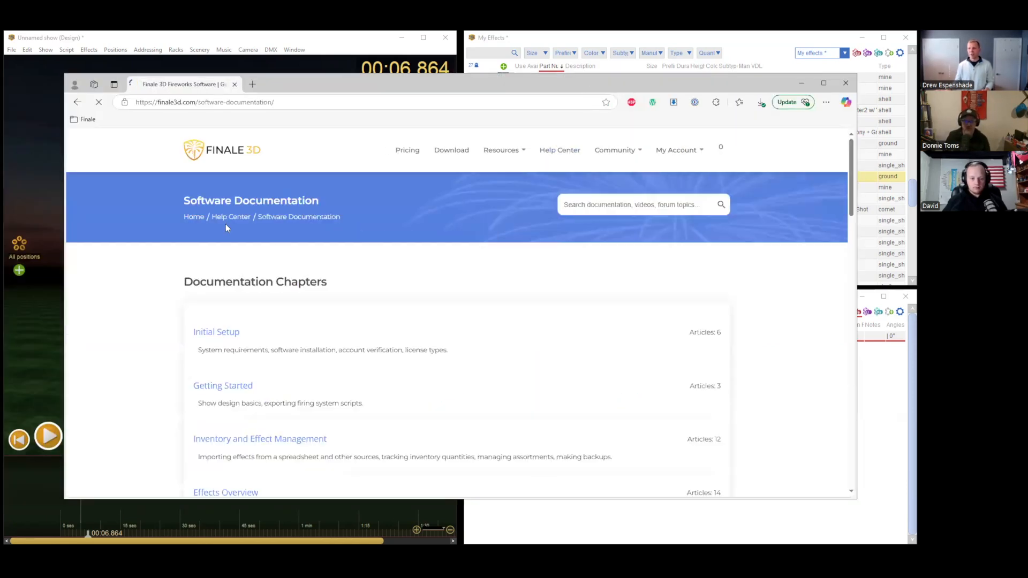
pyautogui.scroll(-4, 170, 300)
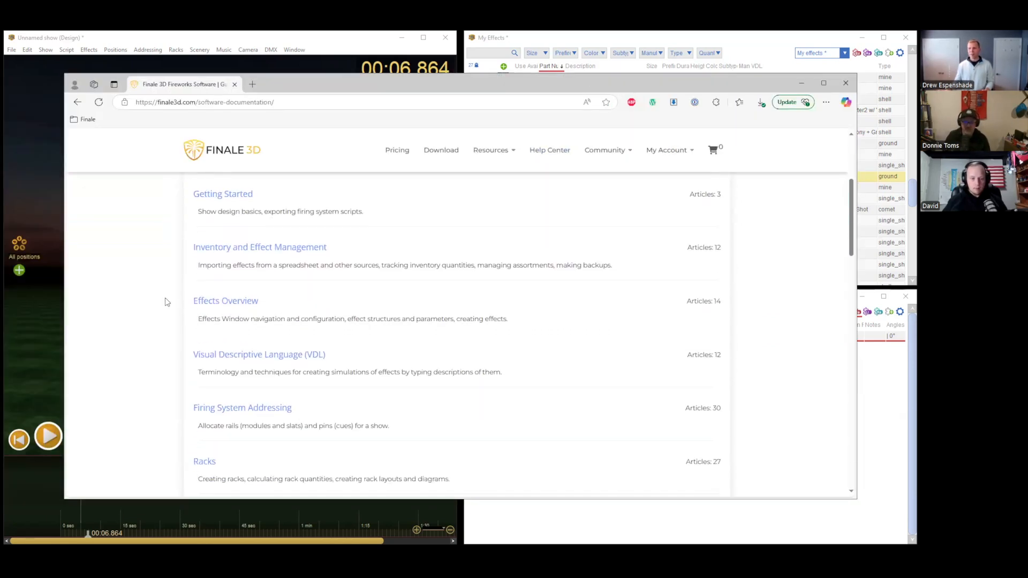
pyautogui.click(249, 308)
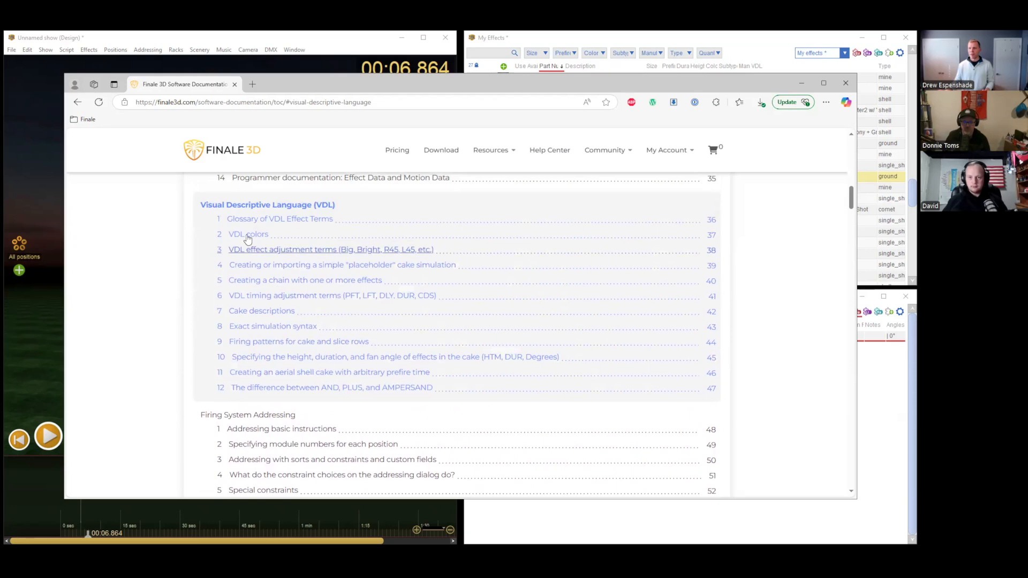
pyautogui.click(261, 224)
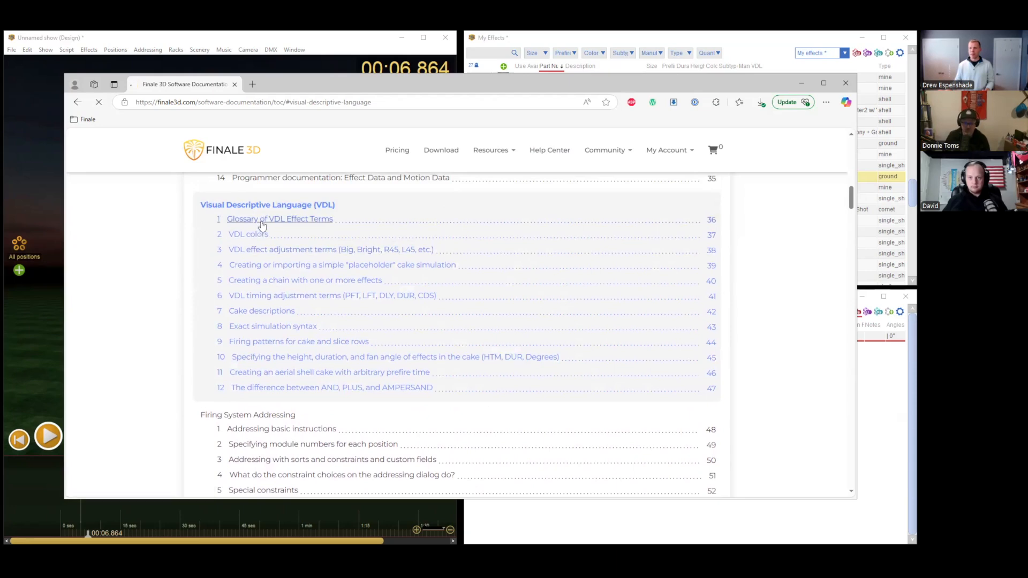
pyautogui.click(824, 83)
pyautogui.scroll(-6, 74, 339)
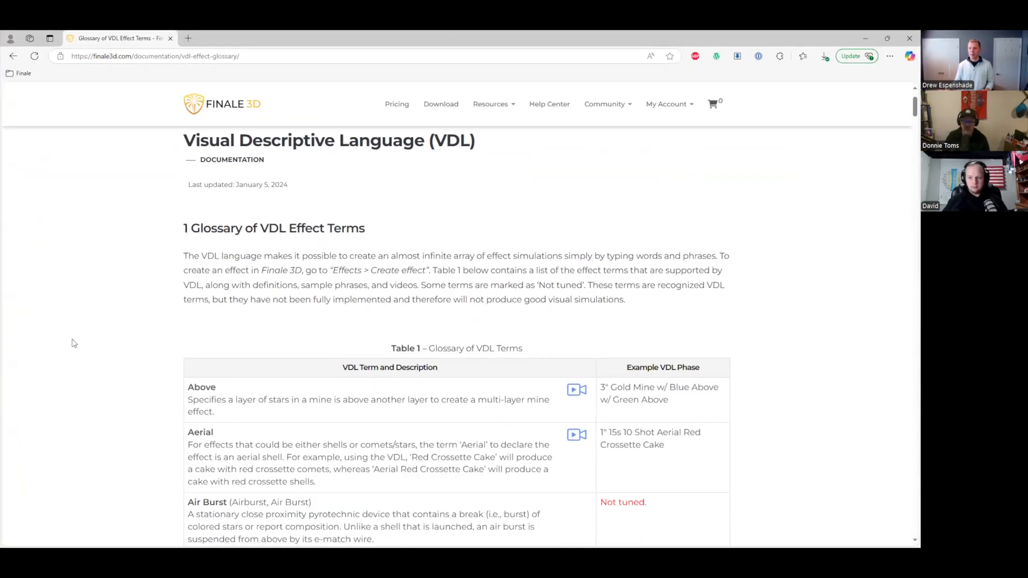
pyautogui.scroll(5, 98, 323)
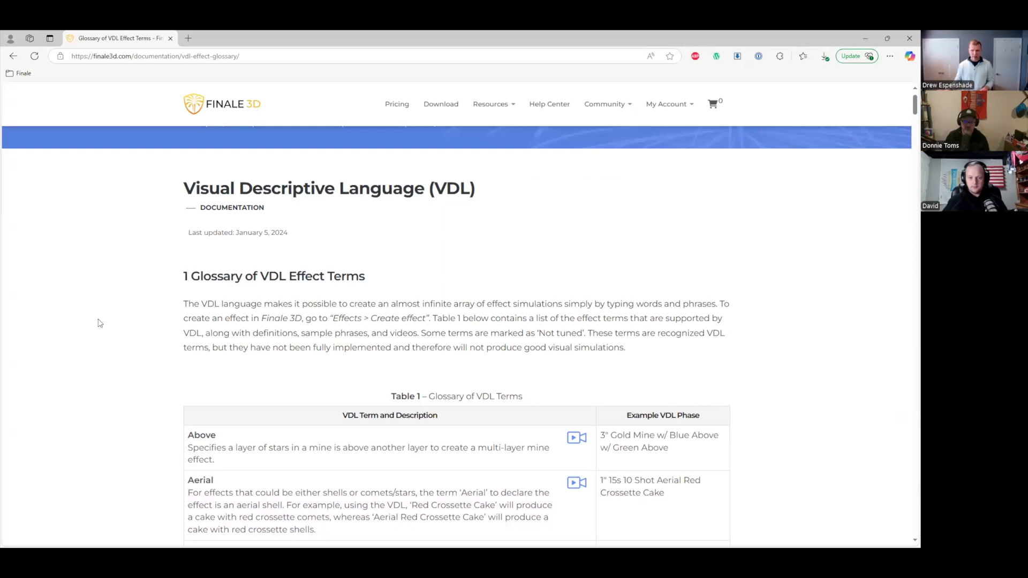
# Step: Search the VDL glossary page for "sky" and refine the search to "sky comet"
pyautogui.hotkey('ctrl', 'f')
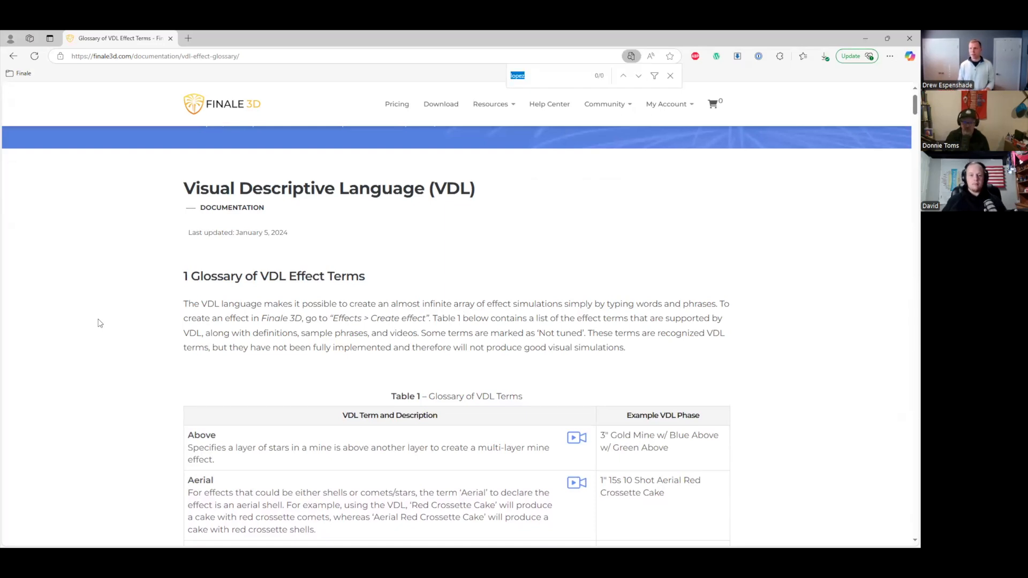
pyautogui.write('sky')
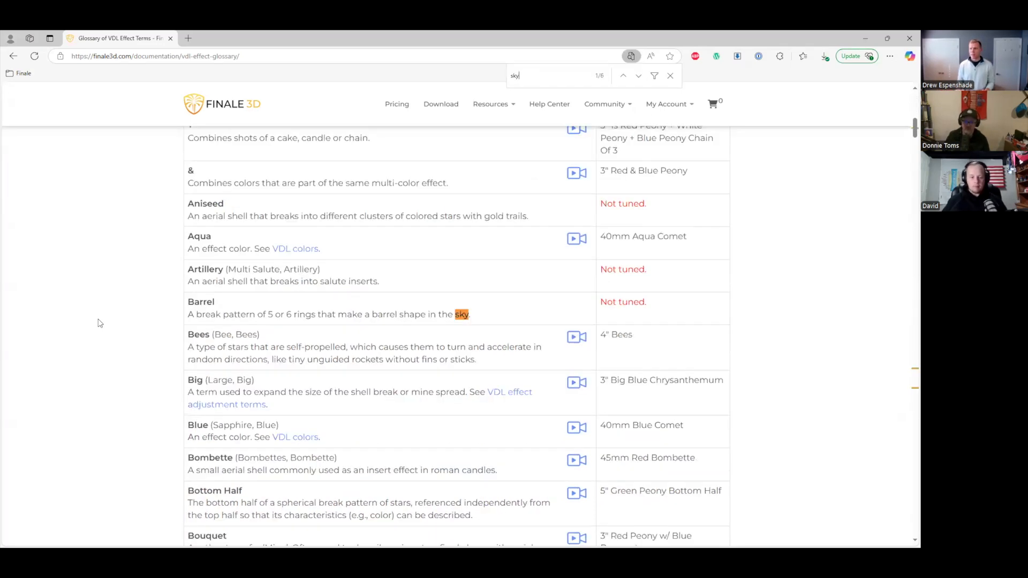
pyautogui.write(' comet')
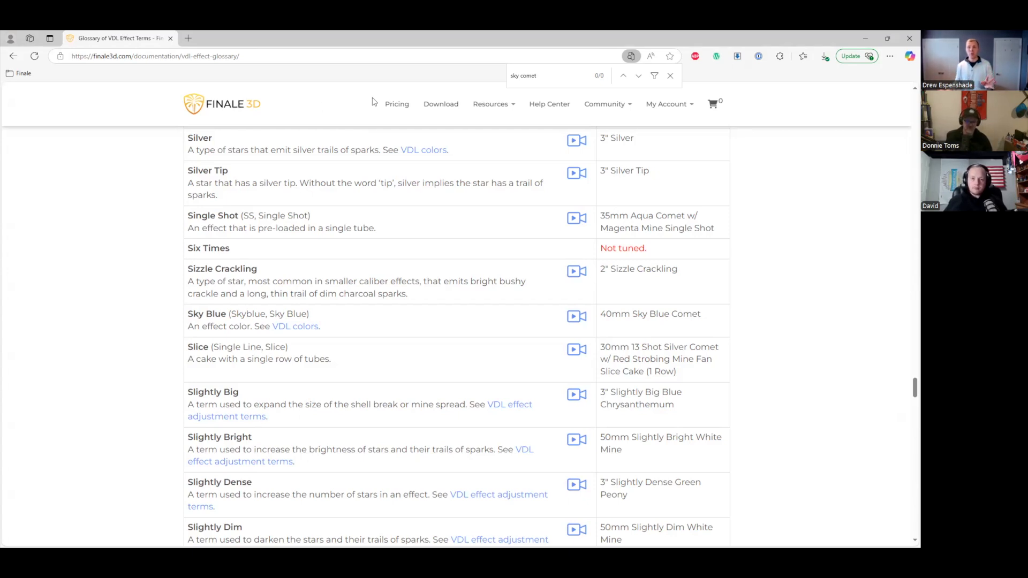
# Step: Return to the Finale 3D show and delete the Charcoal Fountain event at P-05 from the script
pyautogui.click(866, 40)
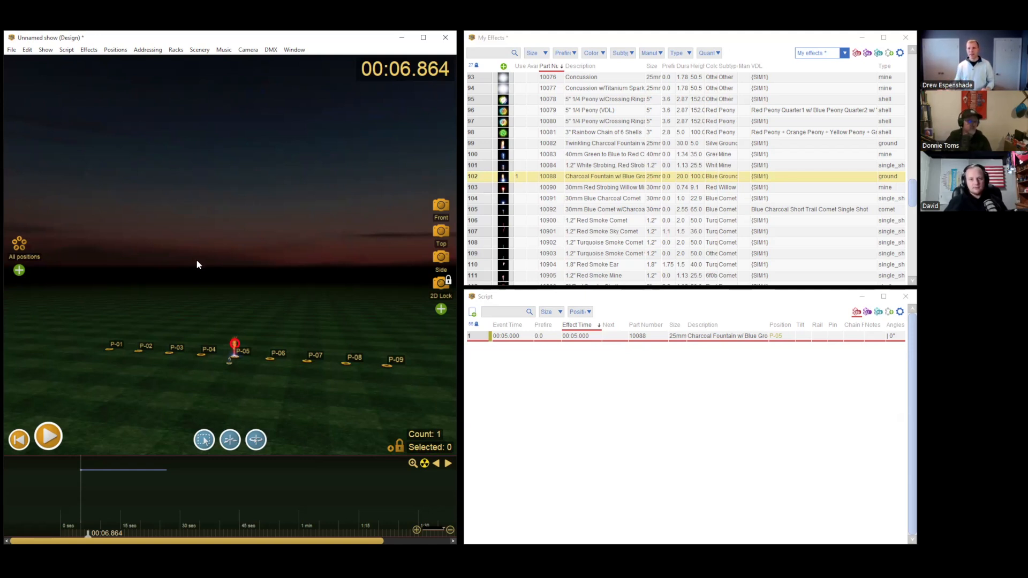
pyautogui.moveTo(25, 508); pyautogui.dragTo(106, 481)
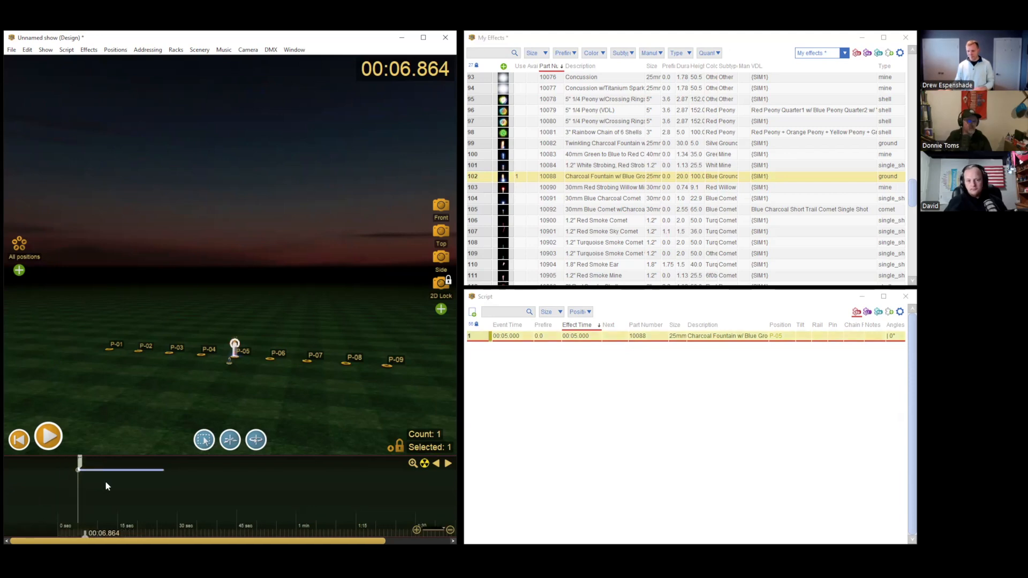
pyautogui.press('Delete')
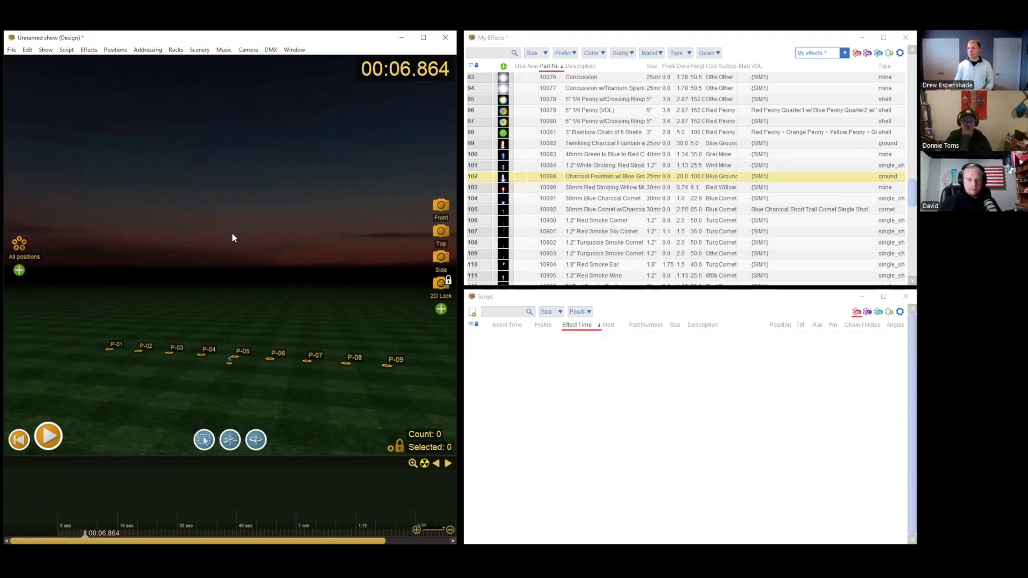
# Step: Start a new effect with the visual description "35mm Red Strobing Willow Ear w/Blue Ear w/Green Tail"
pyautogui.click(89, 50)
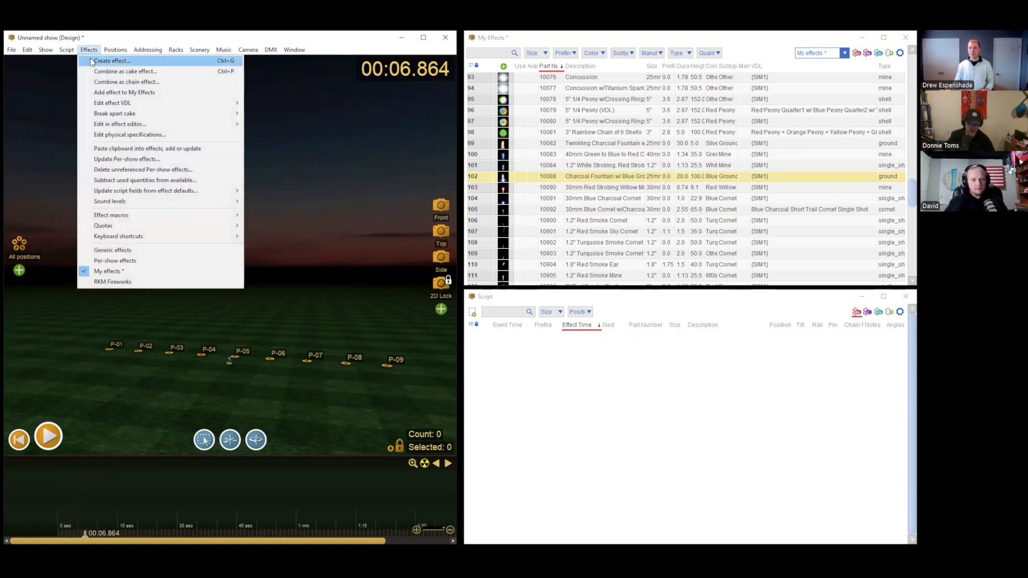
pyautogui.click(91, 61)
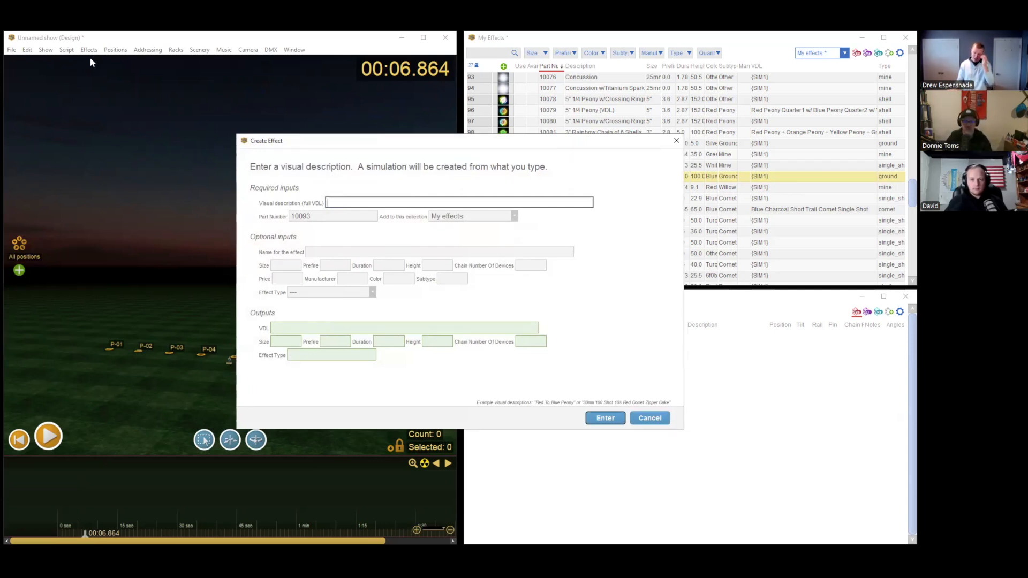
pyautogui.write('35mm')
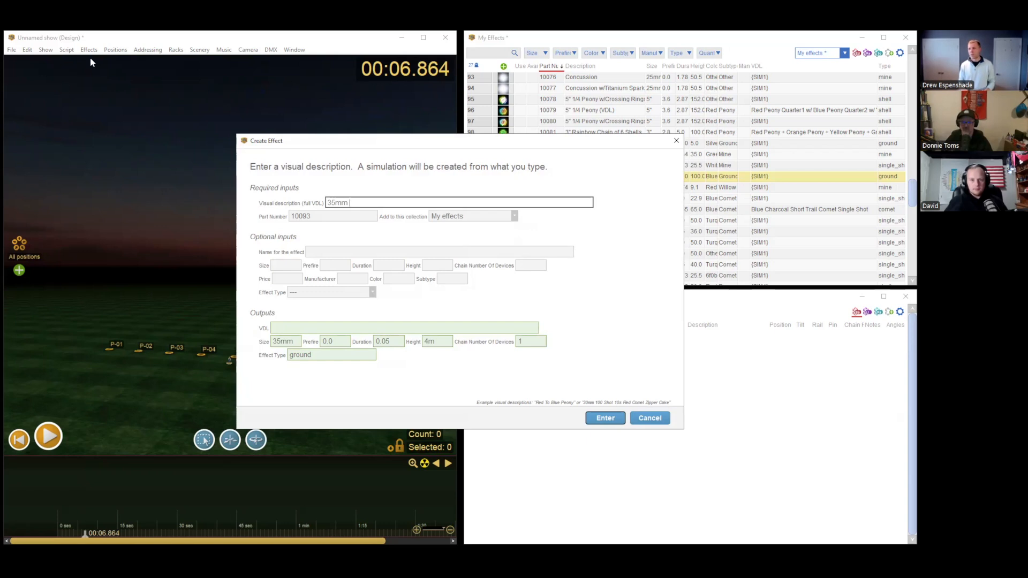
pyautogui.write(' Red ')
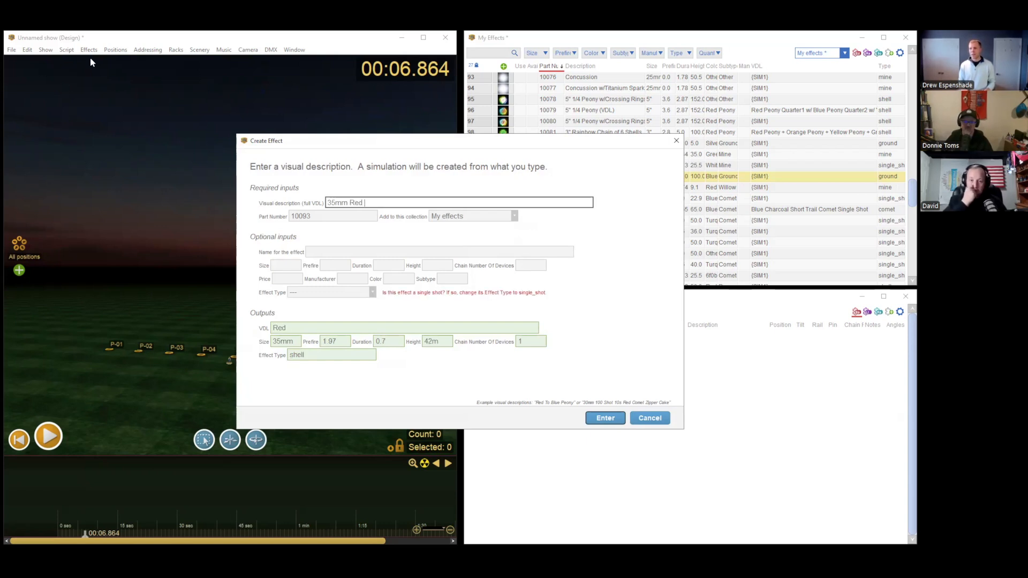
pyautogui.write('Strobing ')
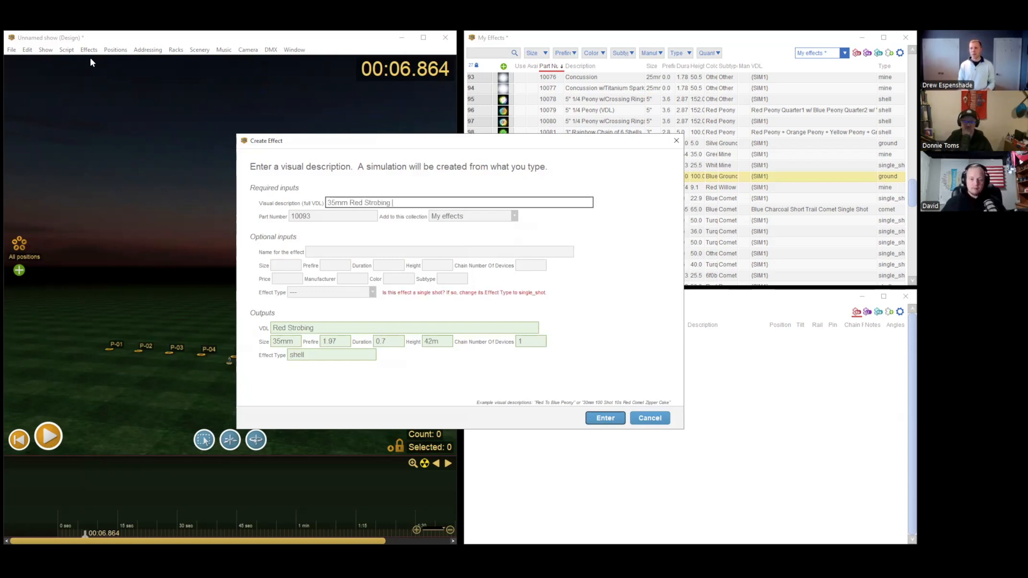
pyautogui.write('W/llow Ear')
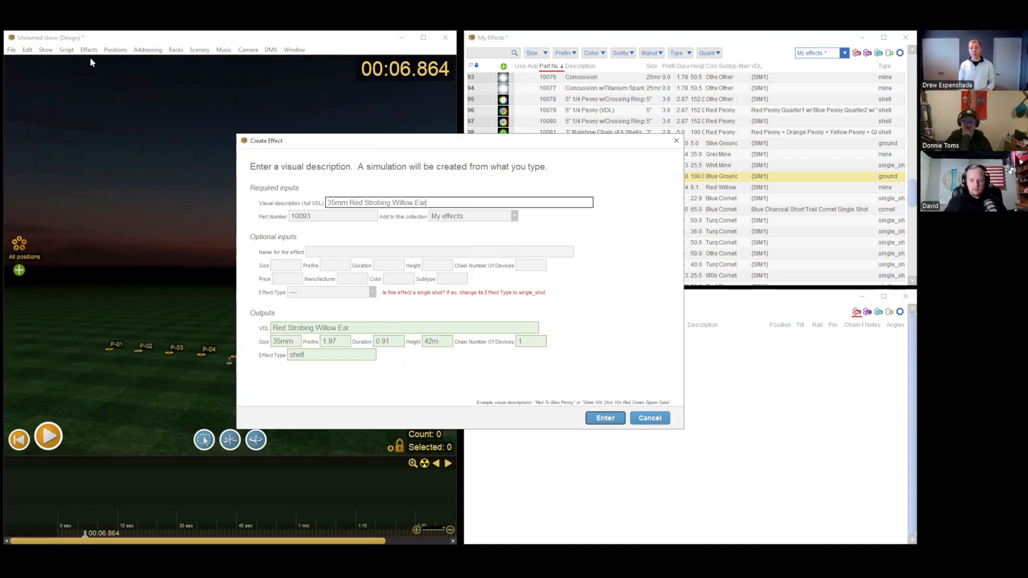
pyautogui.write(' w/Blue ')
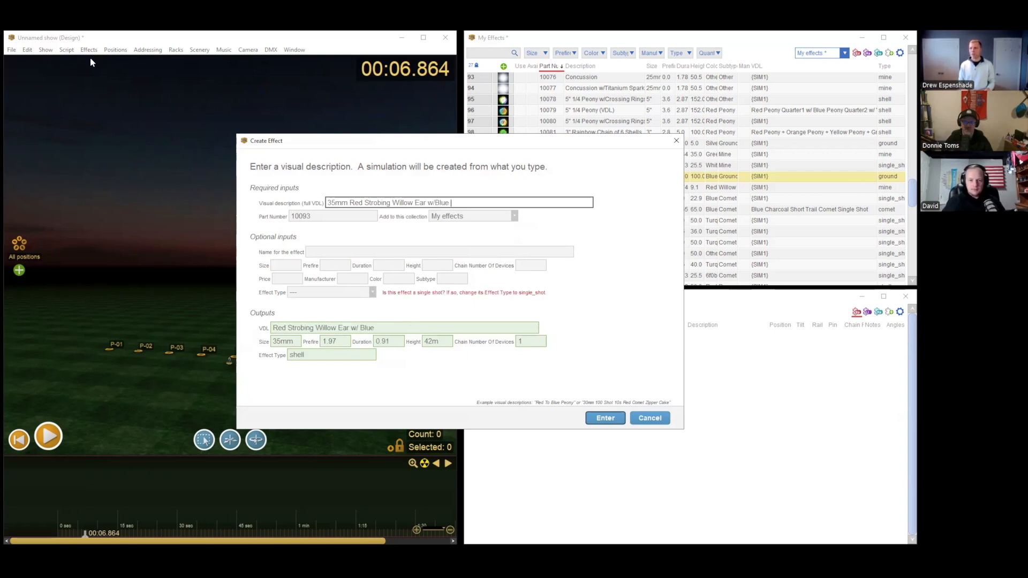
pyautogui.write('Ear w')
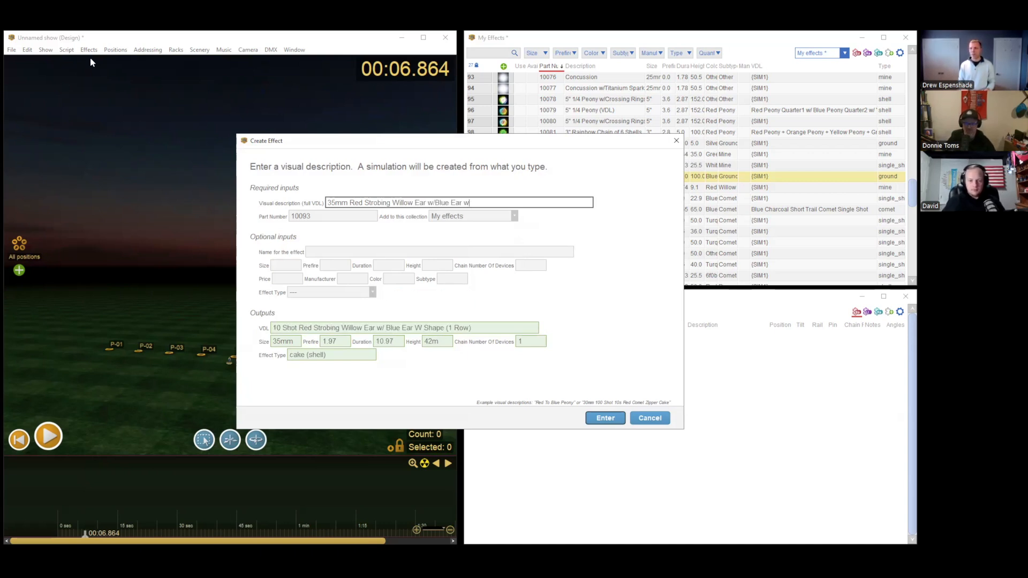
pyautogui.write('/Green Tail')
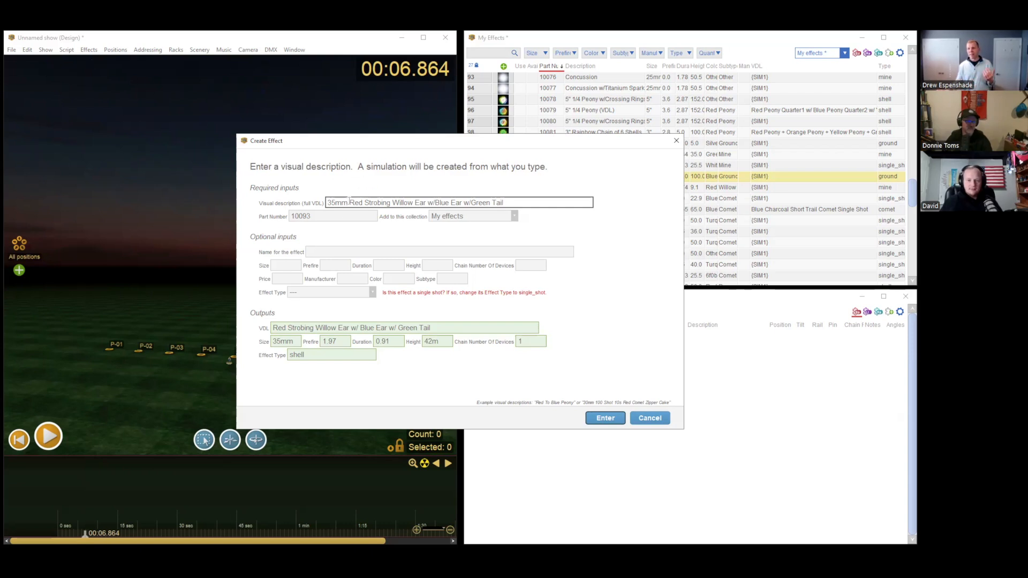
# Step: Review the ear and tail phrases of the description, and add the effect to the My effects collection
pyautogui.moveTo(350, 202); pyautogui.dragTo(423, 202)
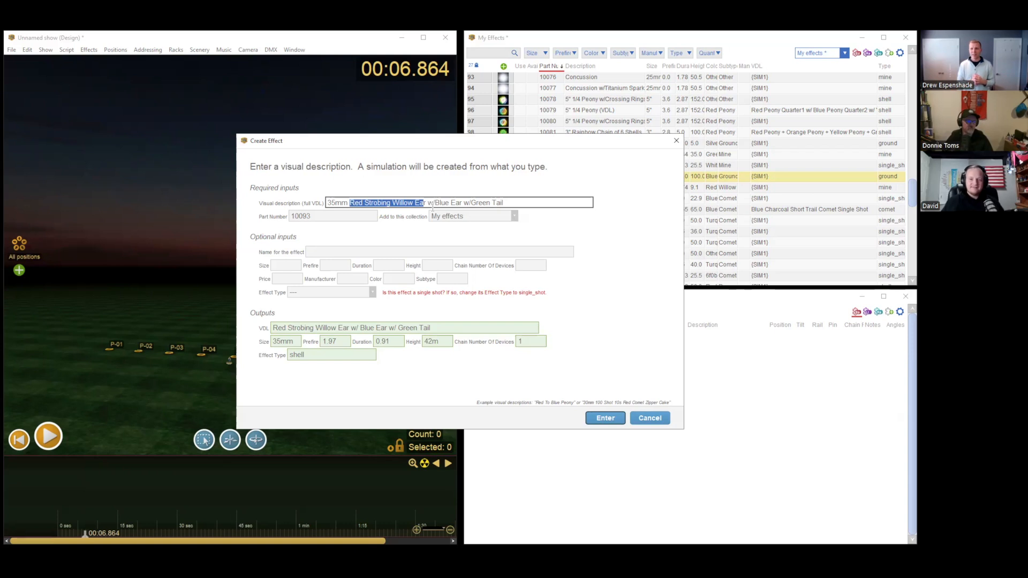
pyautogui.moveTo(503, 202); pyautogui.dragTo(463, 202)
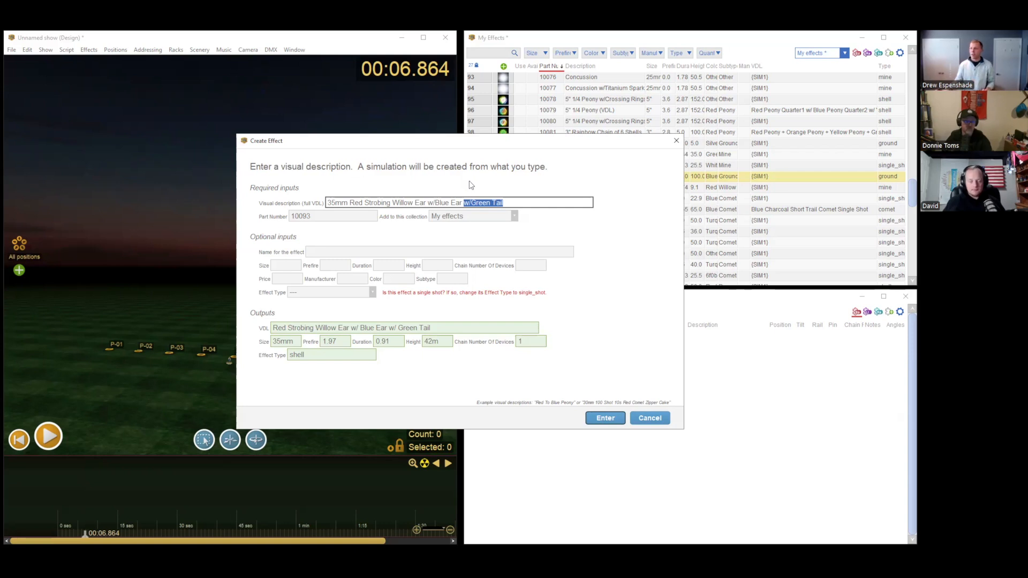
pyautogui.click(516, 204)
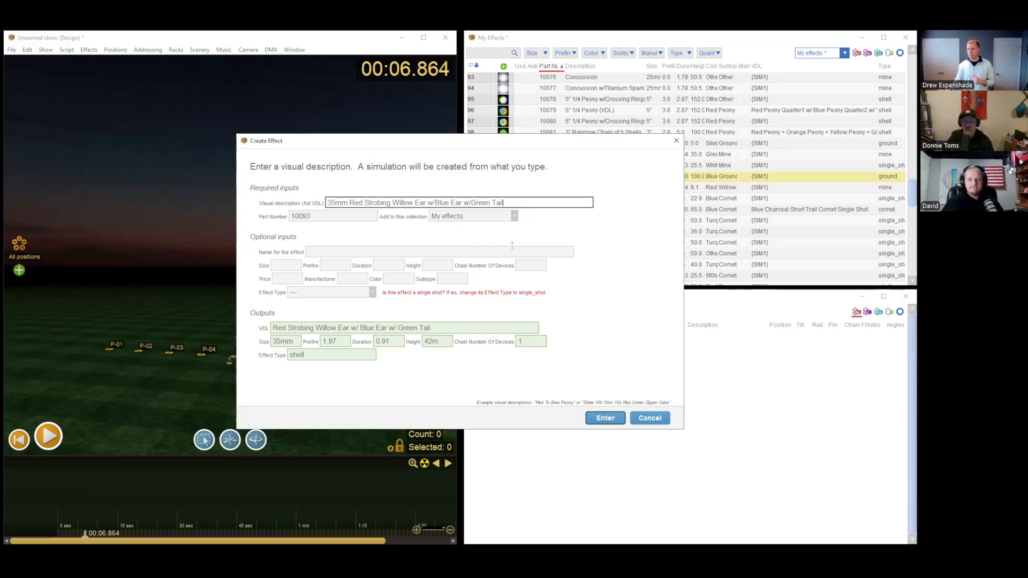
pyautogui.click(604, 418)
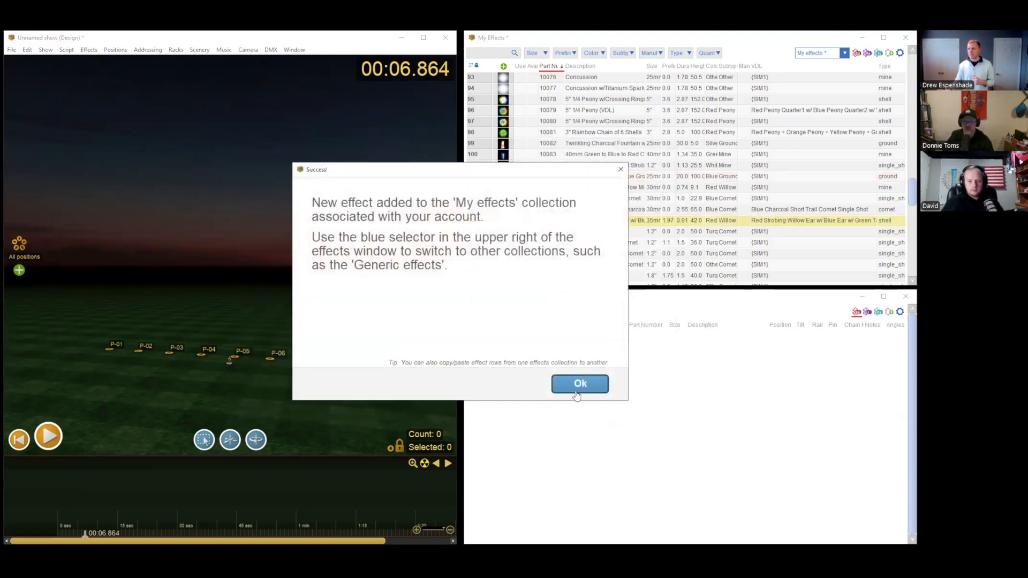
pyautogui.click(572, 383)
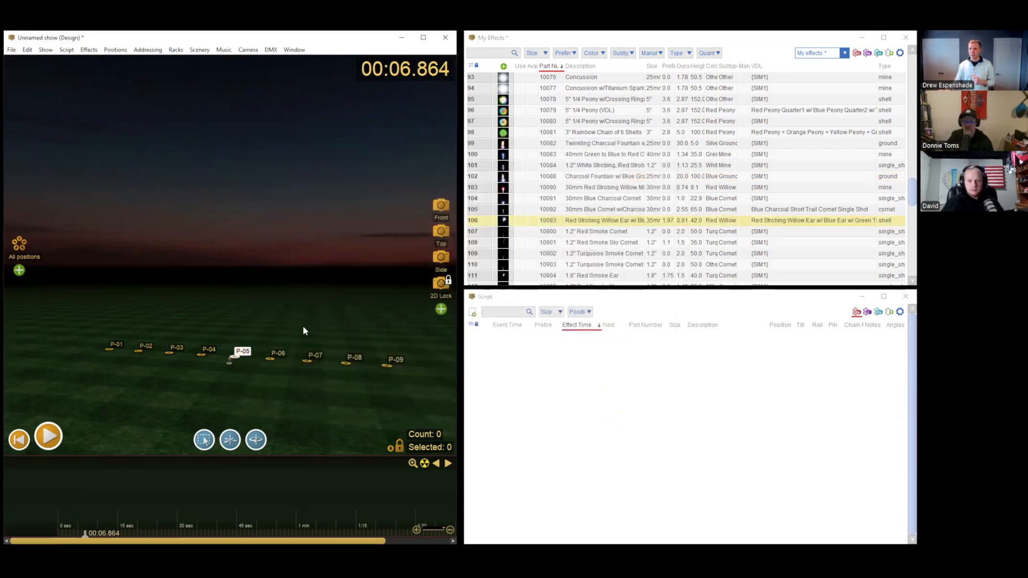
# Step: Insert the new Red Strobing Willow Ear effect at P-05 and play it from the front camera
pyautogui.click(441, 207)
pyautogui.click(503, 220)
pyautogui.moveTo(69, 478); pyautogui.dragTo(76, 477)
pyautogui.scroll(4, 76, 478)
pyautogui.press('space')
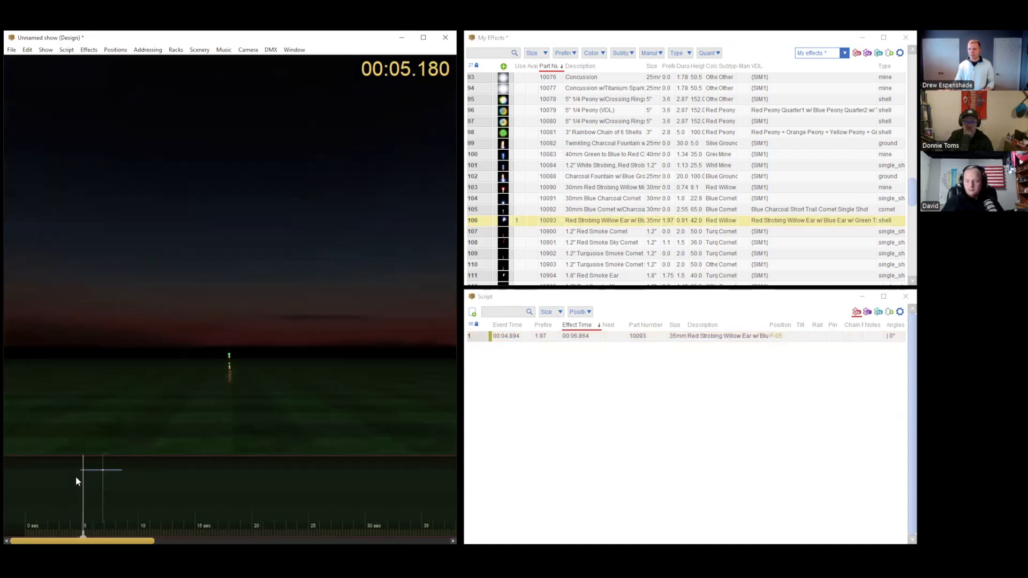
# Step: Replay and pause the willow ear shell at several moments to examine its rising green tail and burst
pyautogui.press('space')
pyautogui.moveTo(102, 470); pyautogui.dragTo(94, 470)
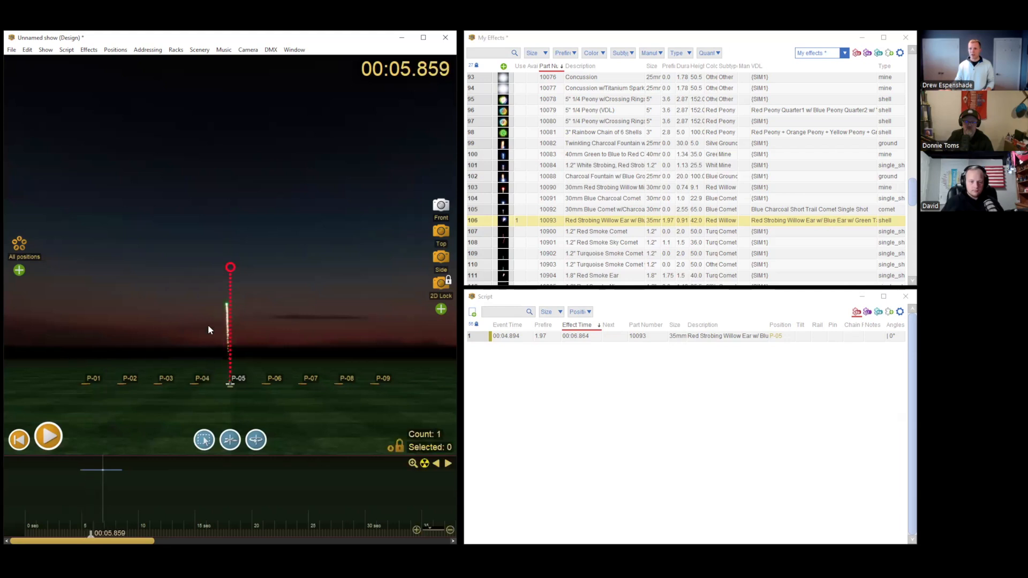
pyautogui.press('space')
pyautogui.press('space')
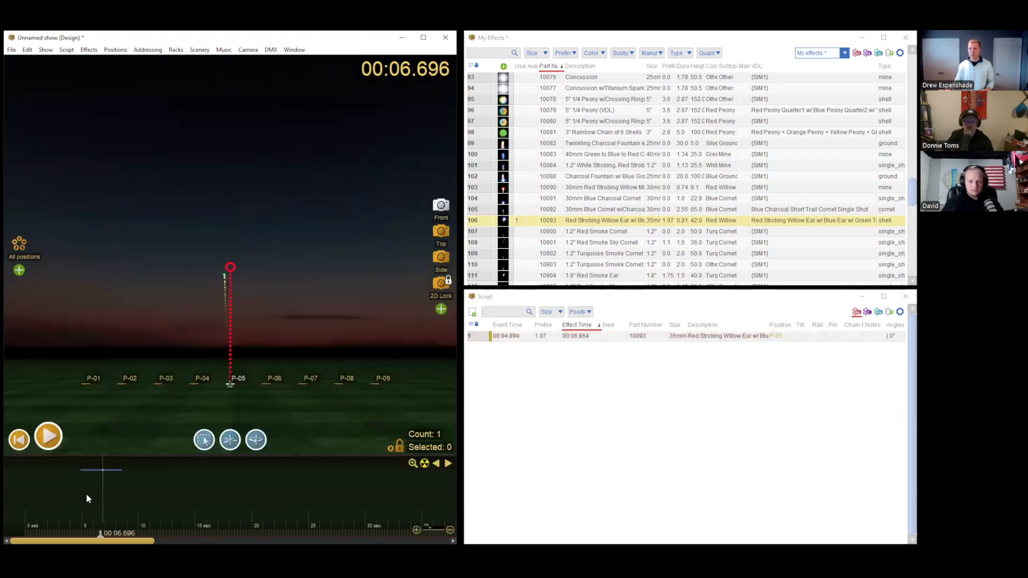
pyautogui.press('space')
pyautogui.press('space')
pyautogui.click(98, 487)
pyautogui.press('space')
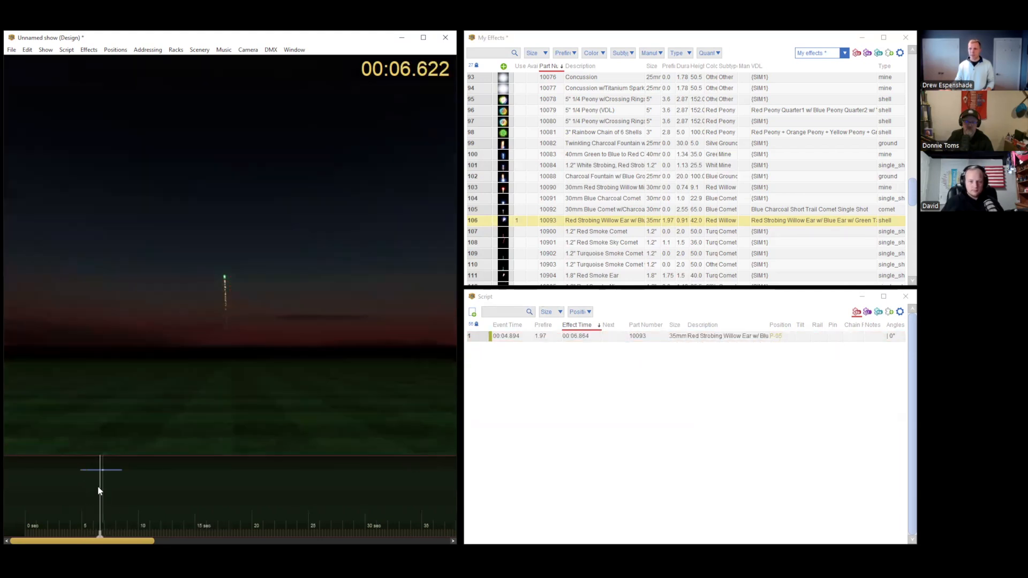
pyautogui.press('space')
# Step: Examine the paused ear burst up close from different angles, and return to the front camera
pyautogui.scroll(4, 199, 310)
pyautogui.moveTo(201, 314); pyautogui.dragTo(155, 327)
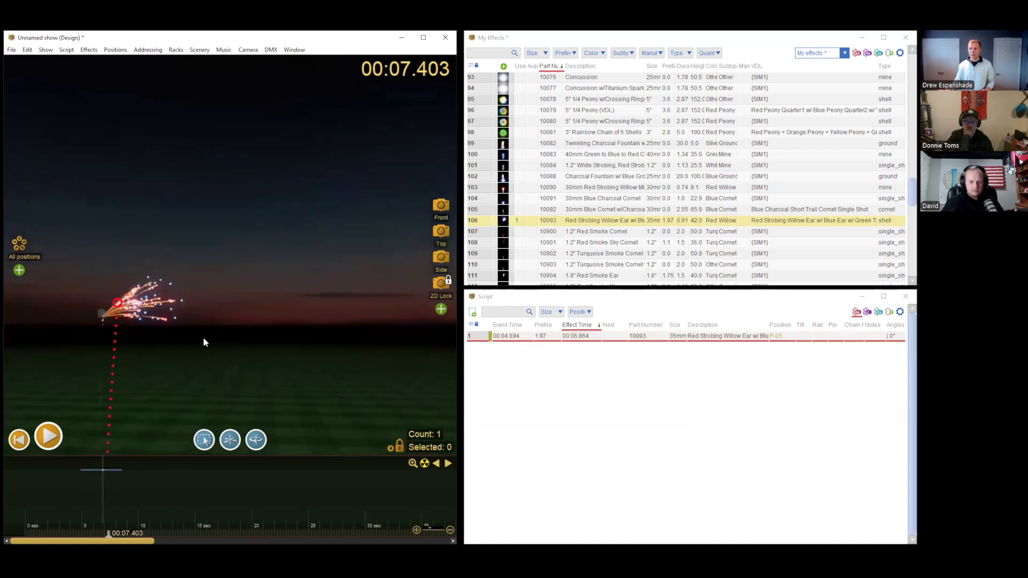
pyautogui.moveTo(241, 346); pyautogui.dragTo(271, 324)
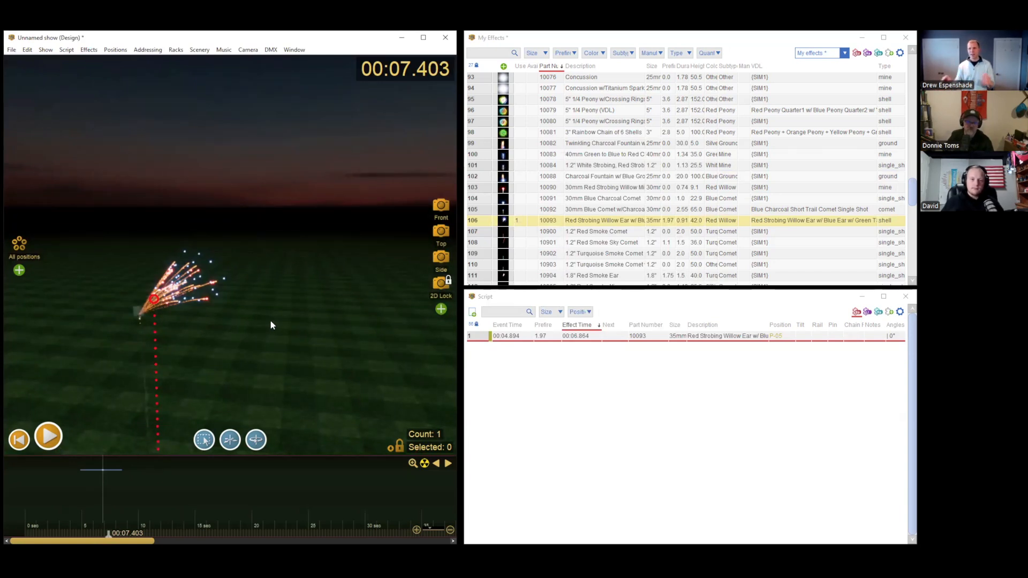
pyautogui.click(440, 207)
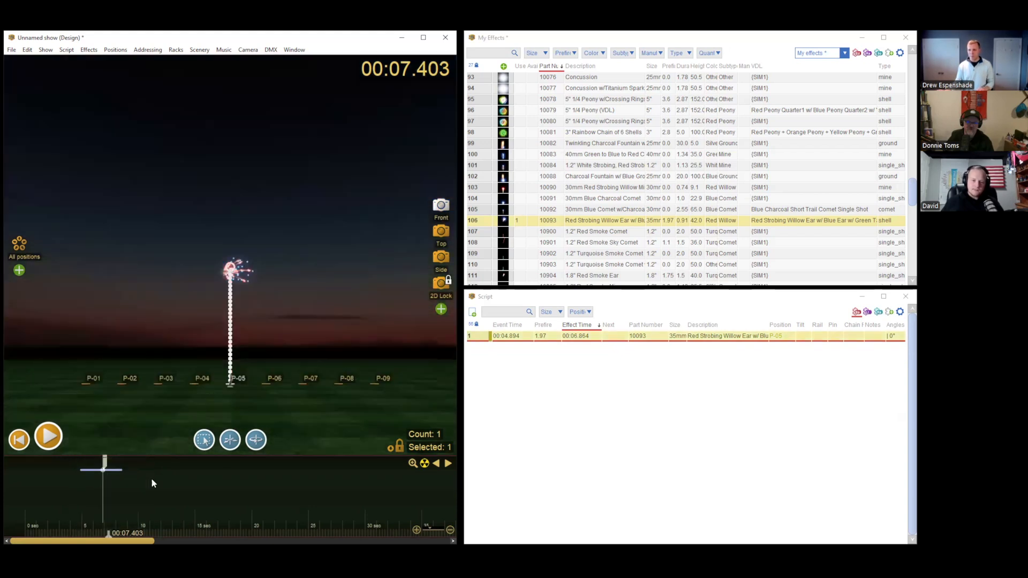
# Step: Place the willow ear effect at P-05 with an effect time of 00:07.403 and play it
pyautogui.click(503, 222)
pyautogui.press('space')
pyautogui.press('space')
pyautogui.press('space')
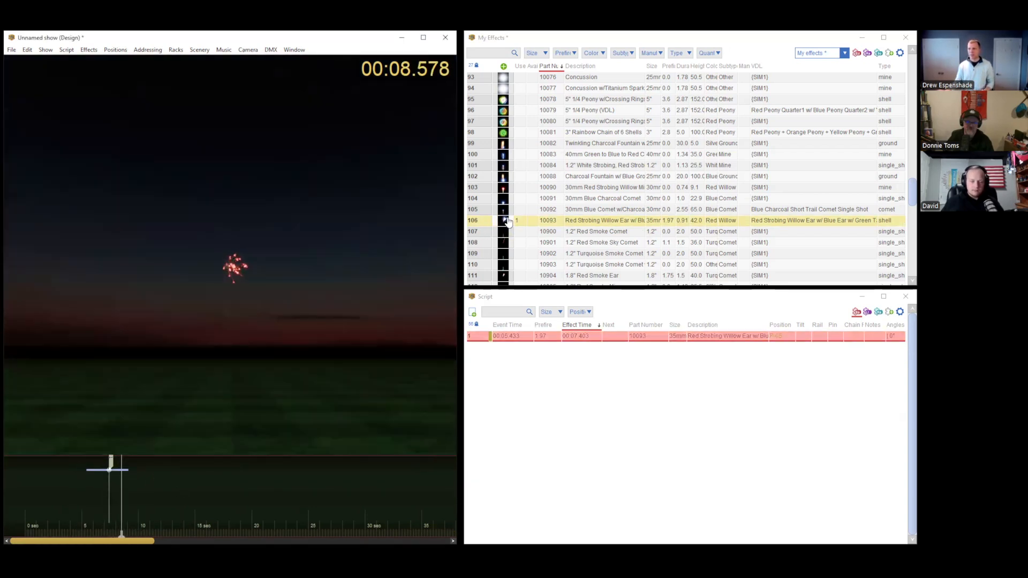
# Step: Replace the placed willow ear event with a new copy at P-05 and move its effect time to 00:07.340
pyautogui.click(504, 222)
pyautogui.press('space')
pyautogui.click(111, 472)
pyautogui.press('Delete')
pyautogui.moveTo(134, 474); pyautogui.dragTo(112, 475)
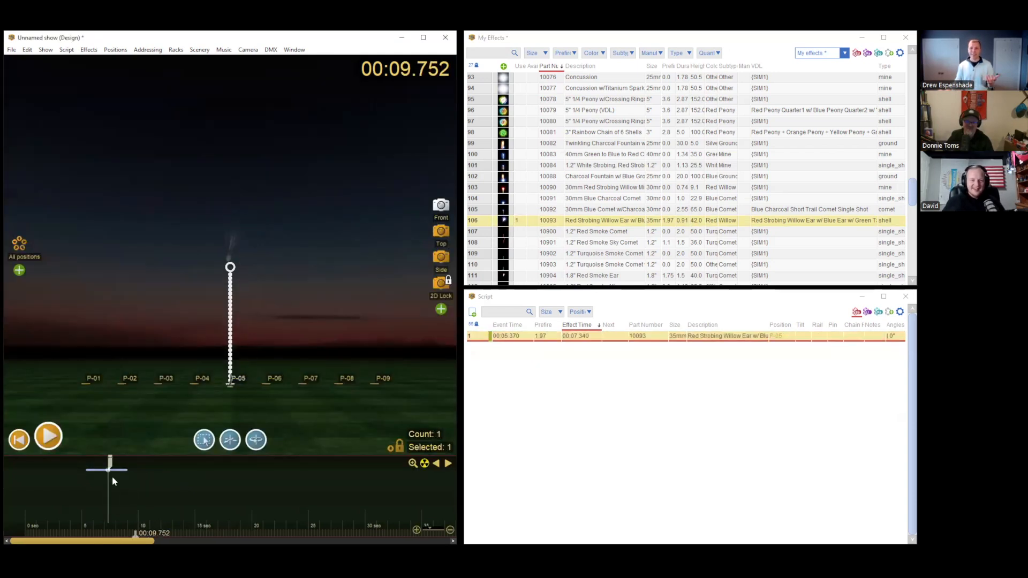
# Step: Replay the placed willow ear shell and pause it at several moments between its rise and burst to examine the effect
pyautogui.press('space')
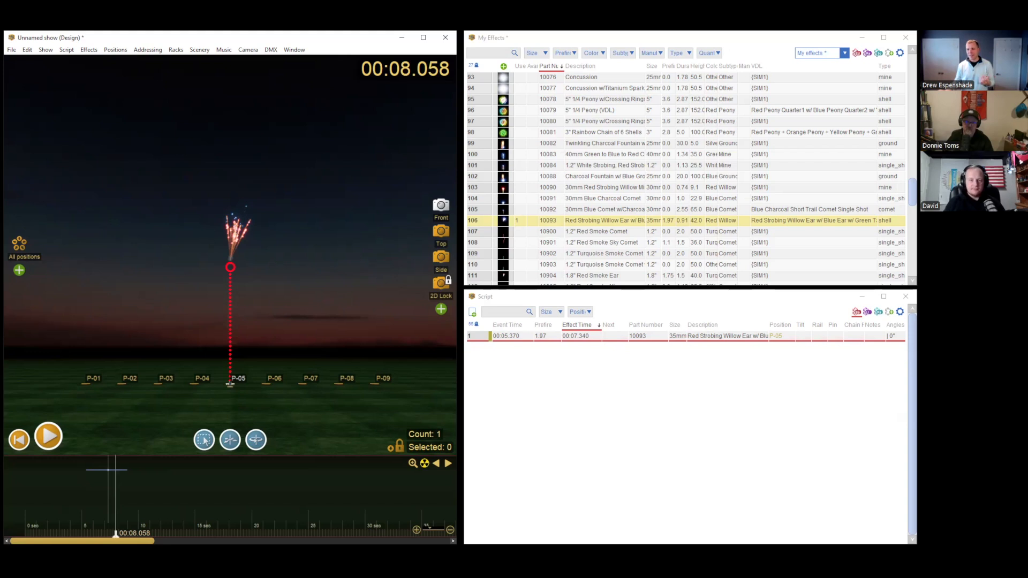
pyautogui.click(114, 505)
pyautogui.moveTo(116, 505); pyautogui.dragTo(116, 506)
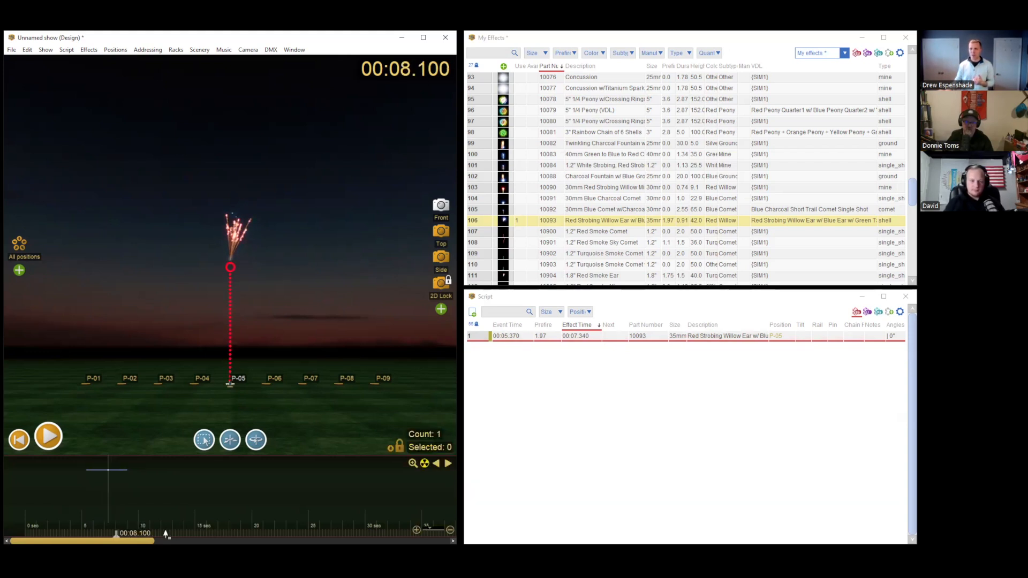
pyautogui.click(112, 505)
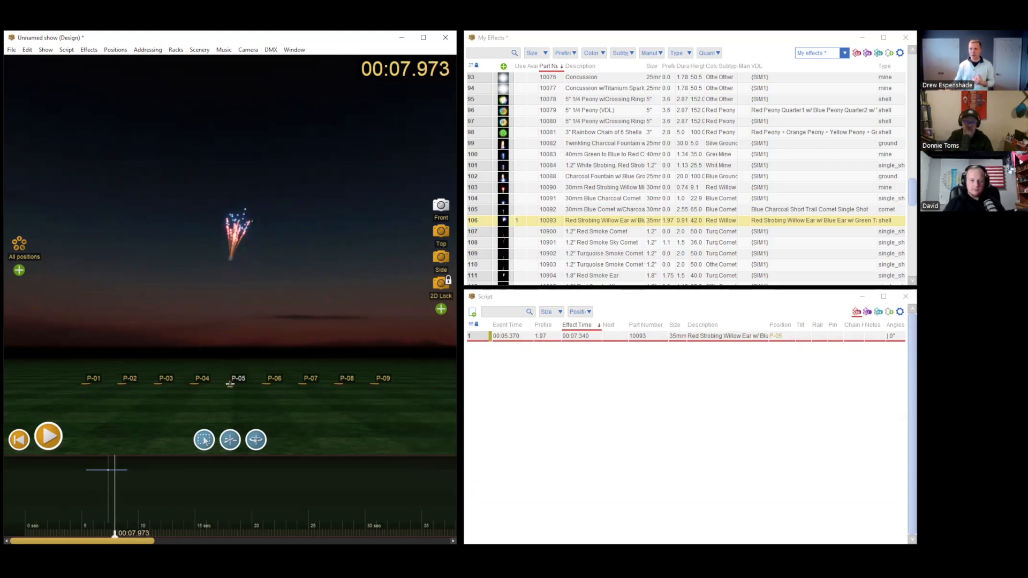
pyautogui.click(107, 510)
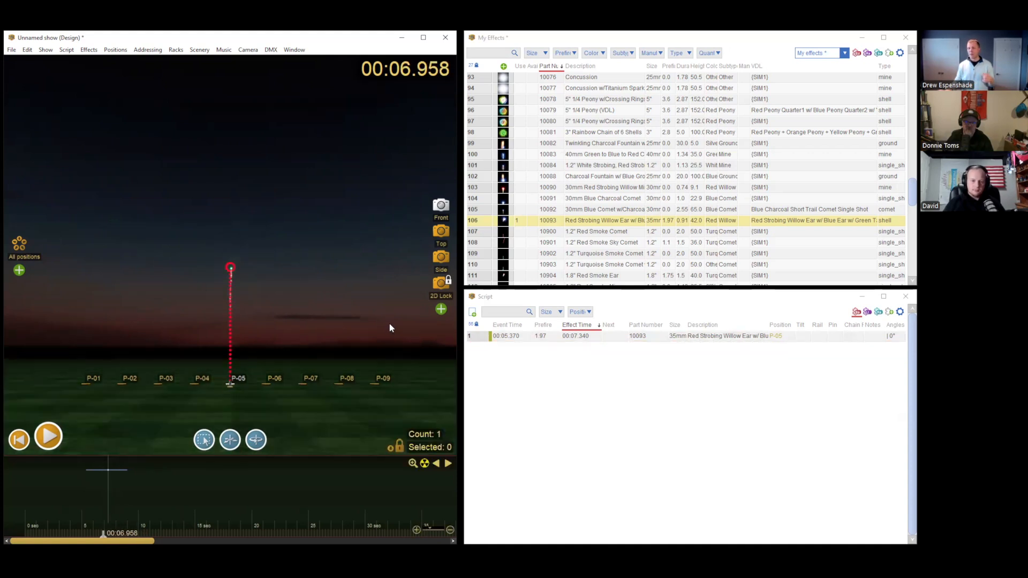
# Step: Open the red strobing willow ear effect 10093 in the effect editor and move the preview to its rising tail at 00:04.131
pyautogui.rightClick(478, 220)
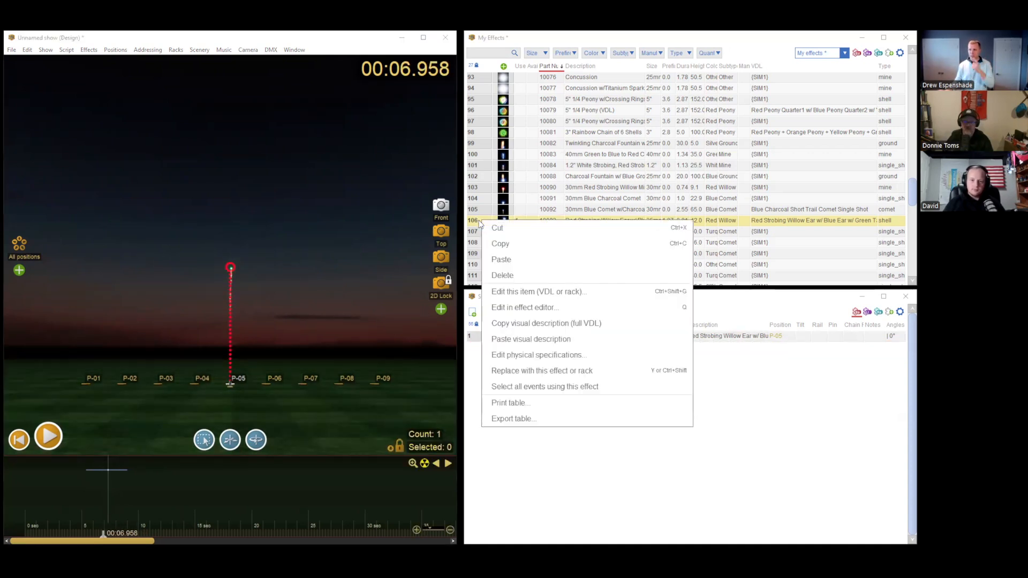
pyautogui.click(523, 307)
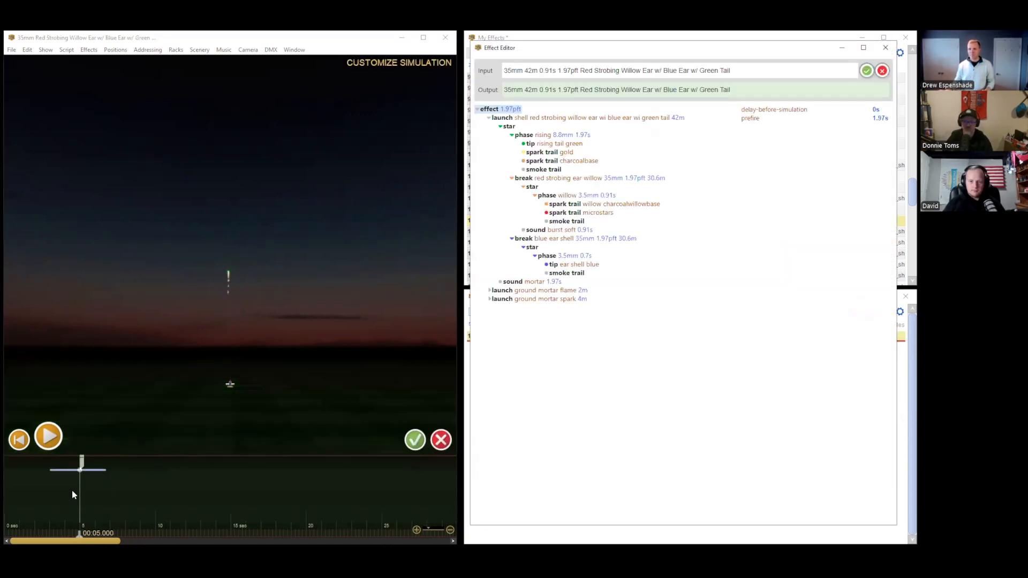
pyautogui.click(65, 503)
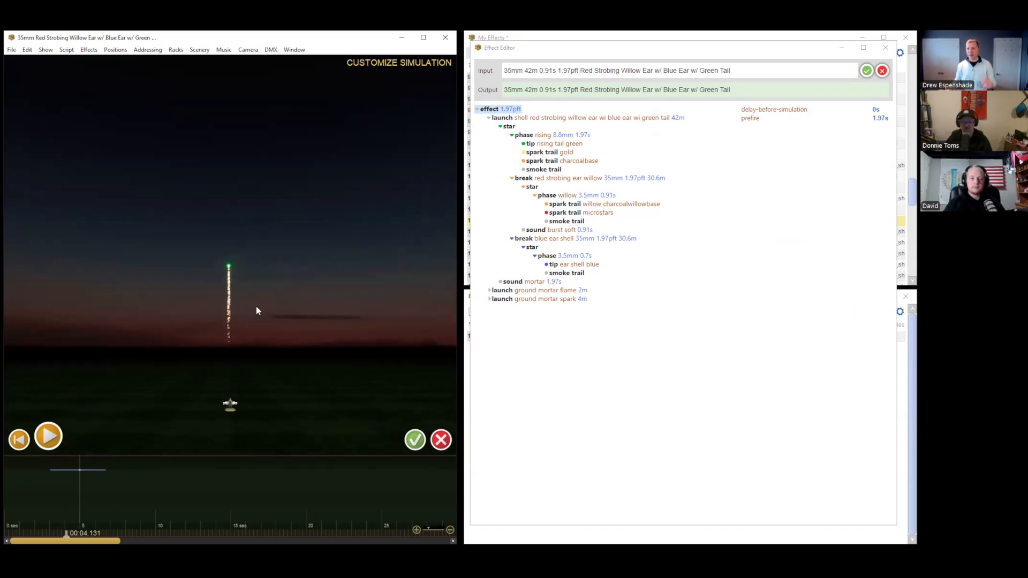
# Step: Append "no trail" to the green tail in the effect's input description and preview the rising shell
pyautogui.click(732, 70)
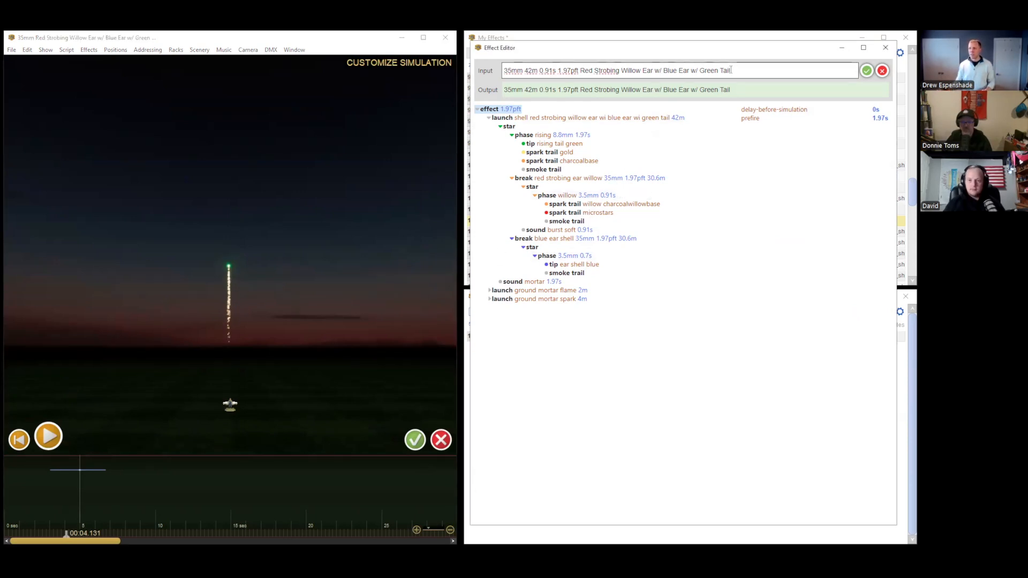
pyautogui.write('no trail')
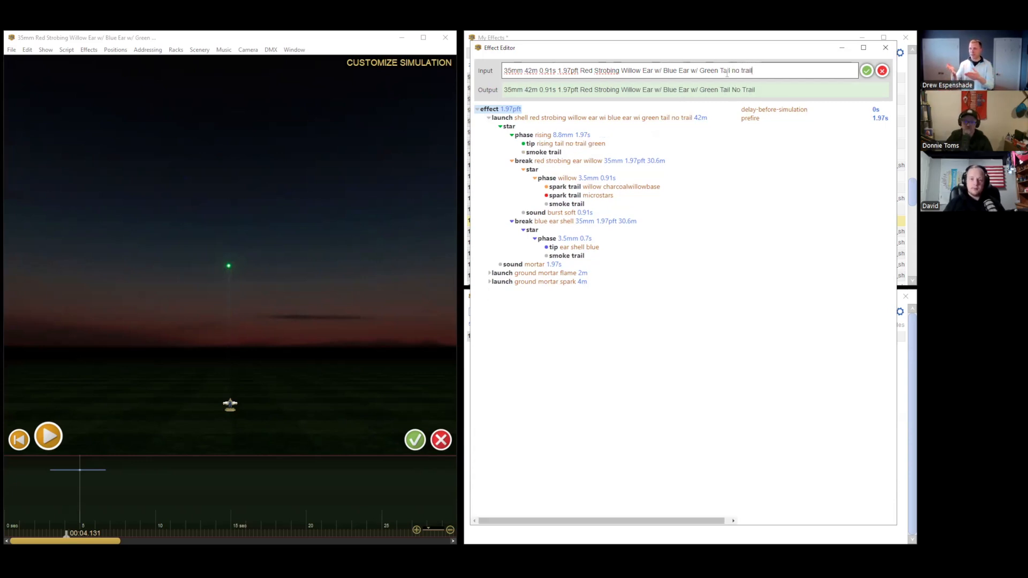
pyautogui.moveTo(754, 71); pyautogui.dragTo(489, 93)
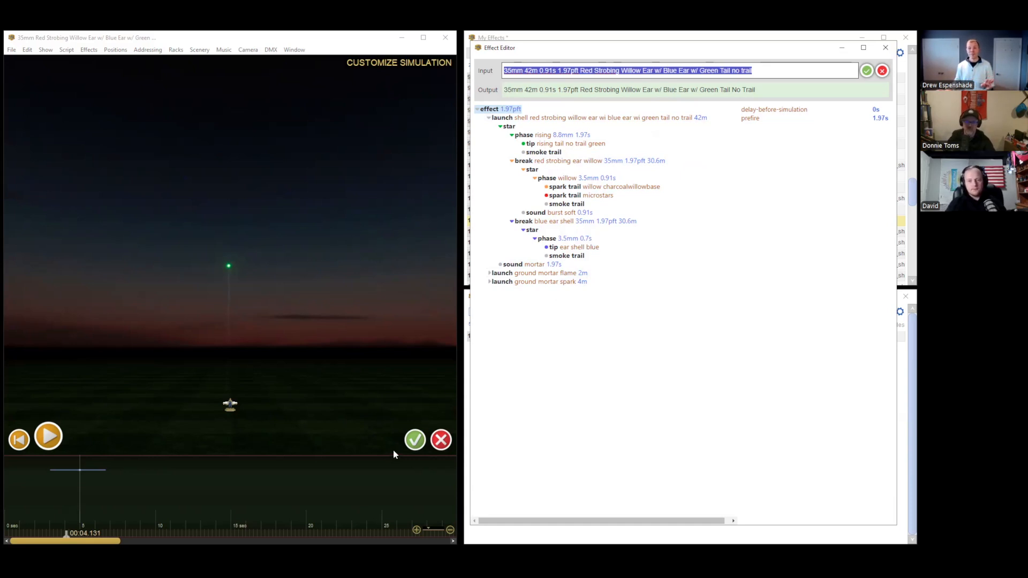
pyautogui.click(218, 487)
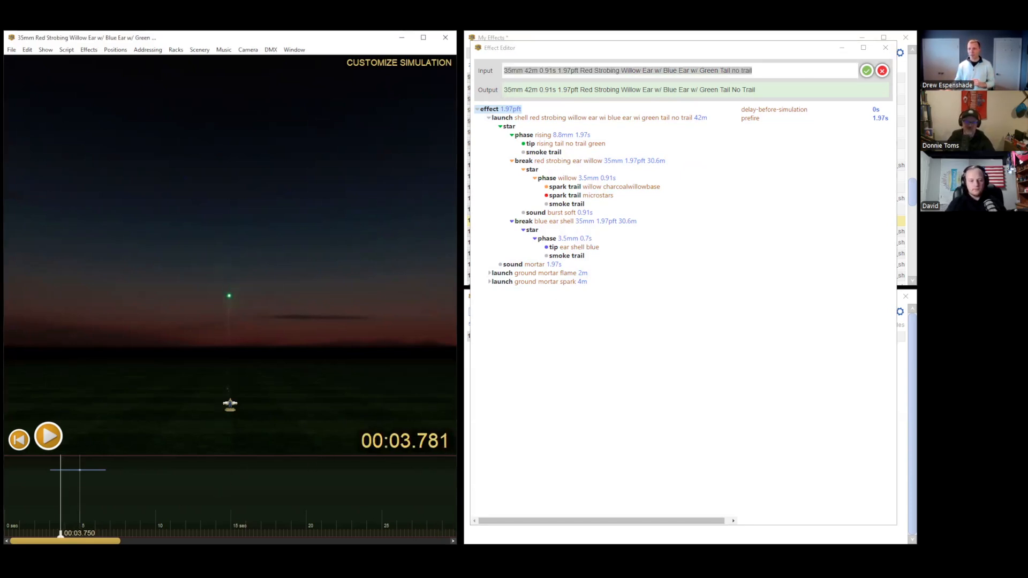
# Step: Remove the words "no trail" from the end of the effect's input description
pyautogui.click(768, 69)
pyautogui.hotkey('ctrl', 'shift', 'Left')
pyautogui.hotkey('ctrl', 'shift', 'Left')
pyautogui.press('BackSpace')
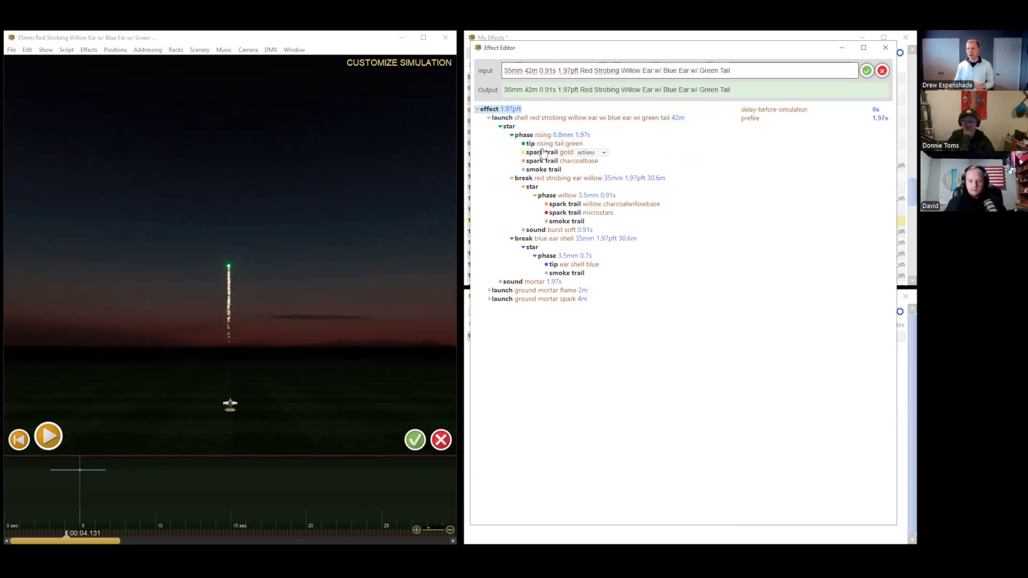
# Step: Examine the launch parameters and those of the rising phase's green tip, gold spark trail and charcoalbase spark trail
pyautogui.click(502, 118)
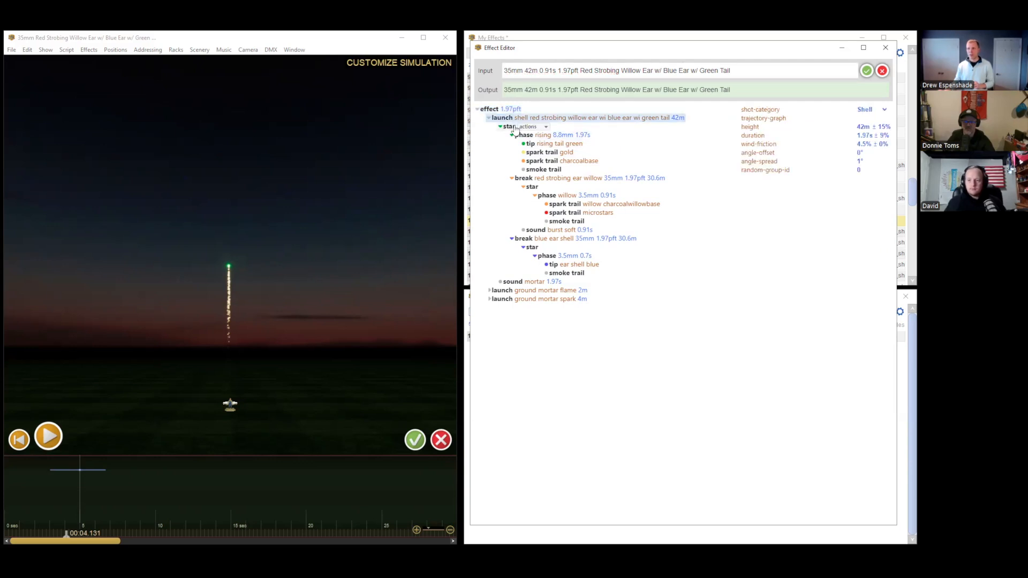
pyautogui.click(541, 145)
pyautogui.click(542, 154)
pyautogui.click(541, 145)
pyautogui.click(542, 153)
pyautogui.click(544, 162)
pyautogui.click(542, 154)
pyautogui.click(545, 163)
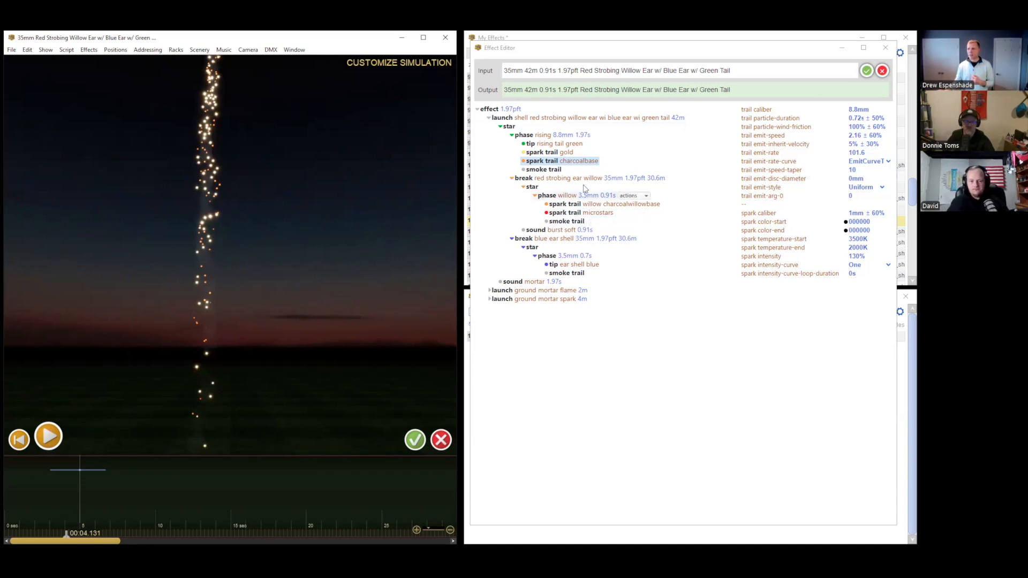
# Step: Delete the charcoalbase and gold spark trail nodes from the rising phase
pyautogui.click(614, 161)
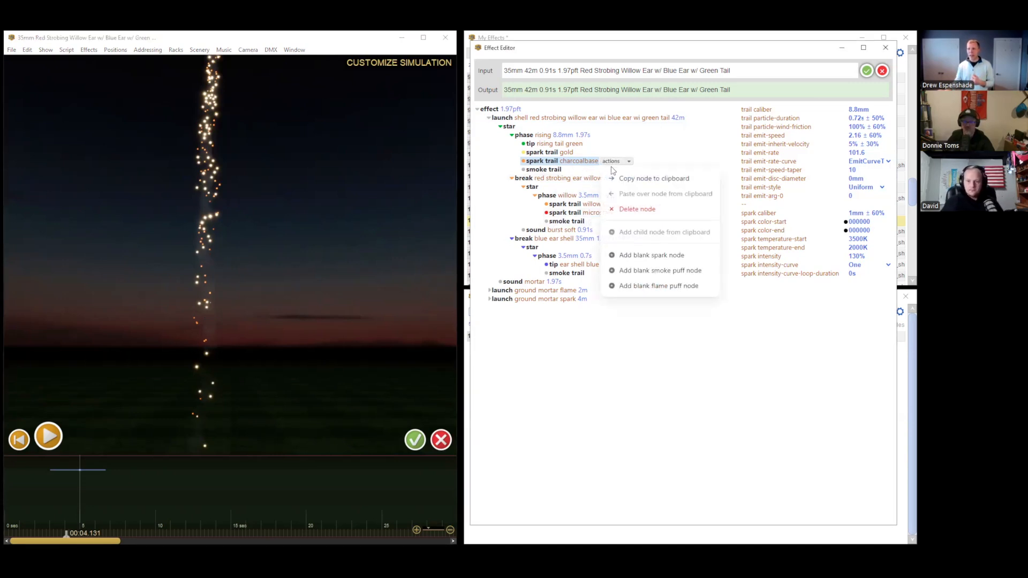
pyautogui.click(641, 212)
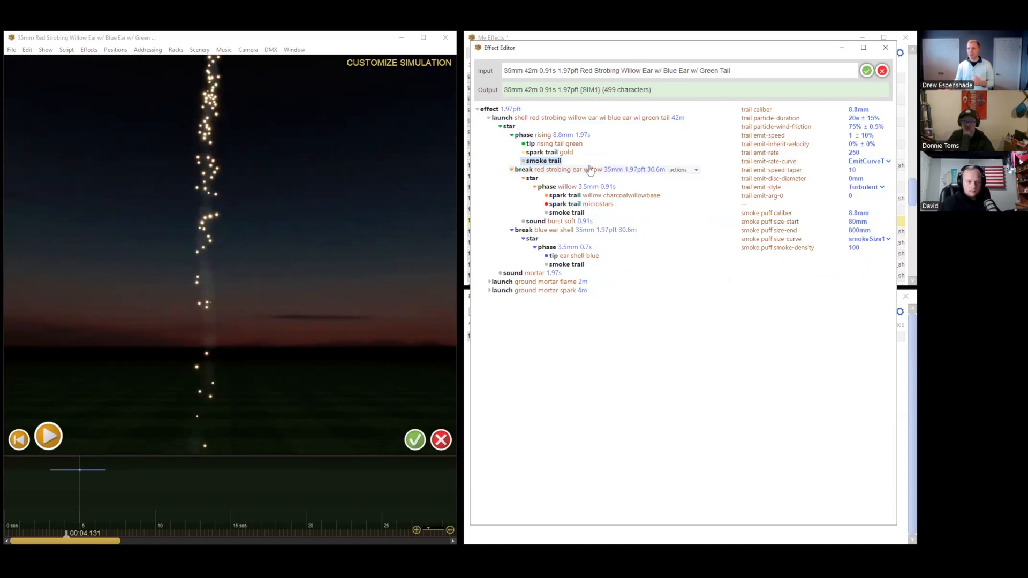
pyautogui.rightClick(578, 155)
pyautogui.click(614, 202)
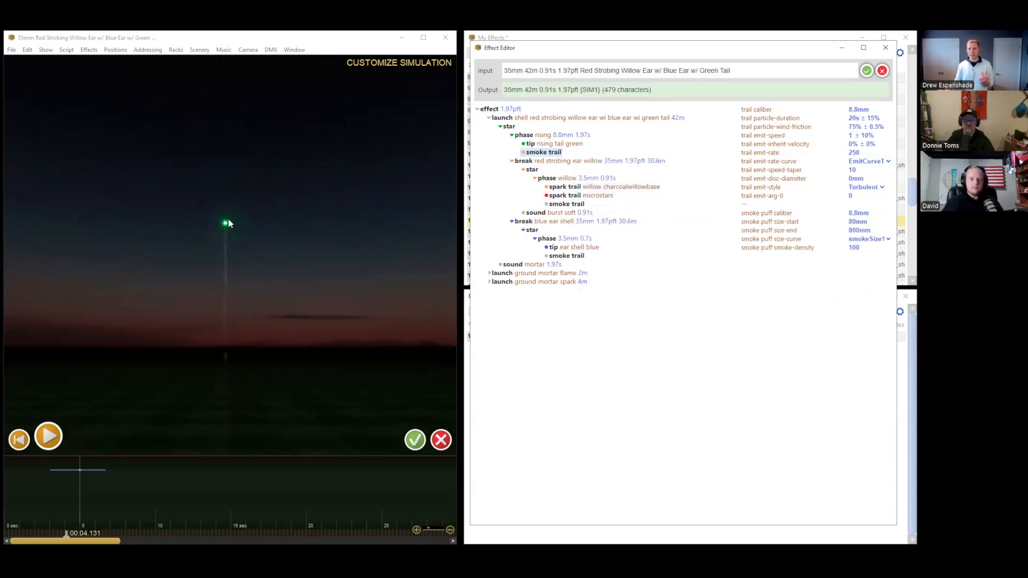
# Step: Set the caliber of the green rising tail tip to 15 mm
pyautogui.click(530, 144)
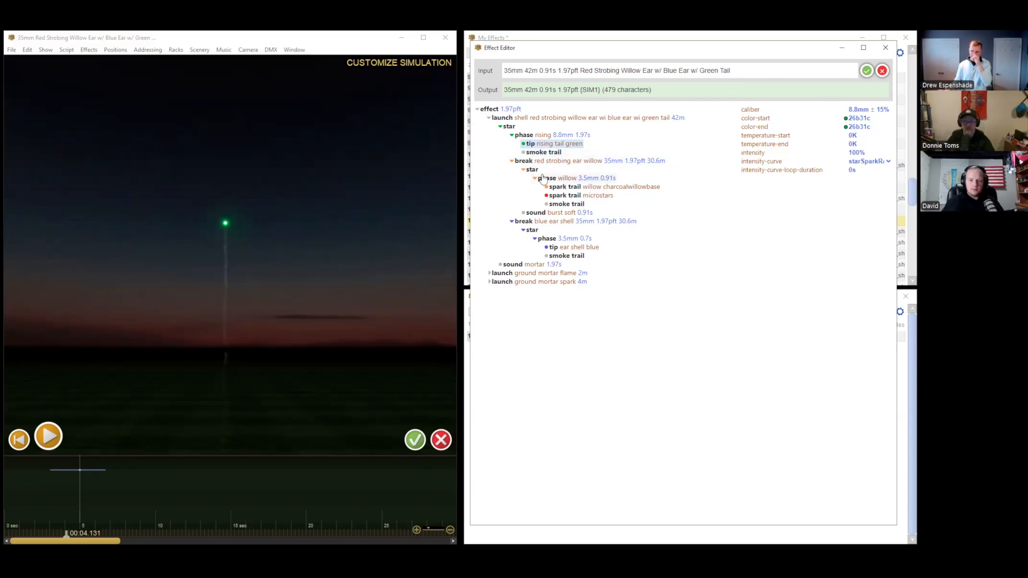
pyautogui.click(855, 109)
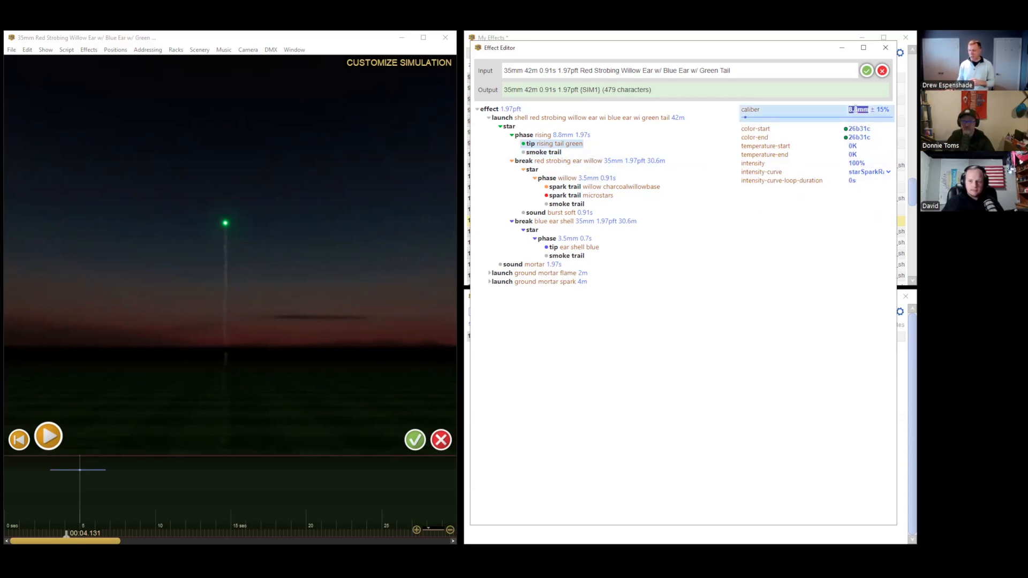
pyautogui.write('15')
# Step: Try an intensity of 500% on the green rising tail tip, and set it back to 100%
pyautogui.click(763, 164)
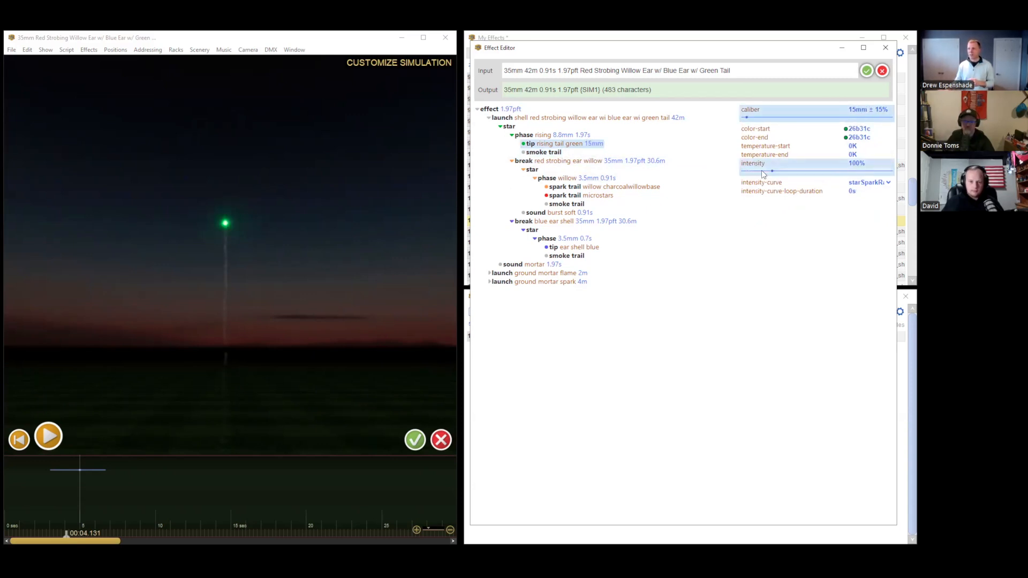
pyautogui.moveTo(810, 171); pyautogui.dragTo(908, 176)
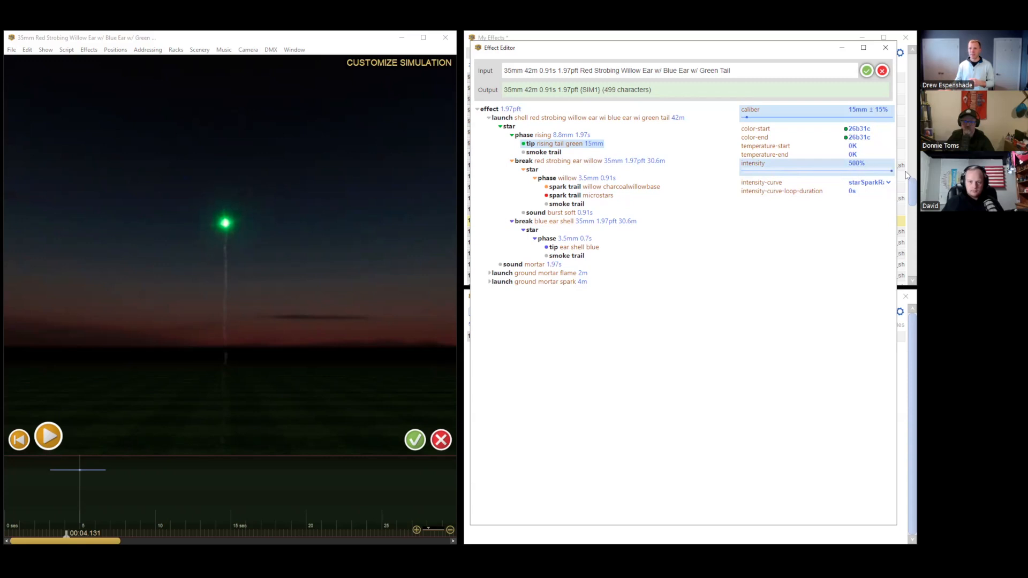
pyautogui.click(863, 165)
pyautogui.write('100')
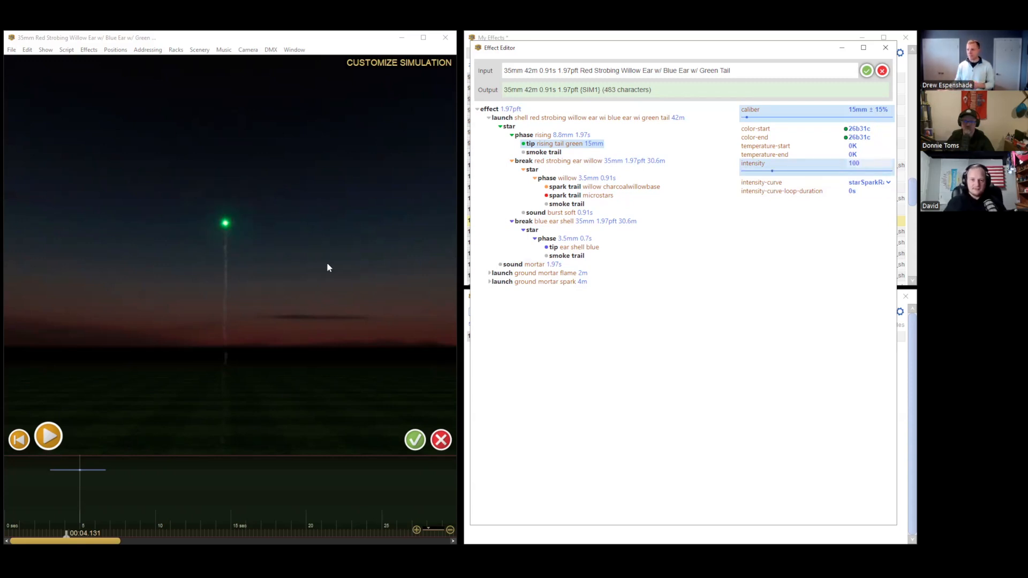
# Step: Move the preview to the burst at 00:05.466 and set the red strobing ear willow break's star count to 1
pyautogui.moveTo(67, 535); pyautogui.dragTo(87, 534)
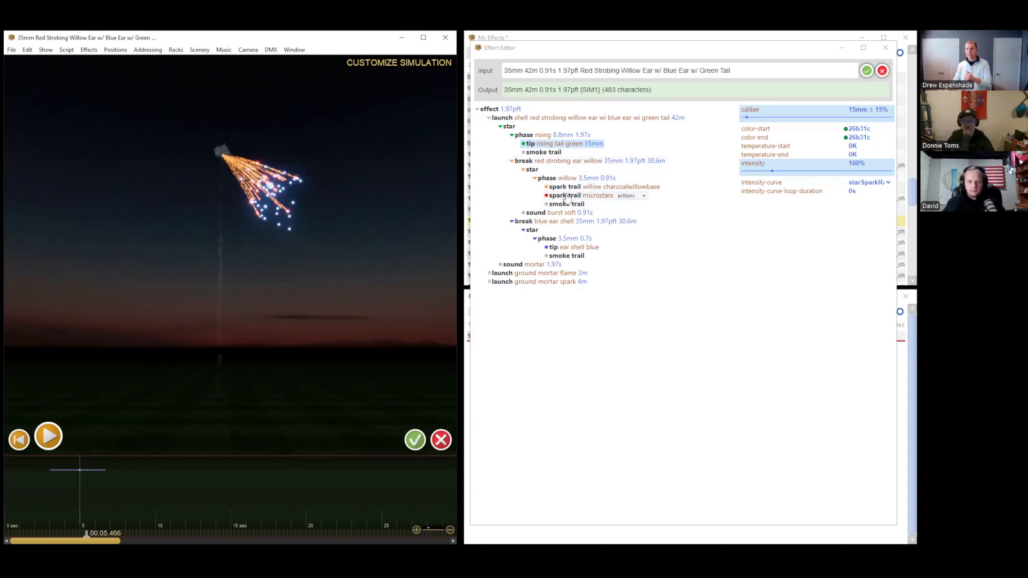
pyautogui.click(554, 161)
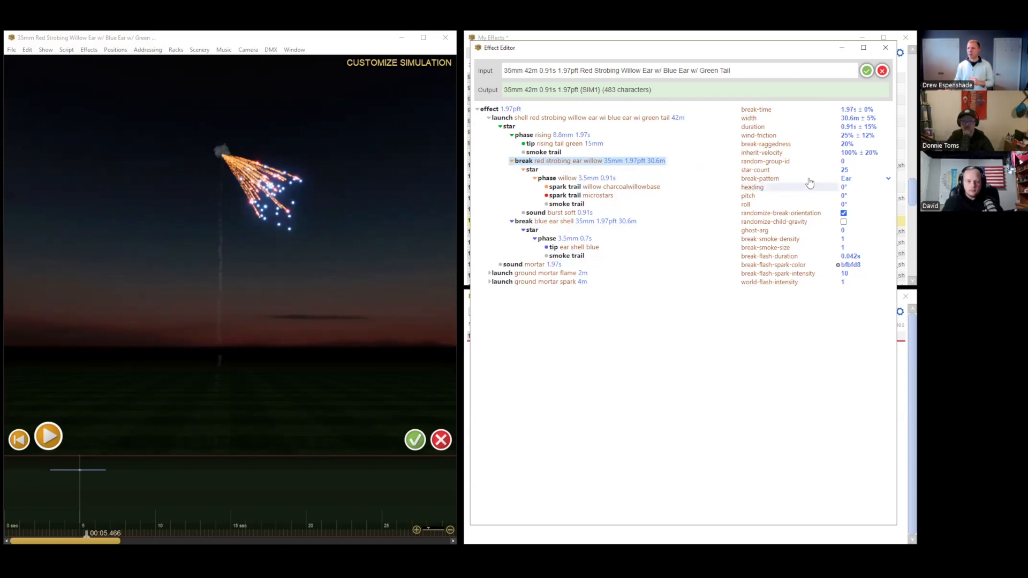
pyautogui.click(850, 170)
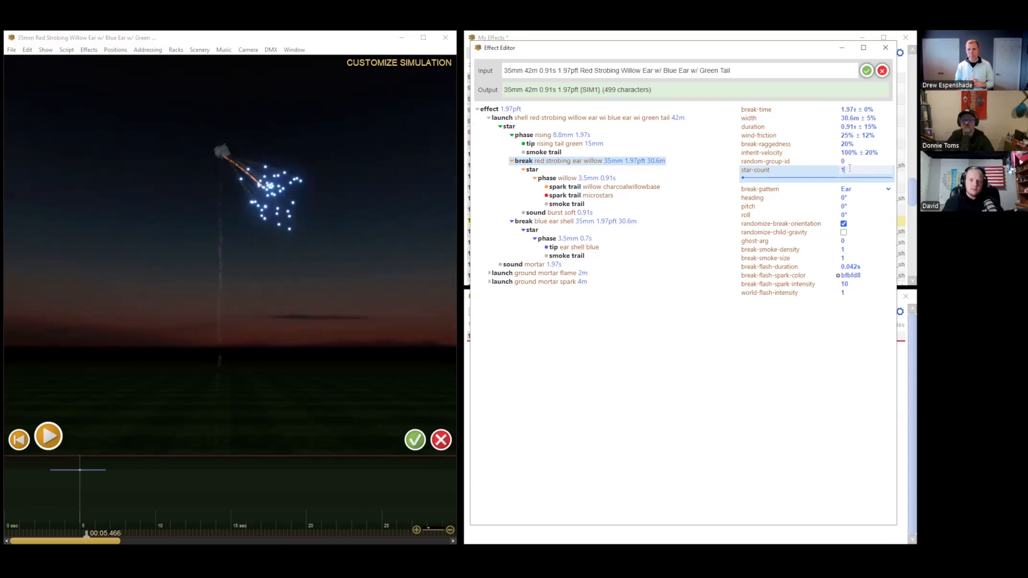
# Step: Set the blue ear shell break's star count to 30 and reduce its width to about 8.1 m
pyautogui.click(553, 224)
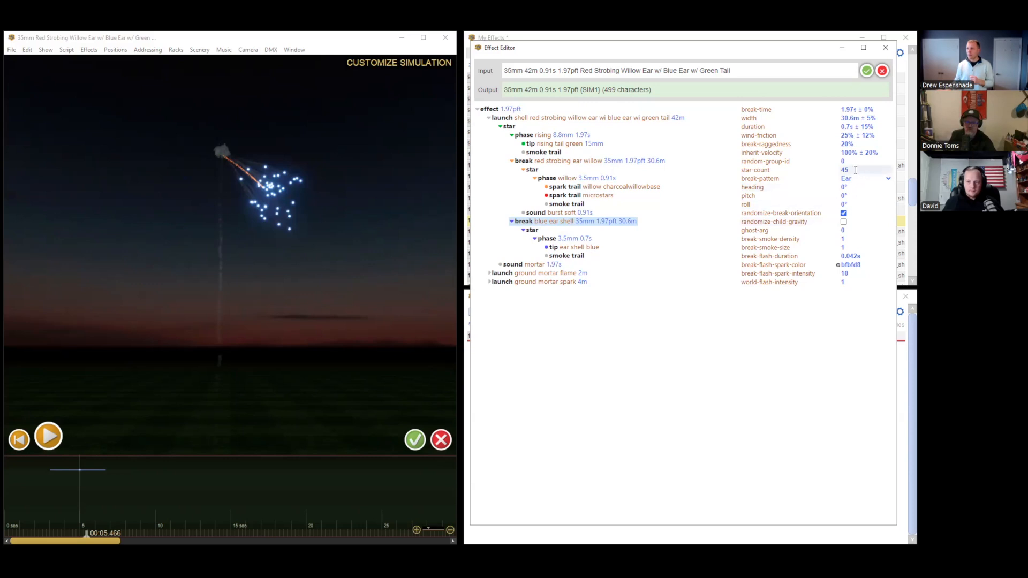
pyautogui.click(875, 169)
pyautogui.write('30')
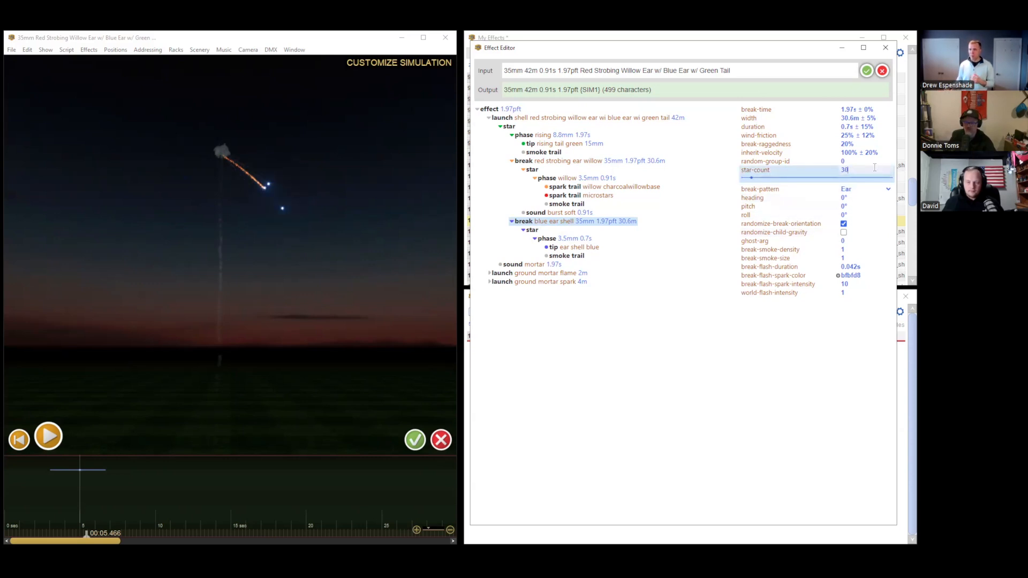
pyautogui.click(758, 119)
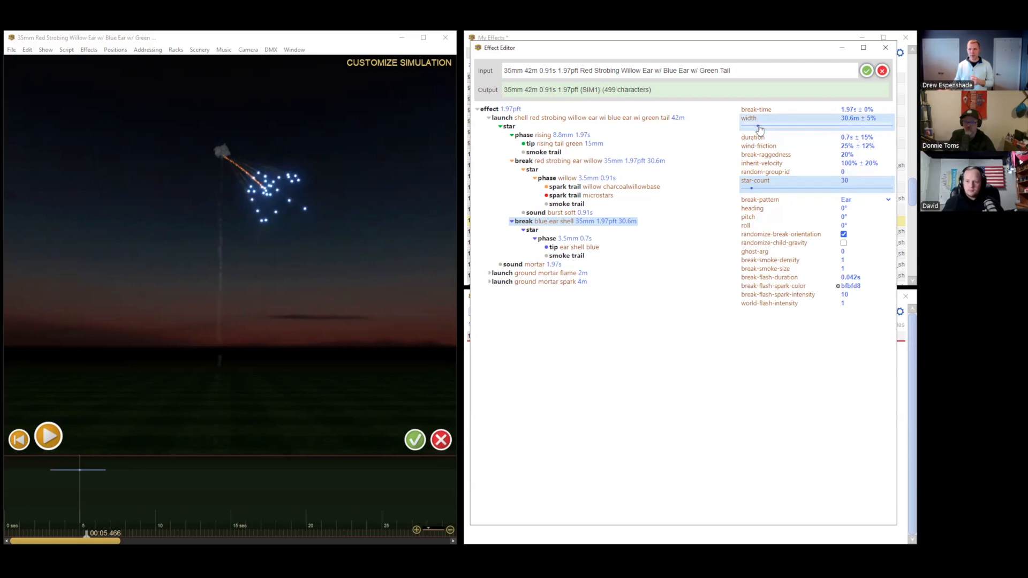
pyautogui.moveTo(758, 129)
pyautogui.mouseDown()
pyautogui.moveTo(790, 131)
pyautogui.moveTo(746, 129)
pyautogui.mouseUp()
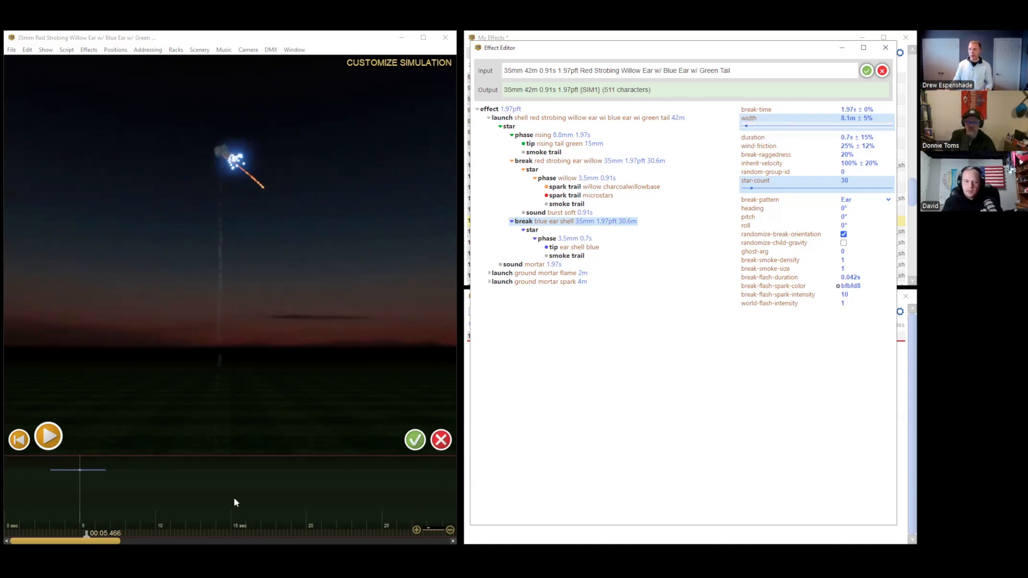
# Step: Replay the modified burst and hold the preview at 00:05.746 to examine it
pyautogui.click(52, 488)
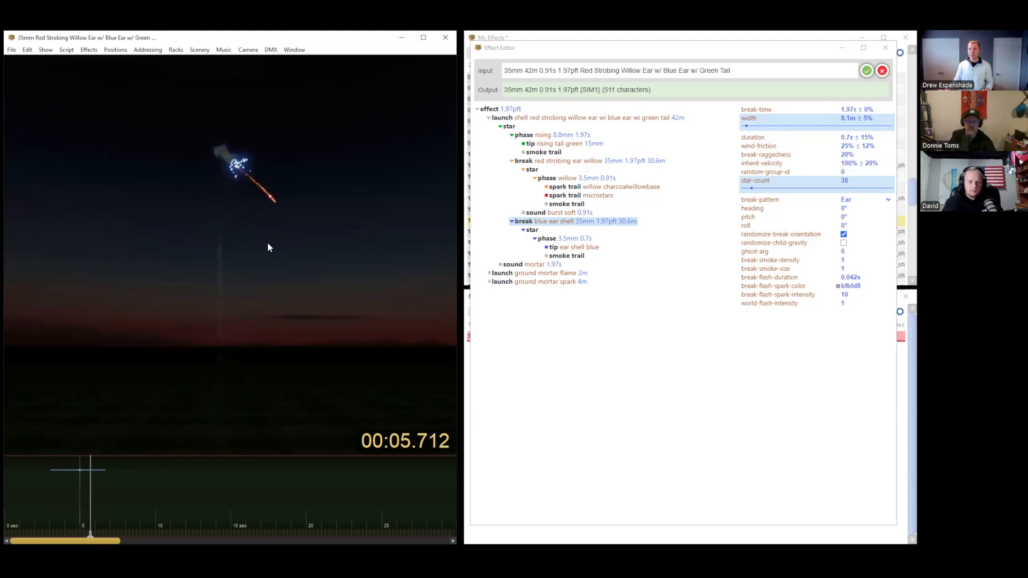
pyautogui.click(87, 485)
pyautogui.moveTo(95, 530); pyautogui.dragTo(91, 530)
# Step: Set the red strobing ear willow break's duration to 2 s and replay the burst
pyautogui.click(565, 162)
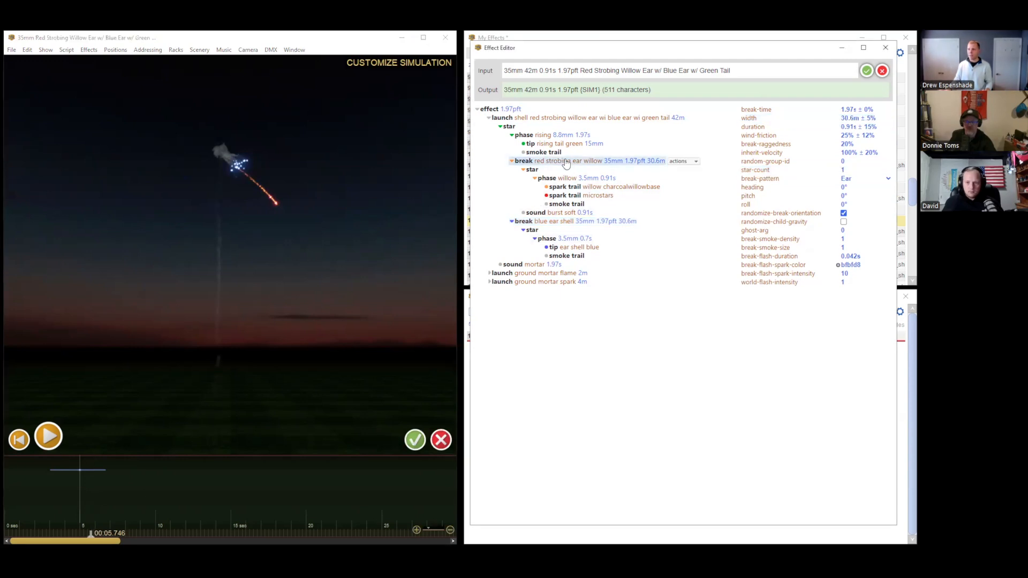
pyautogui.moveTo(563, 163)
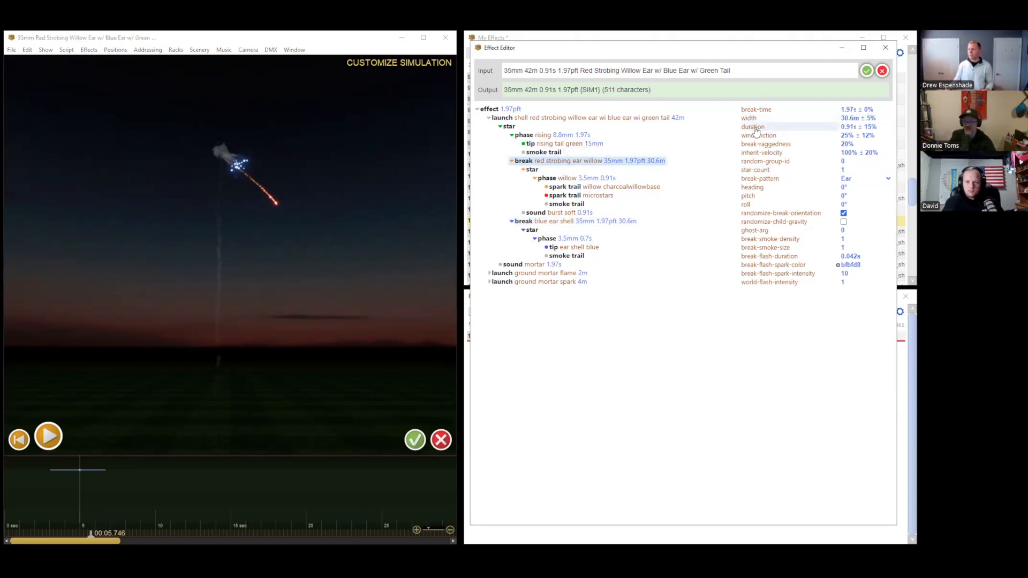
pyautogui.moveTo(584, 182)
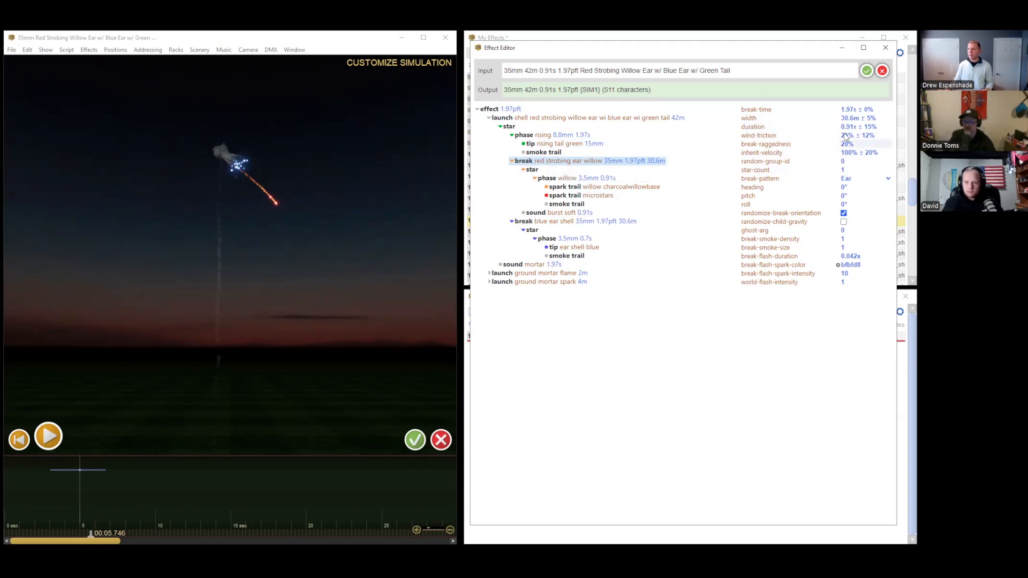
pyautogui.click(845, 127)
pyautogui.write('2')
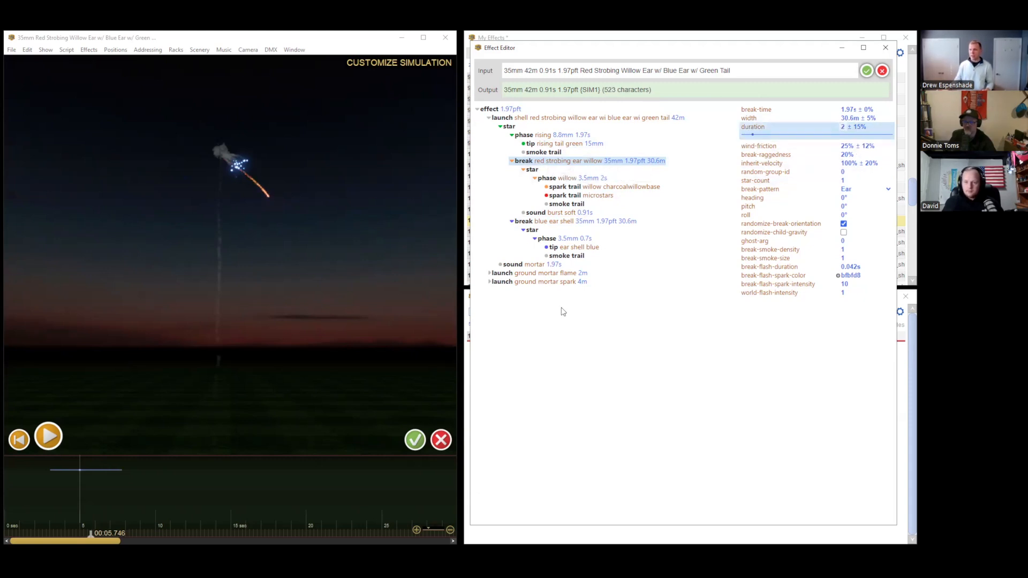
pyautogui.click(91, 491)
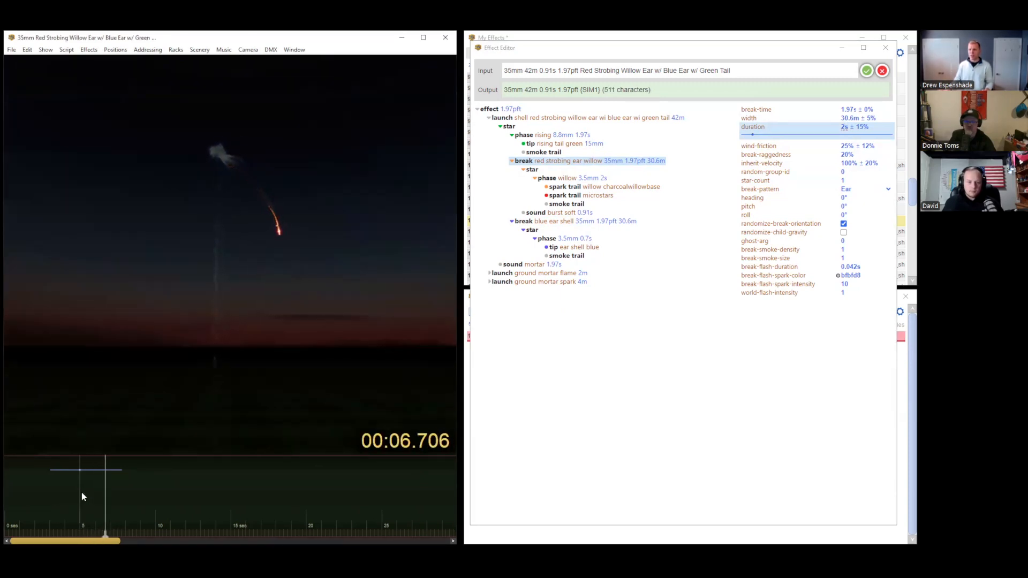
# Step: Replay the burst, try widening the red strobing ear willow break to about 92.1 m, and replay it again
pyautogui.click(82, 492)
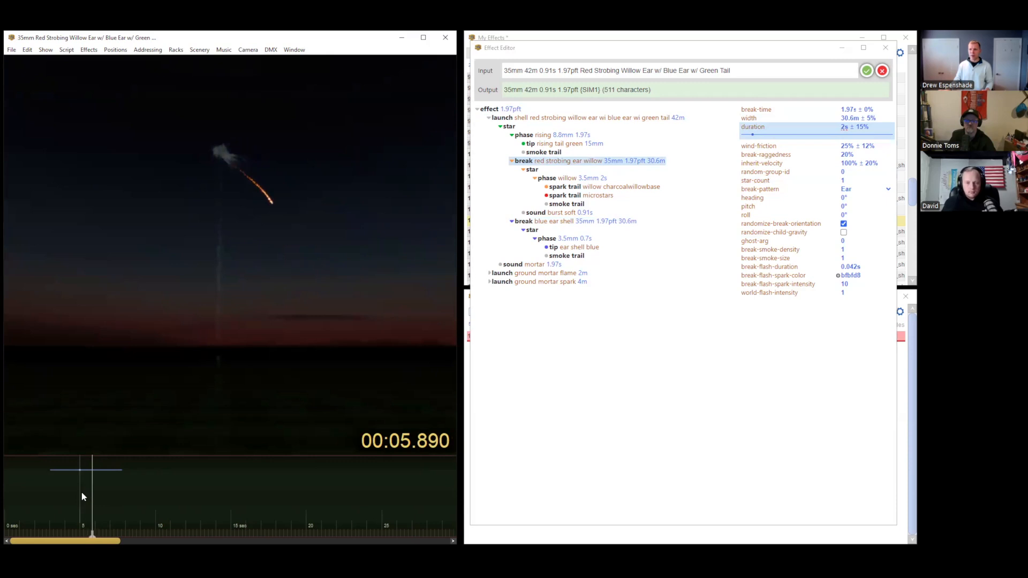
pyautogui.press('space')
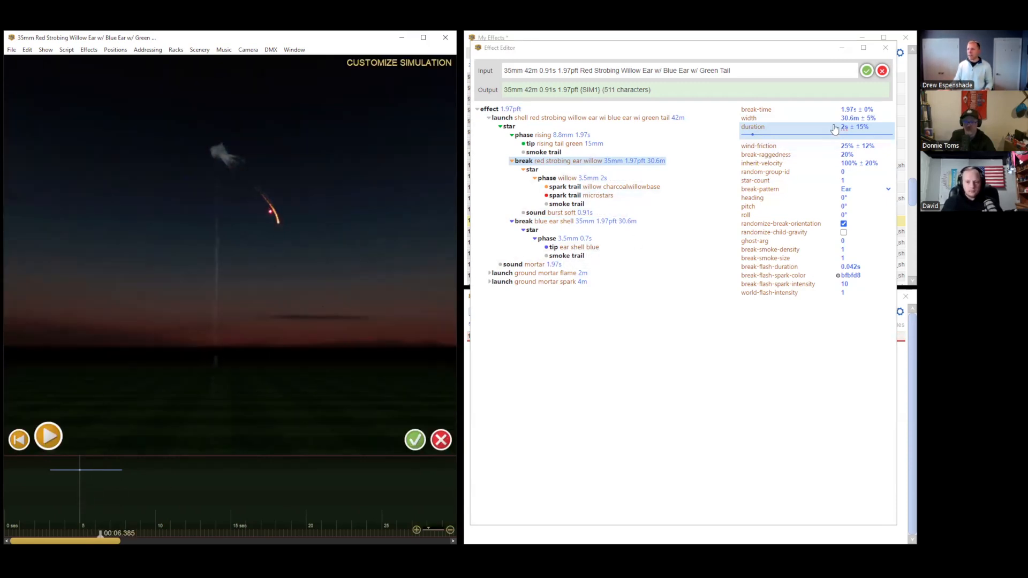
pyautogui.click(757, 120)
pyautogui.moveTo(760, 127); pyautogui.dragTo(790, 131)
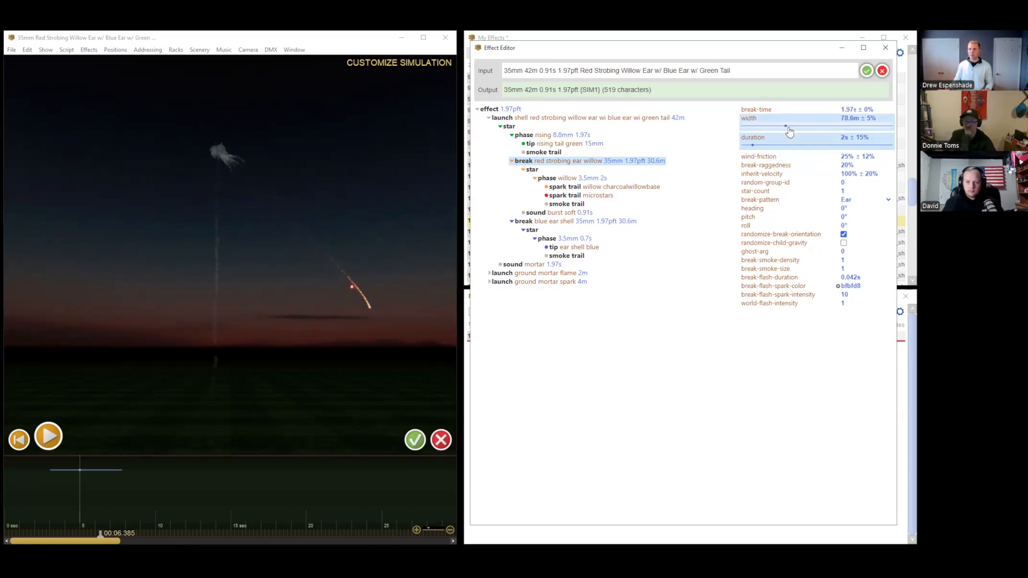
pyautogui.click(72, 479)
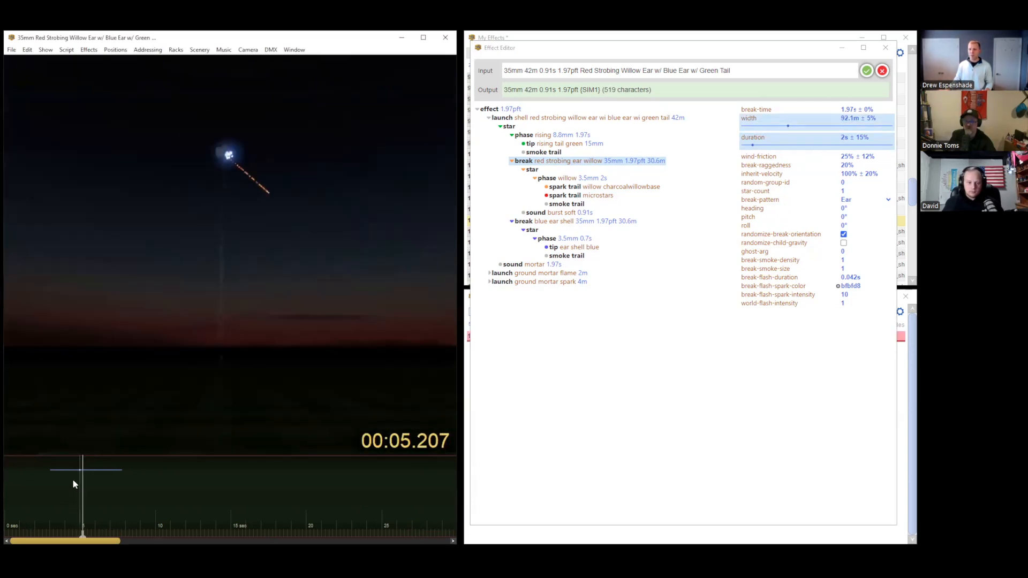
pyautogui.click(73, 480)
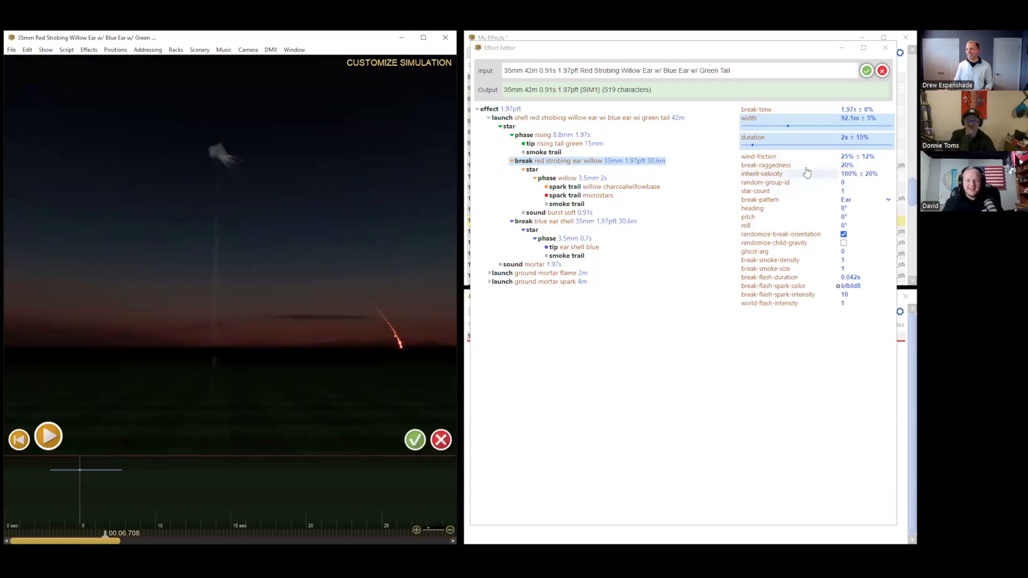
# Step: Set the red strobing ear willow break's width to 35 m and replay the burst
pyautogui.doubleClick(846, 117)
pyautogui.write('15')
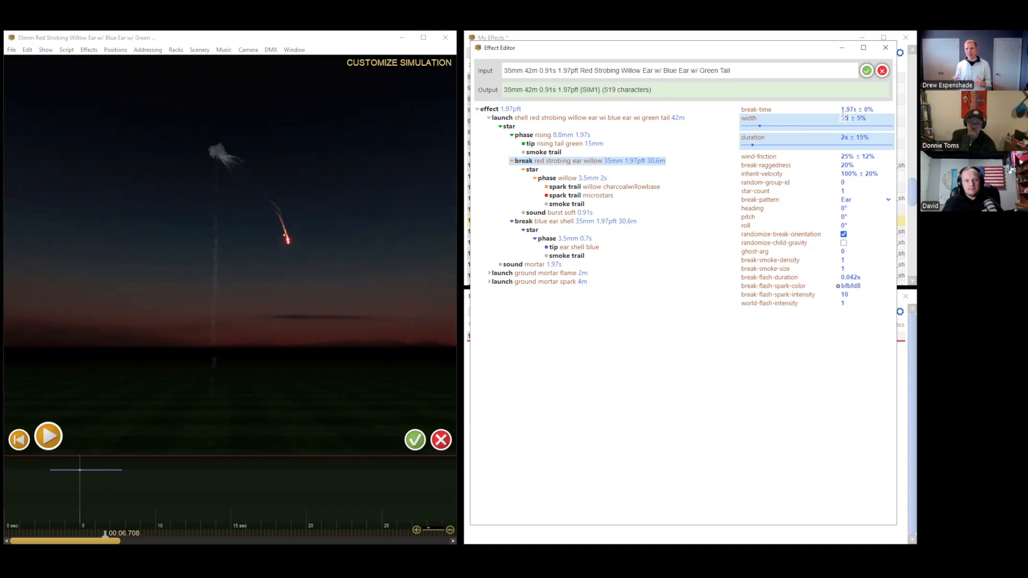
pyautogui.click(76, 493)
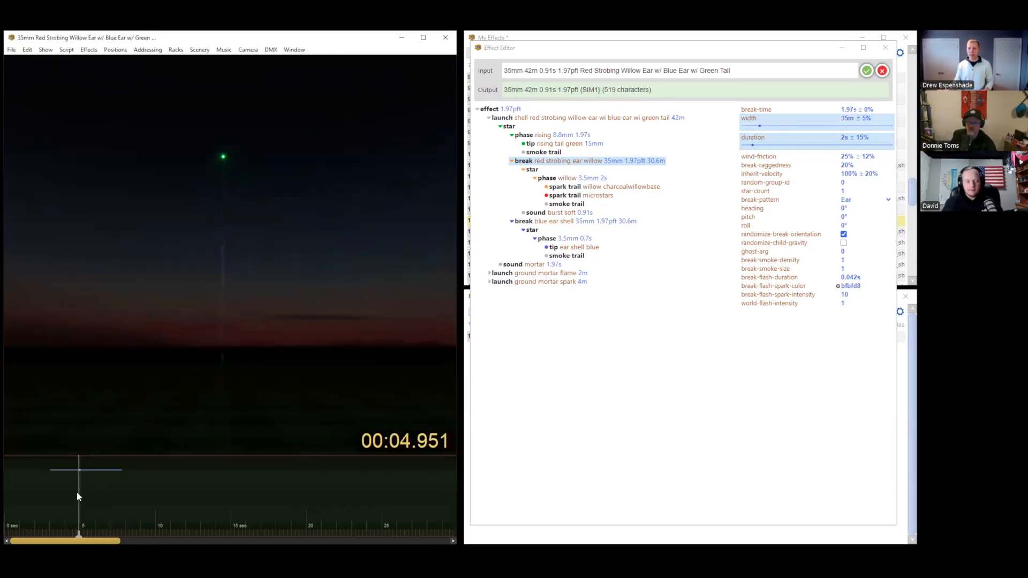
pyautogui.press('space')
pyautogui.moveTo(75, 491); pyautogui.dragTo(91, 488)
pyautogui.click(76, 487)
# Step: Accept the customized simulation, update effect 10093 in the open show, and play it there
pyautogui.click(867, 70)
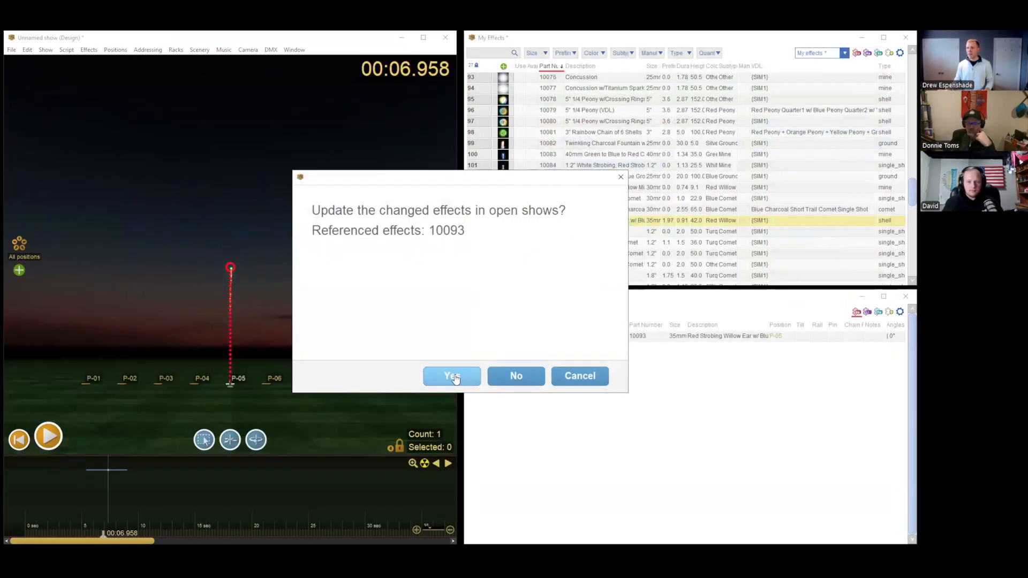
pyautogui.click(453, 376)
pyautogui.click(83, 484)
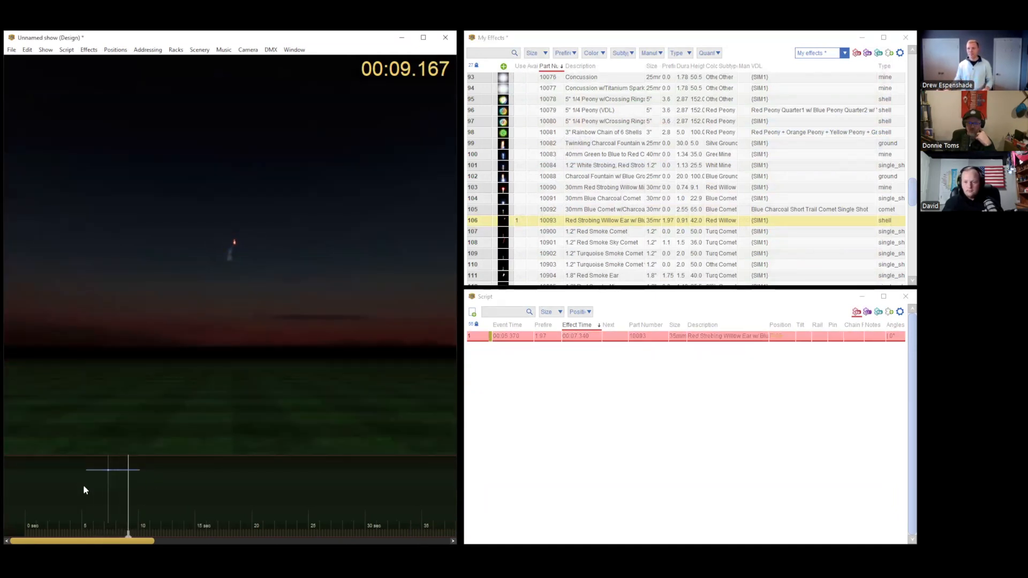
pyautogui.press('space')
# Step: Examine the shell's burst from a raised oblique camera angle, then restore the front view
pyautogui.moveTo(238, 272); pyautogui.dragTo(144, 315)
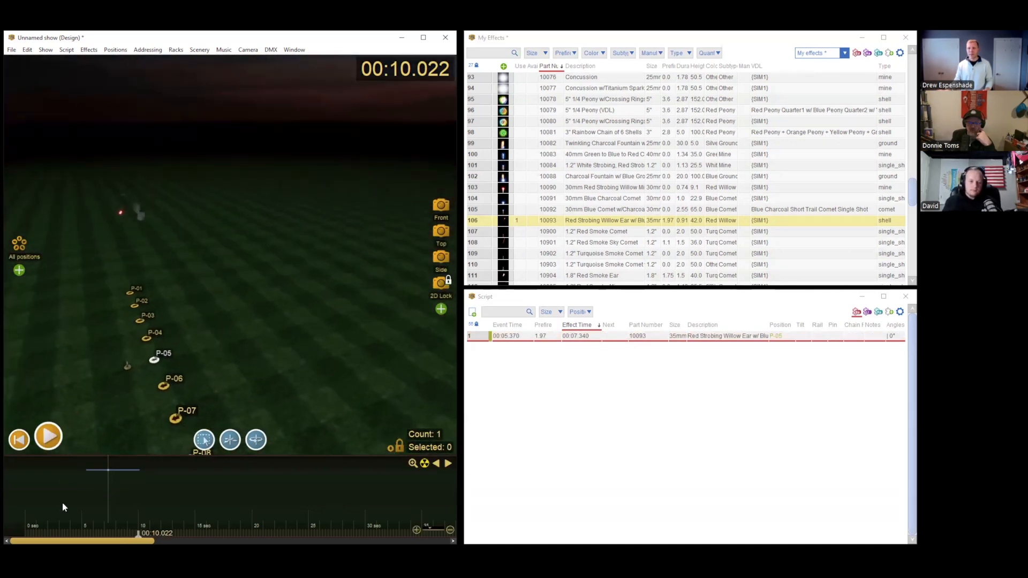
pyautogui.click(99, 510)
pyautogui.press('space')
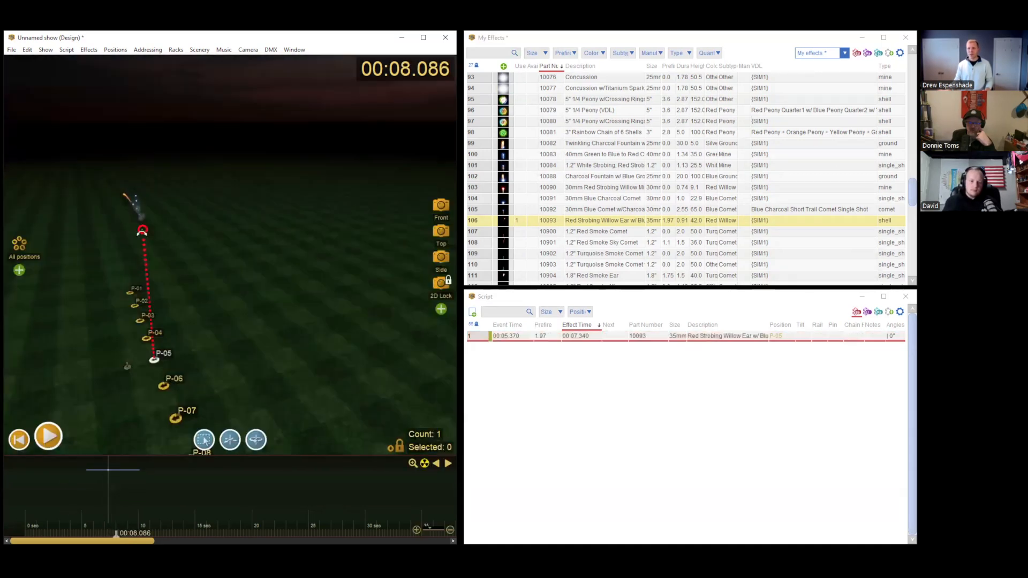
pyautogui.click(442, 209)
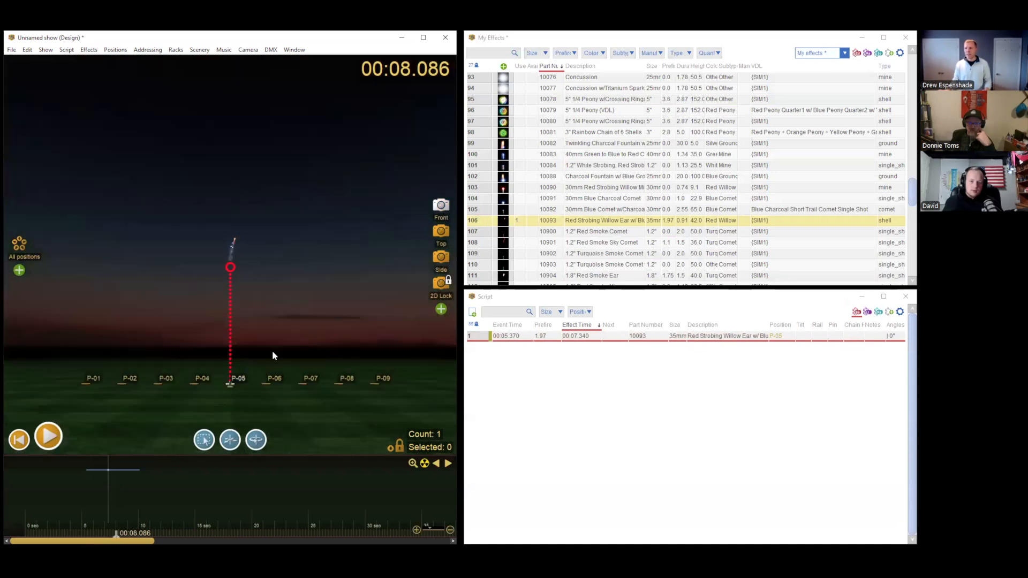
# Step: Select the shell event on the timeline, move to 00:08.144, and examine the burst up close from above
pyautogui.click(108, 470)
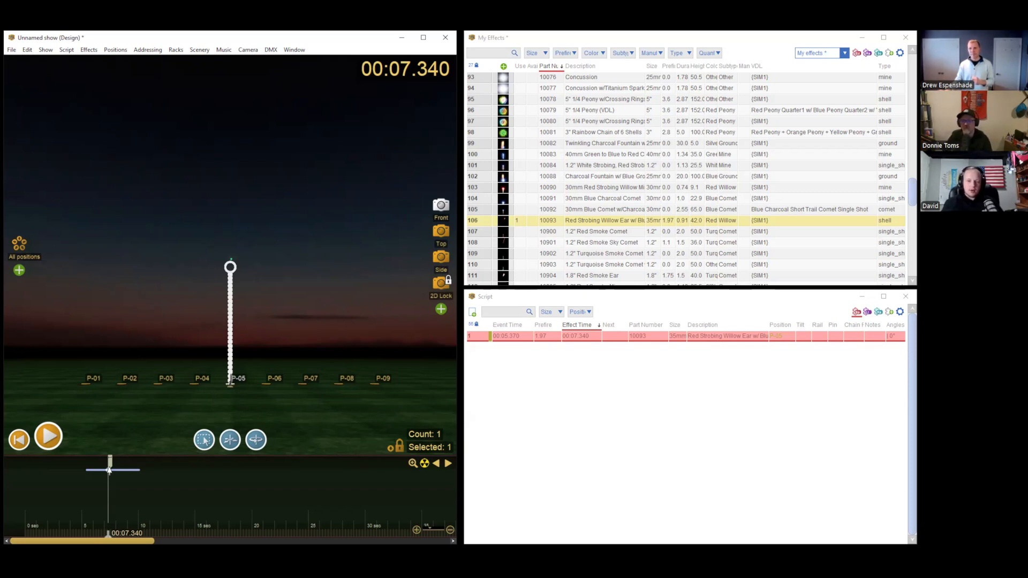
pyautogui.moveTo(108, 534)
pyautogui.mouseDown()
pyautogui.moveTo(87, 534)
pyautogui.moveTo(126, 534)
pyautogui.moveTo(113, 532)
pyautogui.mouseUp()
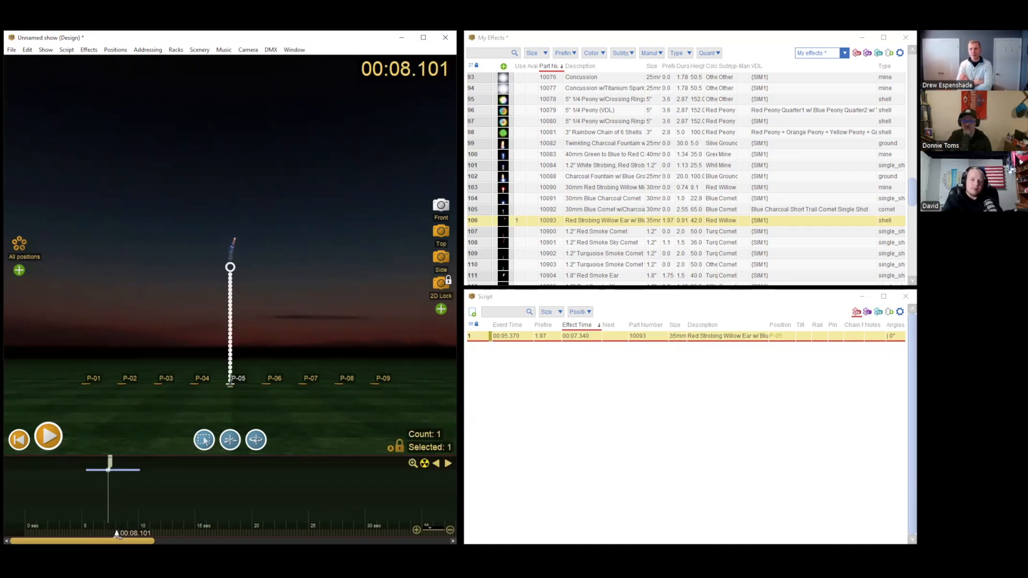
pyautogui.moveTo(262, 294); pyautogui.dragTo(241, 295, button='right')
pyautogui.moveTo(246, 216); pyautogui.dragTo(221, 276, button='right')
pyautogui.scroll(5, 208, 295)
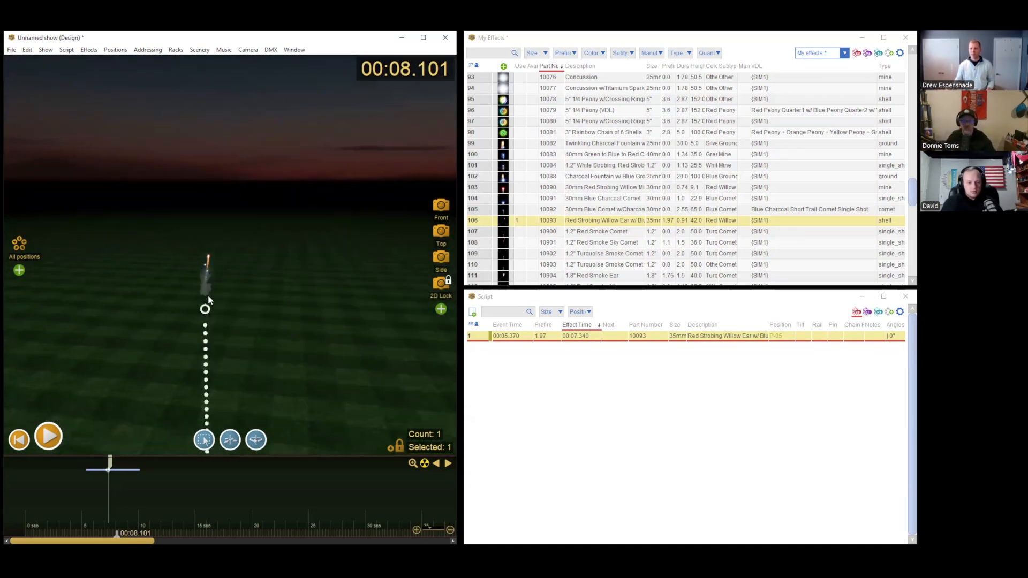
pyautogui.moveTo(117, 533); pyautogui.dragTo(117, 534)
pyautogui.scroll(-5, 224, 327)
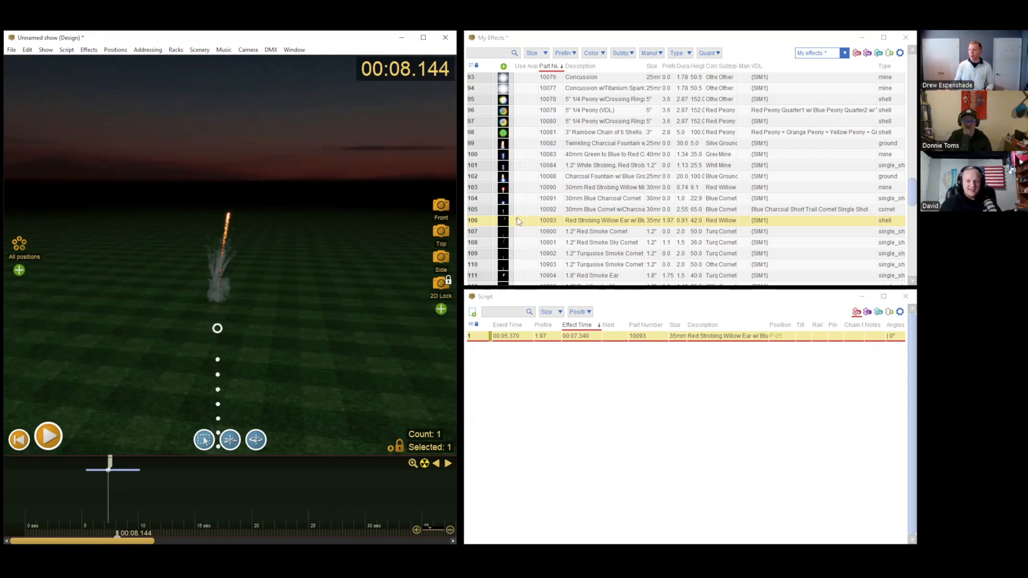
# Step: Widen the Description and Part Number columns and duplicate the Red Strobing Willow Ear w/ Blue Ear w/ Green Tail effect
pyautogui.moveTo(646, 67); pyautogui.dragTo(711, 78)
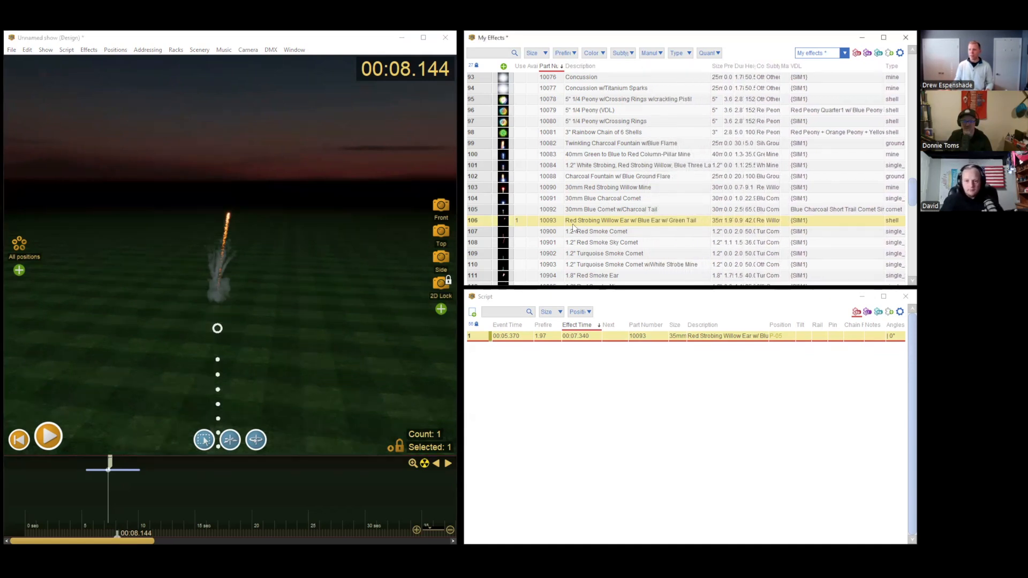
pyautogui.click(607, 220)
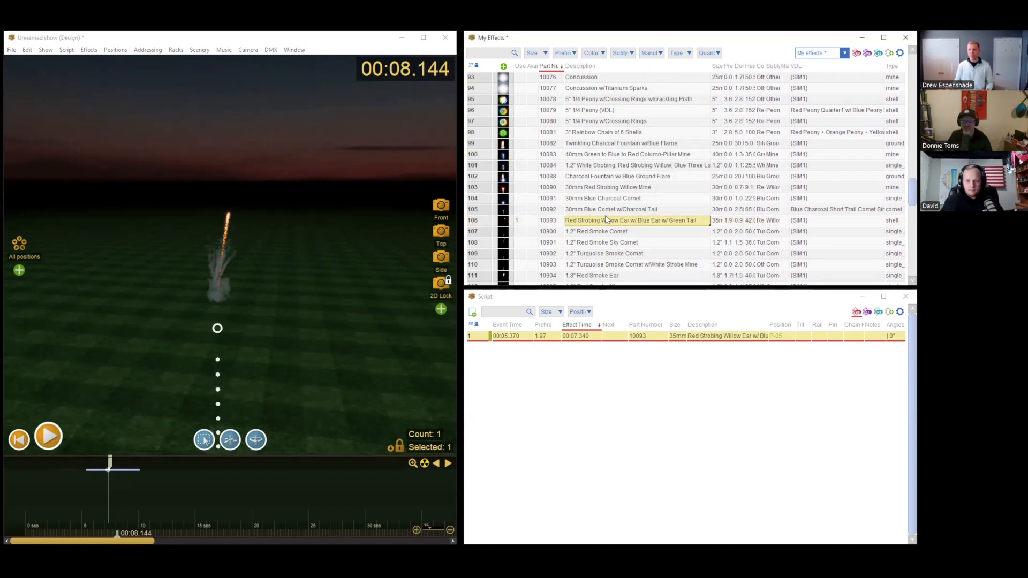
pyautogui.click(476, 221)
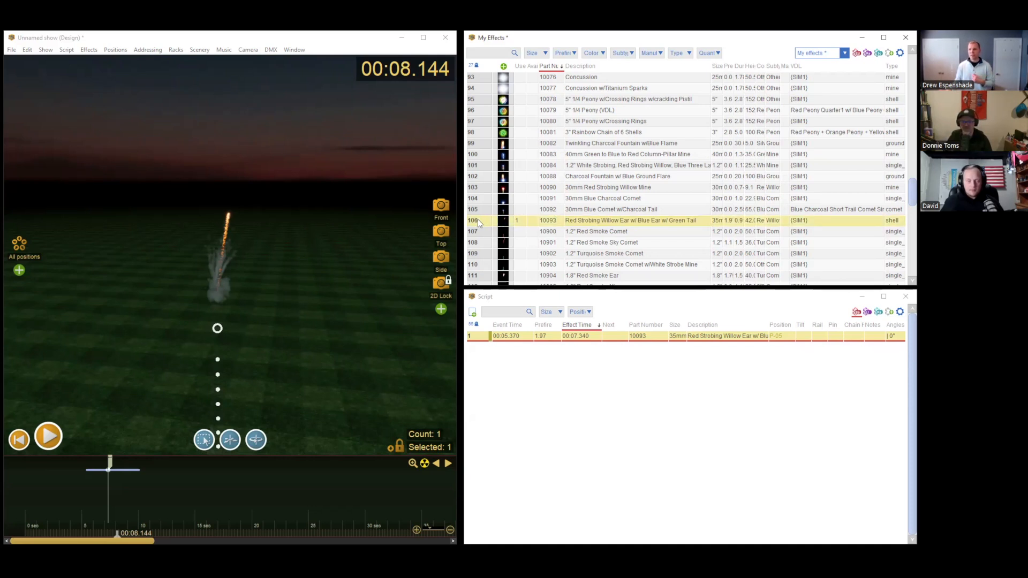
pyautogui.rightClick(480, 223)
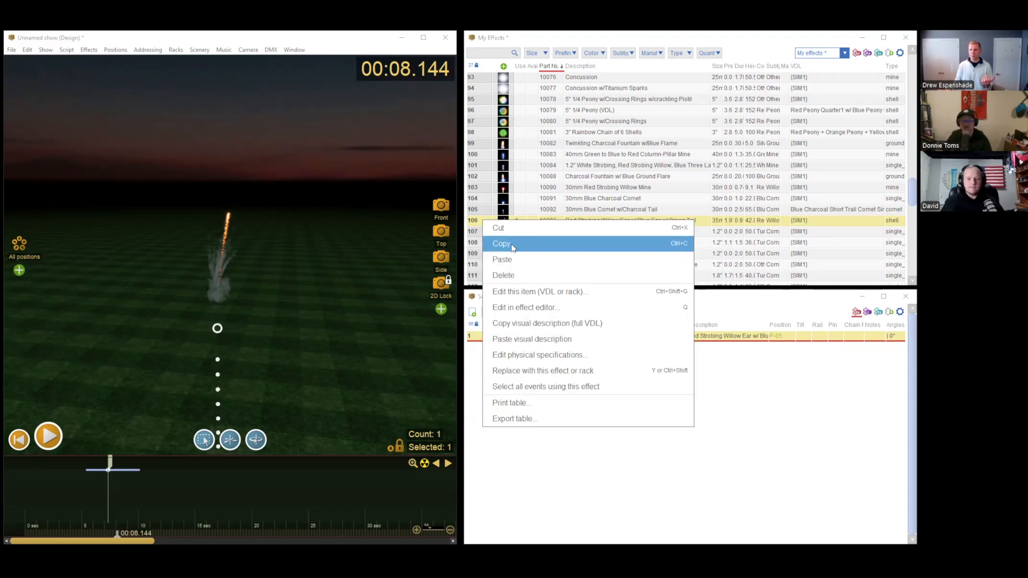
pyautogui.click(513, 248)
pyautogui.rightClick(485, 222)
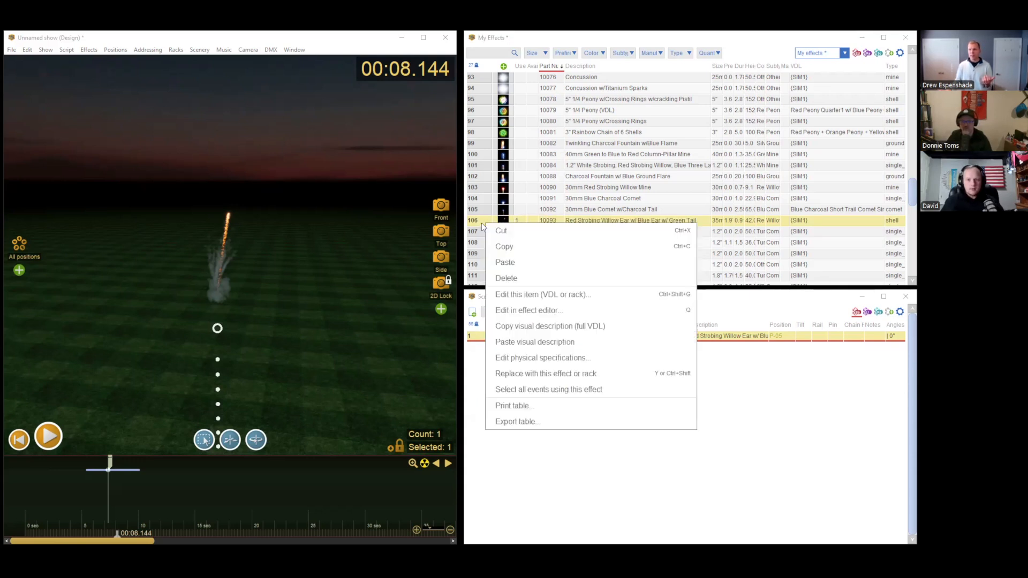
pyautogui.click(533, 266)
pyautogui.moveTo(564, 65); pyautogui.dragTo(572, 66)
# Step: Change the duplicate's description to "Green Strobing Willow Ear w/ Blue Ear w/ Green Tail"
pyautogui.doubleClick(593, 232)
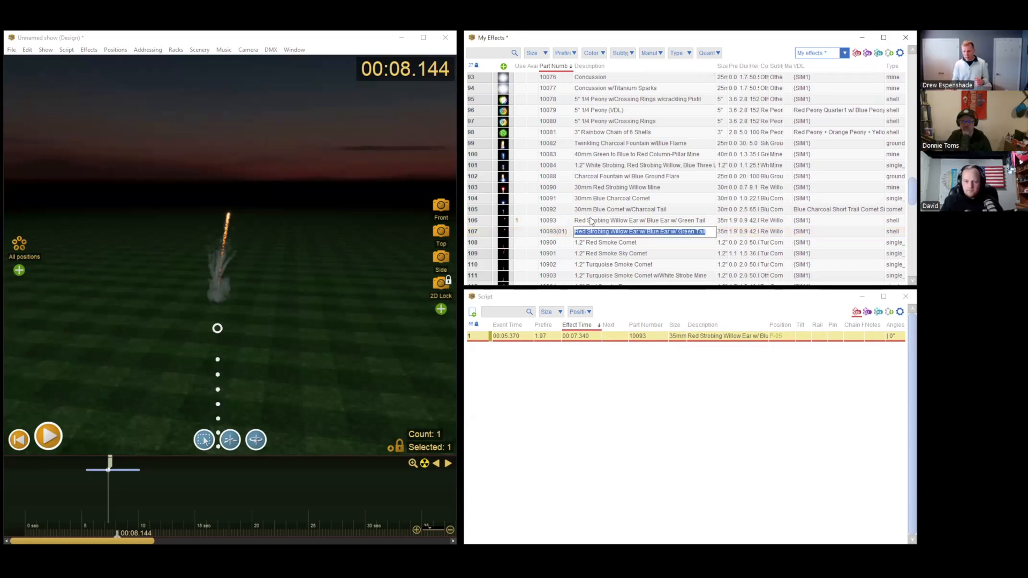
pyautogui.press('Home')
pyautogui.press('Delete')
pyautogui.press('Delete')
pyautogui.press('Delete')
pyautogui.write('Blue')
pyautogui.press('BackSpace')
pyautogui.press('BackSpace')
pyautogui.press('BackSpace')
pyautogui.press('BackSpace')
pyautogui.write('Green')
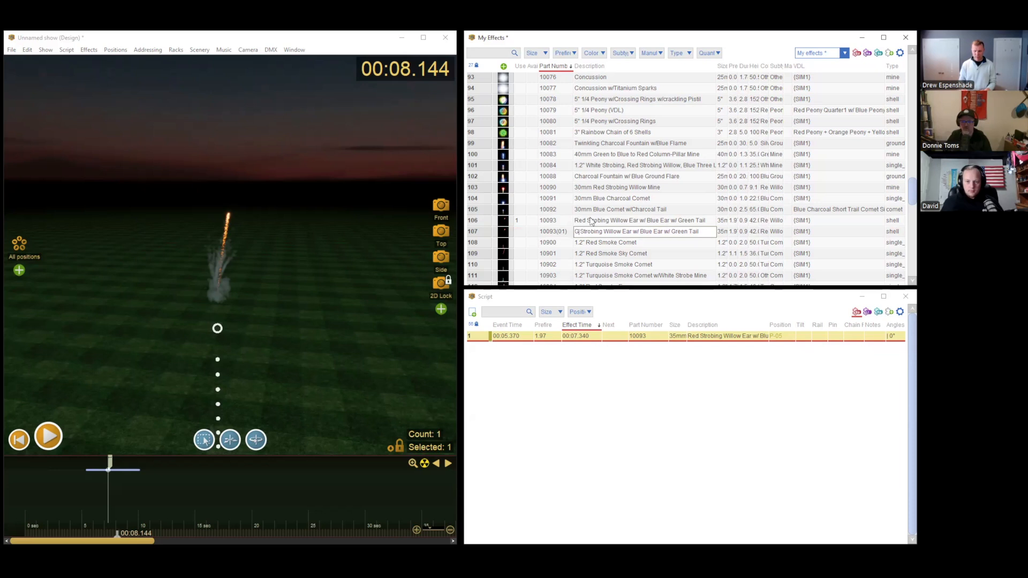
pyautogui.press('Return')
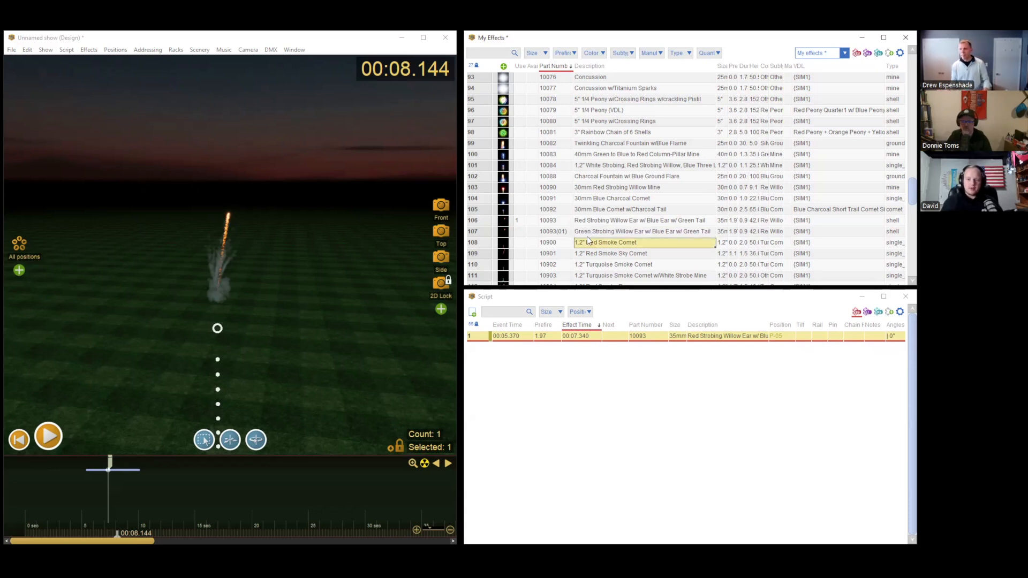
pyautogui.press('Up')
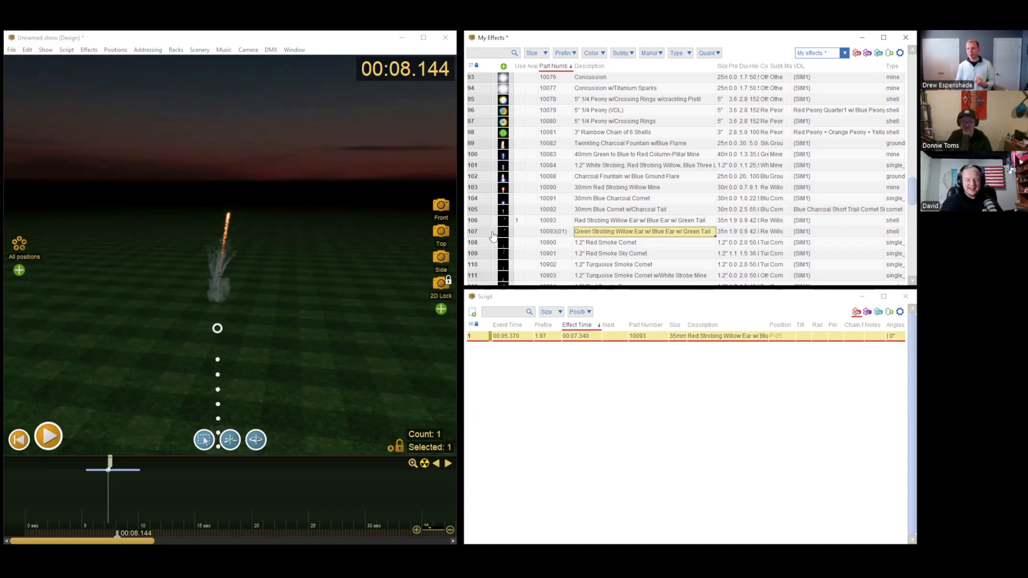
# Step: Open the green duplicate in the effect editor and shift the microstars spark trail's start and end colors to green
pyautogui.rightClick(483, 234)
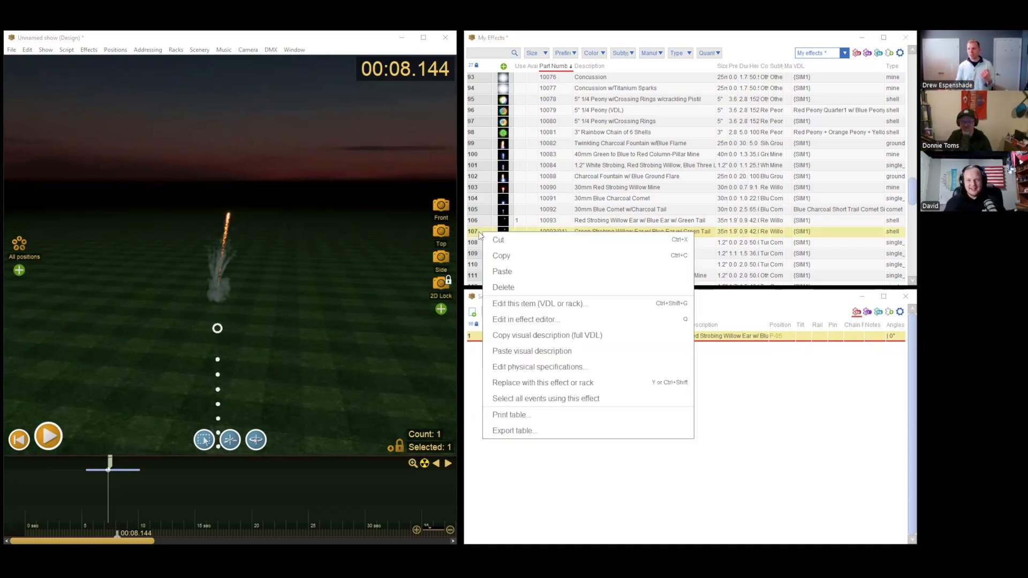
pyautogui.click(541, 320)
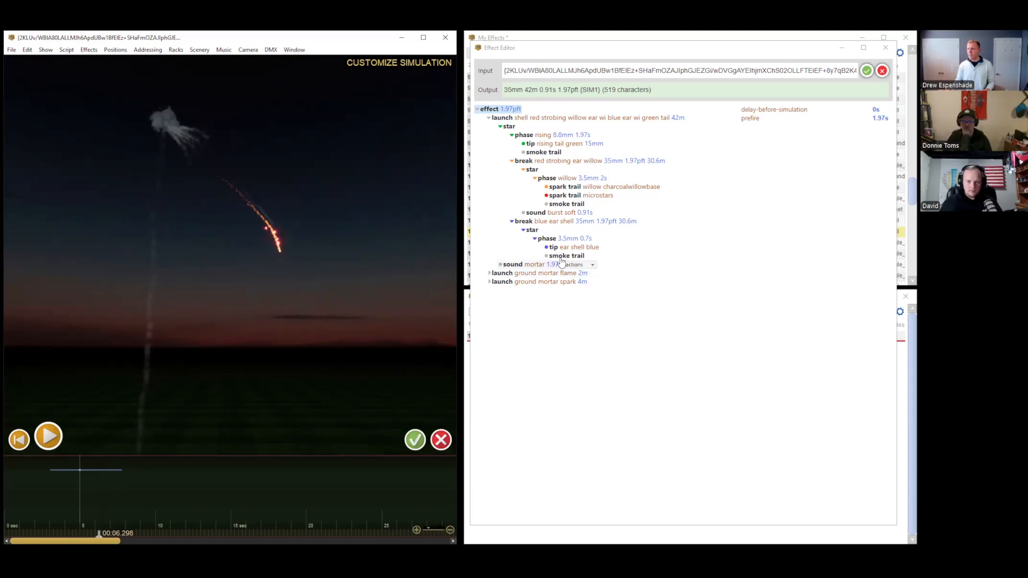
pyautogui.click(564, 197)
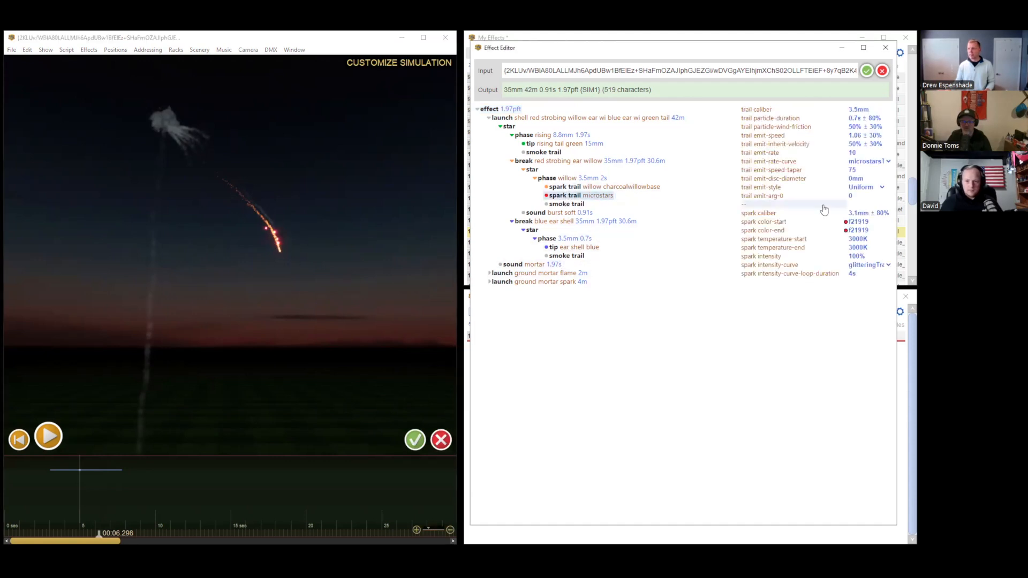
pyautogui.click(855, 222)
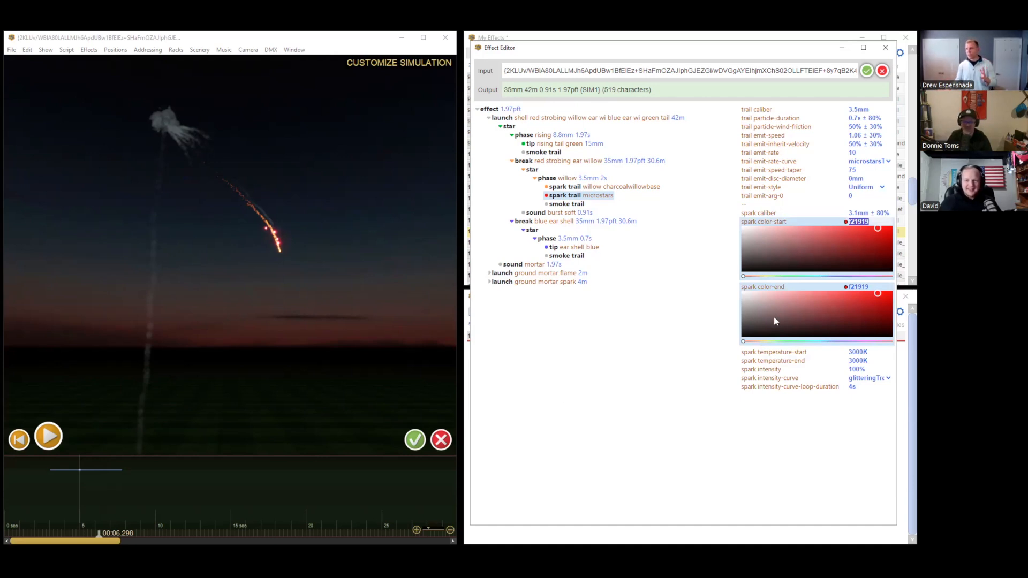
pyautogui.click(794, 276)
pyautogui.click(799, 341)
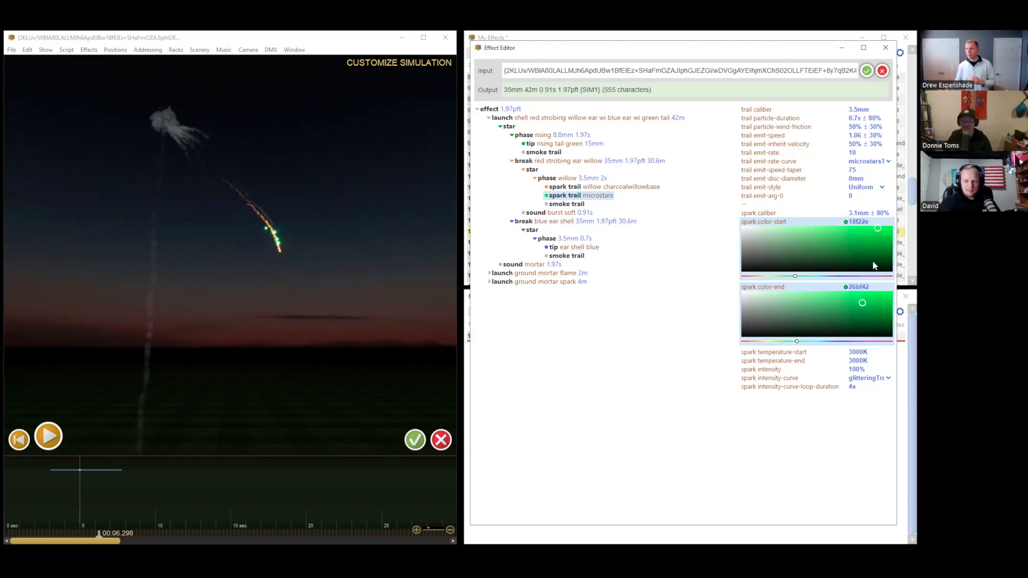
# Step: Darken the microstars spark start color to 25cd36 and copy the same value to the spark end color
pyautogui.click(866, 235)
pyautogui.doubleClick(860, 222)
pyautogui.hotkey('ctrl', 'c')
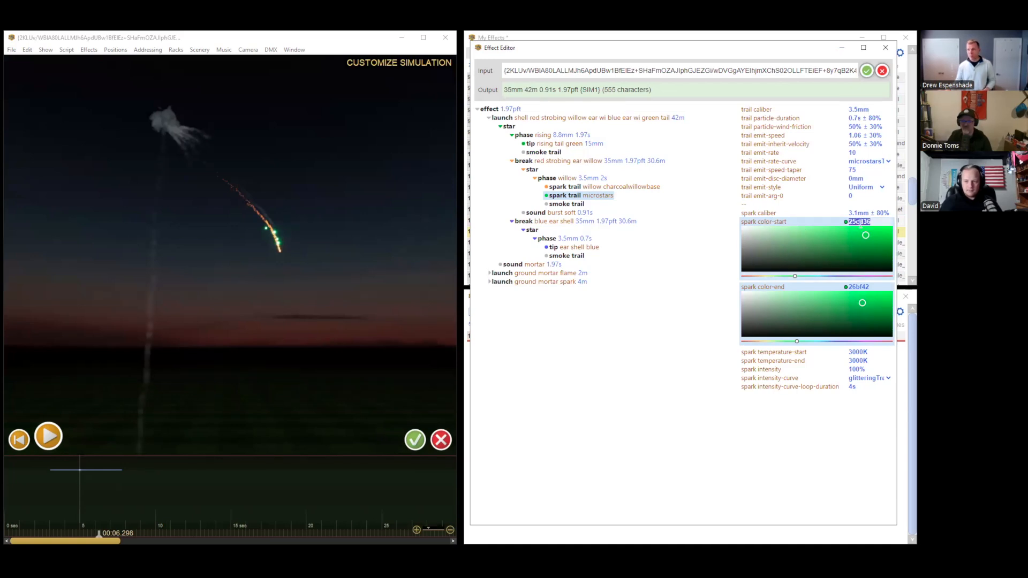
pyautogui.click(859, 287)
pyautogui.hotkey('ctrl', 'v')
pyautogui.press('Return')
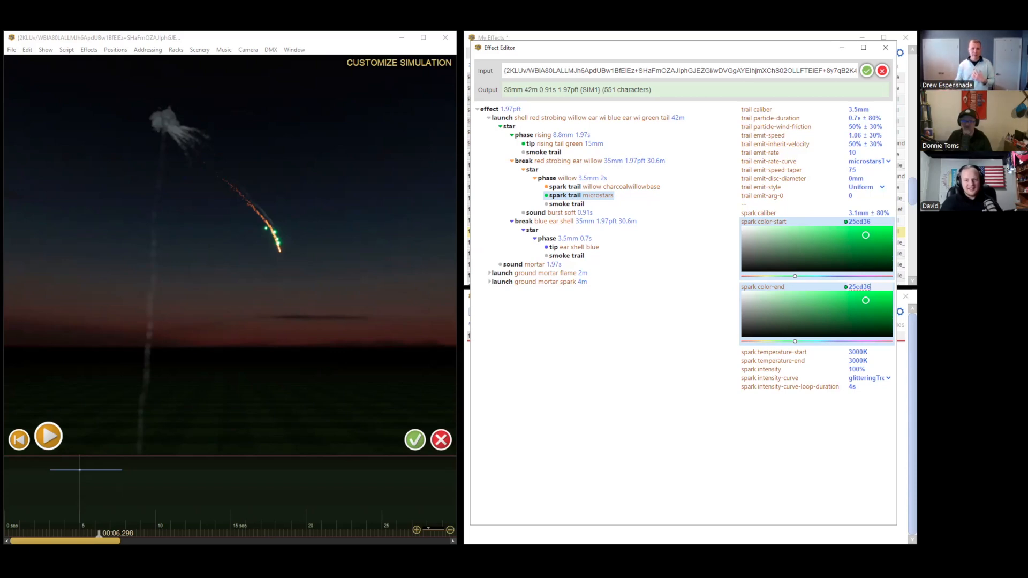
# Step: Switch to the browser's VDL effect glossary and go to the Finale 3D documentation's table of contents
pyautogui.hotkey('alt', 'Tab')
pyautogui.scroll(20, 242, 337)
pyautogui.scroll(20, 248, 349)
pyautogui.scroll(20, 893, 227)
pyautogui.click(399, 174)
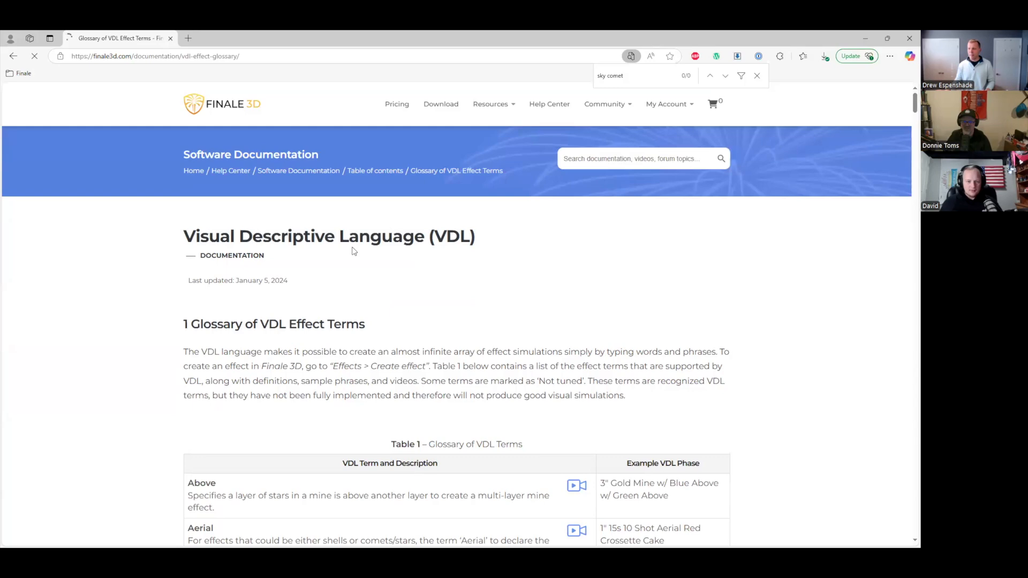
# Step: Open the VDL colors page from the documentation's table of contents
pyautogui.scroll(-6, 151, 306)
pyautogui.scroll(-5, 150, 308)
pyautogui.click(238, 278)
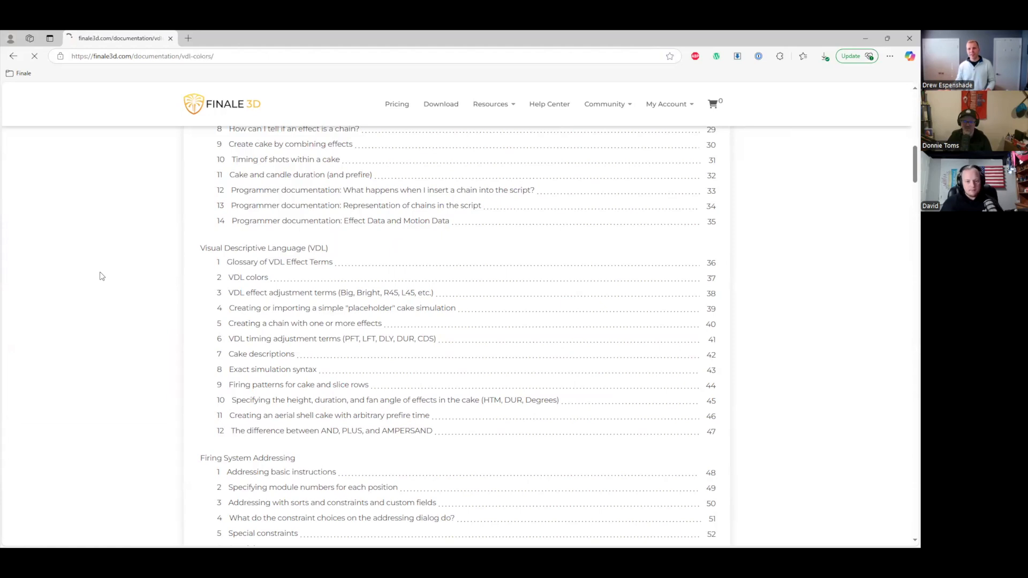
pyautogui.scroll(-2, 128, 297)
pyautogui.scroll(-2, 222, 324)
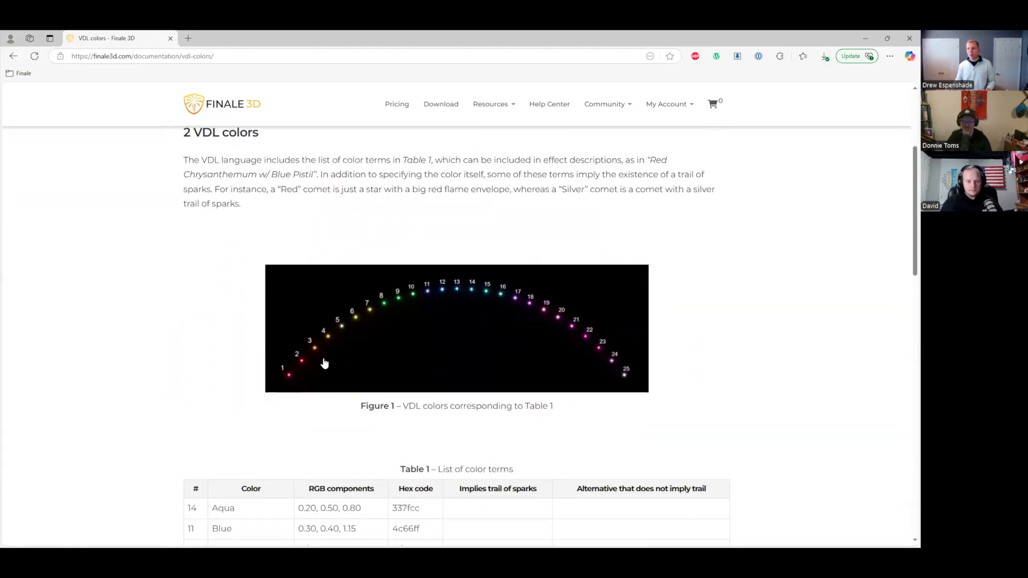
# Step: Find Green in the list of VDL color terms and copy its hex code, 26b21c
pyautogui.scroll(-3, 477, 333)
pyautogui.scroll(1, 463, 327)
pyautogui.scroll(-5, 137, 342)
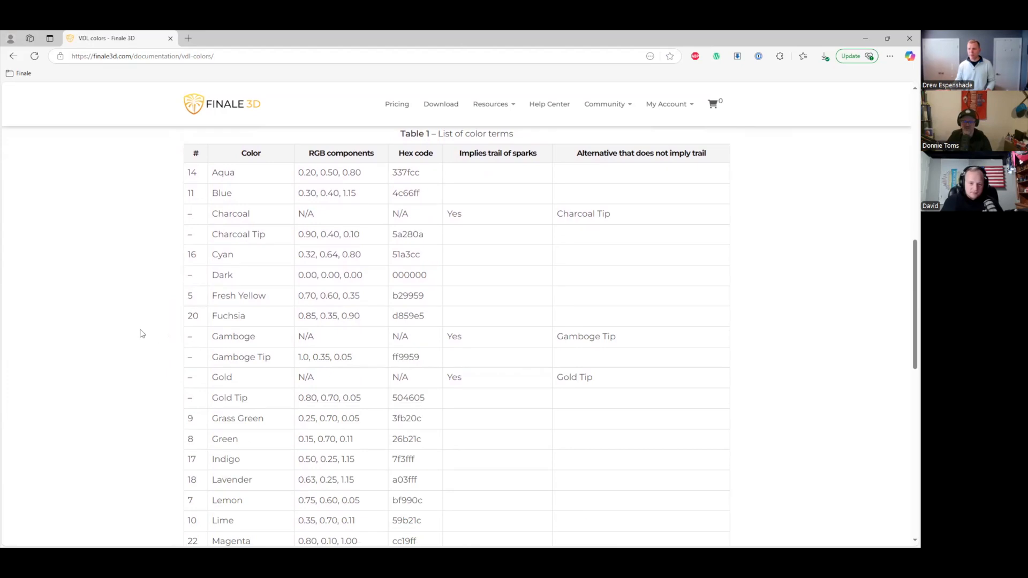
pyautogui.scroll(-1, 160, 354)
pyautogui.moveTo(411, 395); pyautogui.dragTo(394, 395)
pyautogui.hotkey('ctrl', 'c')
pyautogui.scroll(2, 394, 391)
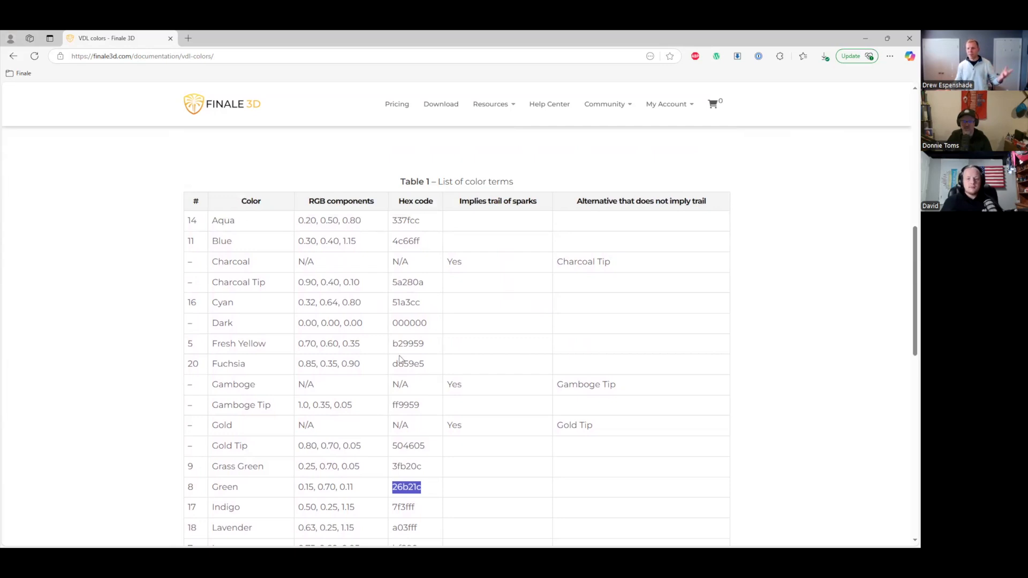
pyautogui.scroll(-1, 400, 357)
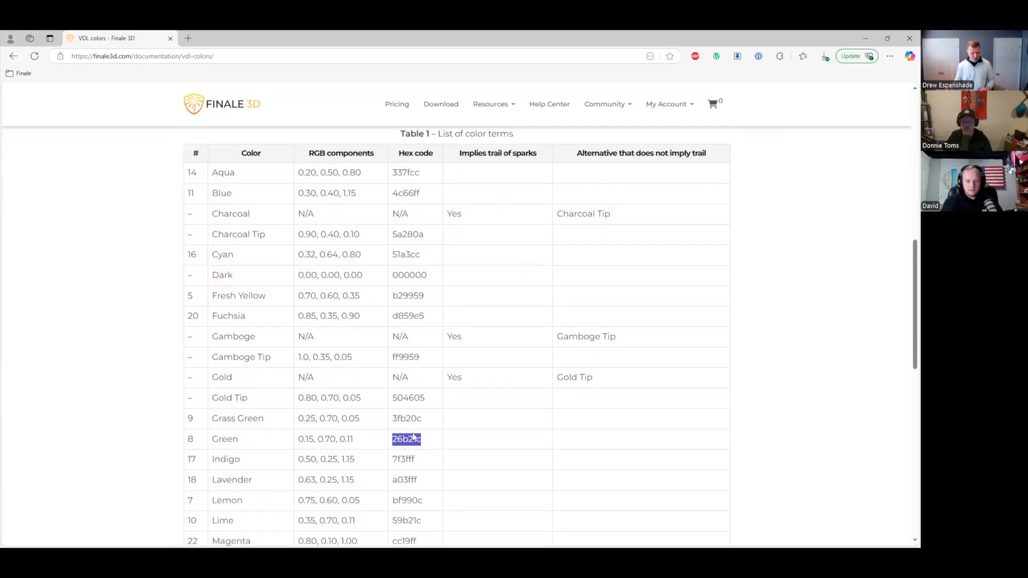
# Step: Return to Finale 3D's effect editor and set the microstars spark trail's start and end colors to 26b21c
pyautogui.click(866, 39)
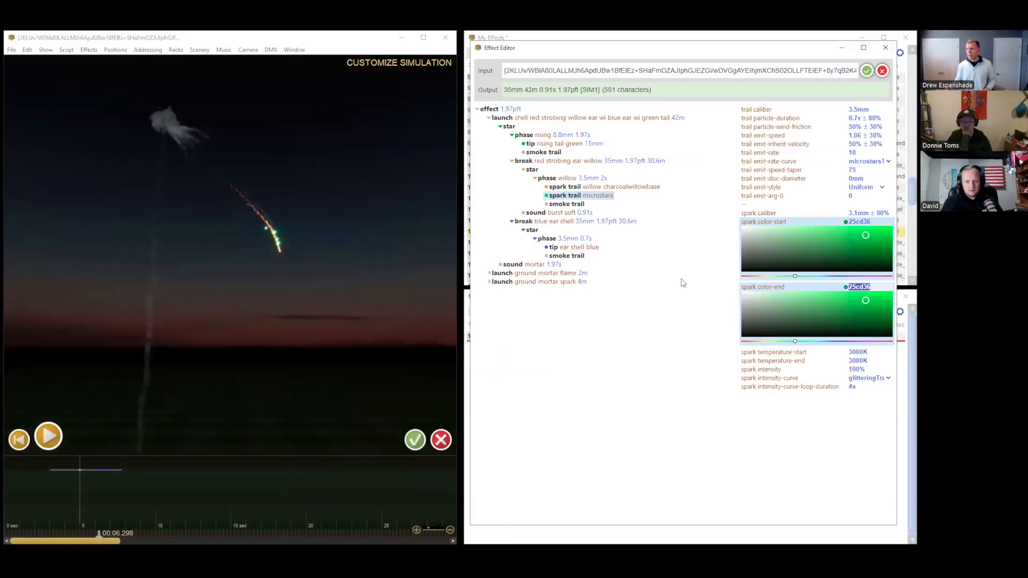
pyautogui.click(860, 221)
pyautogui.hotkey('ctrl', 'v')
pyautogui.click(861, 288)
pyautogui.hotkey('ctrl', 'v')
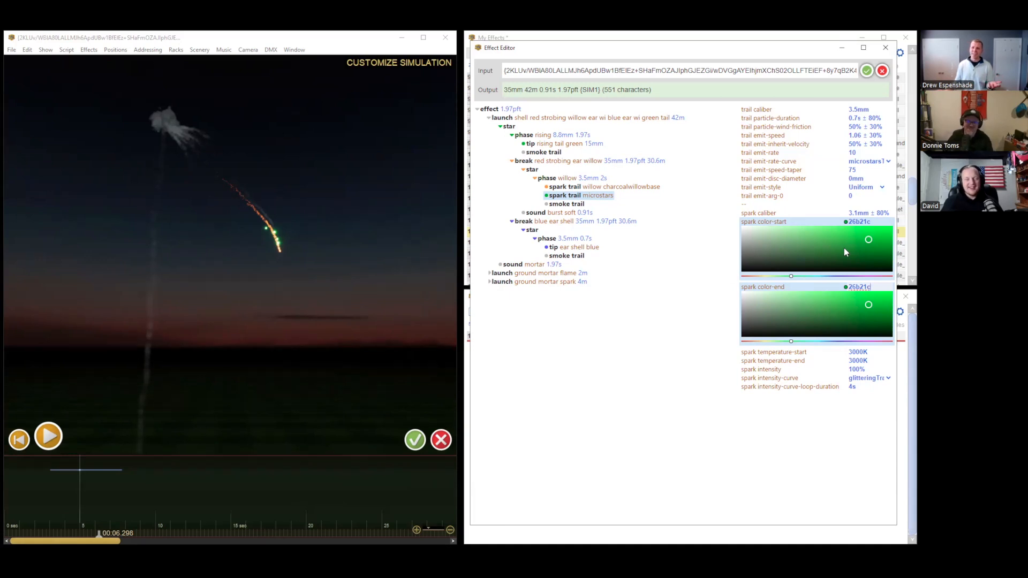
# Step: Scrub through the simulation preview to check the recolored microstars and the shell's rising tail
pyautogui.moveTo(98, 531); pyautogui.dragTo(104, 532)
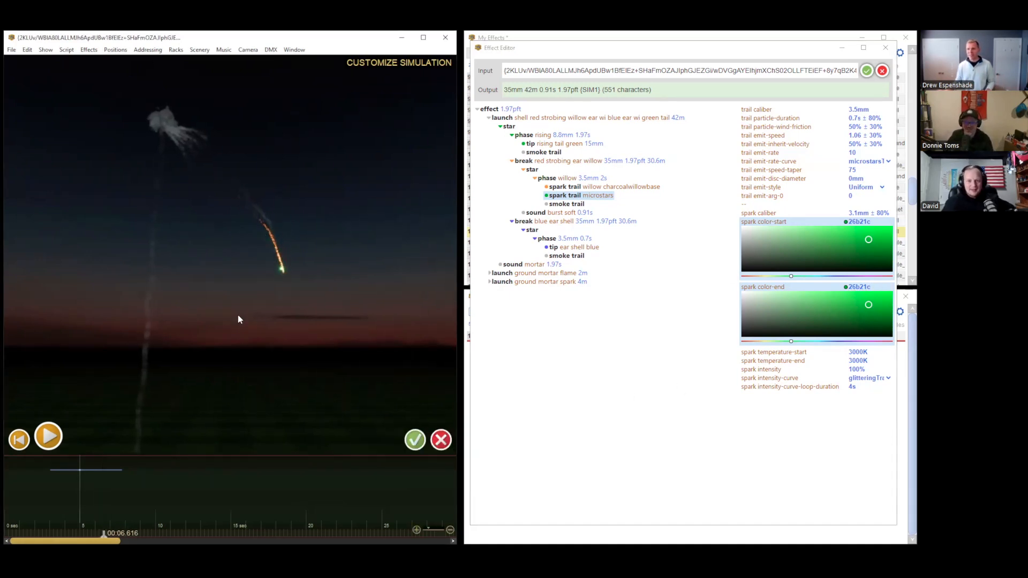
pyautogui.moveTo(96, 496); pyautogui.dragTo(120, 498)
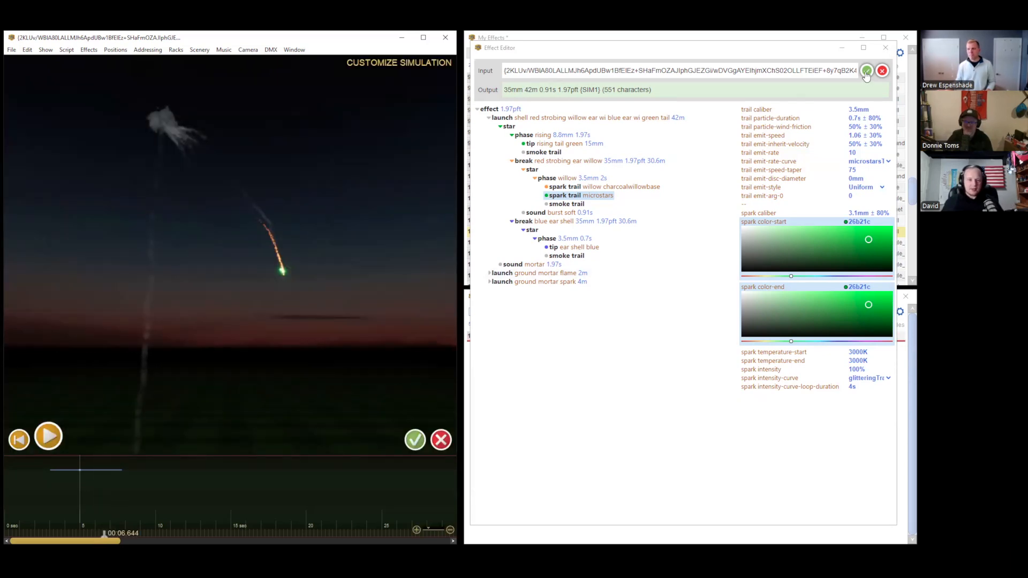
pyautogui.moveTo(59, 488); pyautogui.dragTo(82, 475)
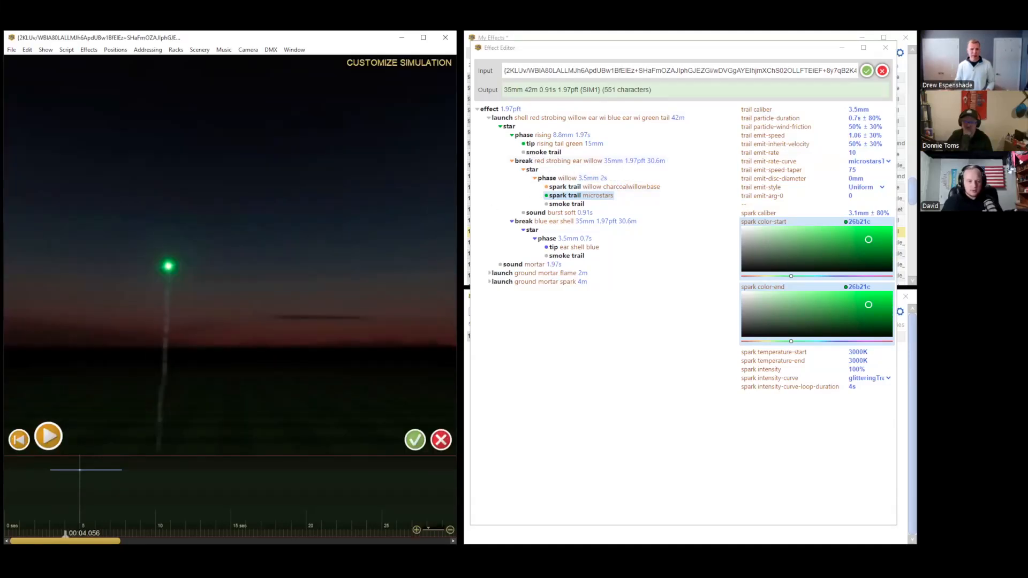
# Step: Switch to the browser's VDL colors page and copy the hex code for Red, f21919
pyautogui.hotkey('alt', 'Tab')
pyautogui.scroll(-5, 309, 400)
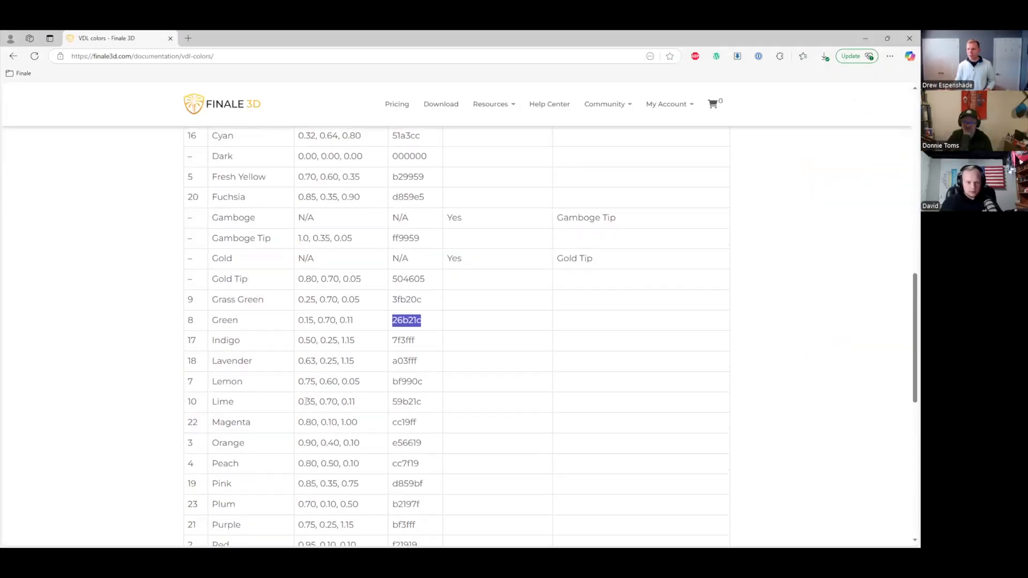
pyautogui.moveTo(422, 378); pyautogui.dragTo(393, 379)
pyautogui.hotkey('ctrl', 'c')
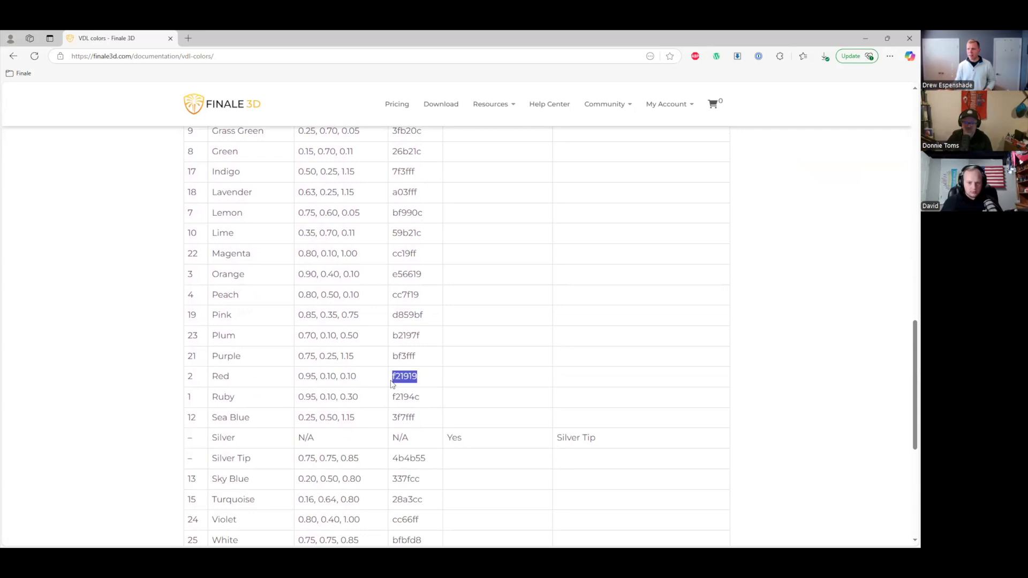
# Step: Back in Finale 3D, set the rising tail tip's start and end colors to f21919 and accept the customized effect
pyautogui.click(865, 38)
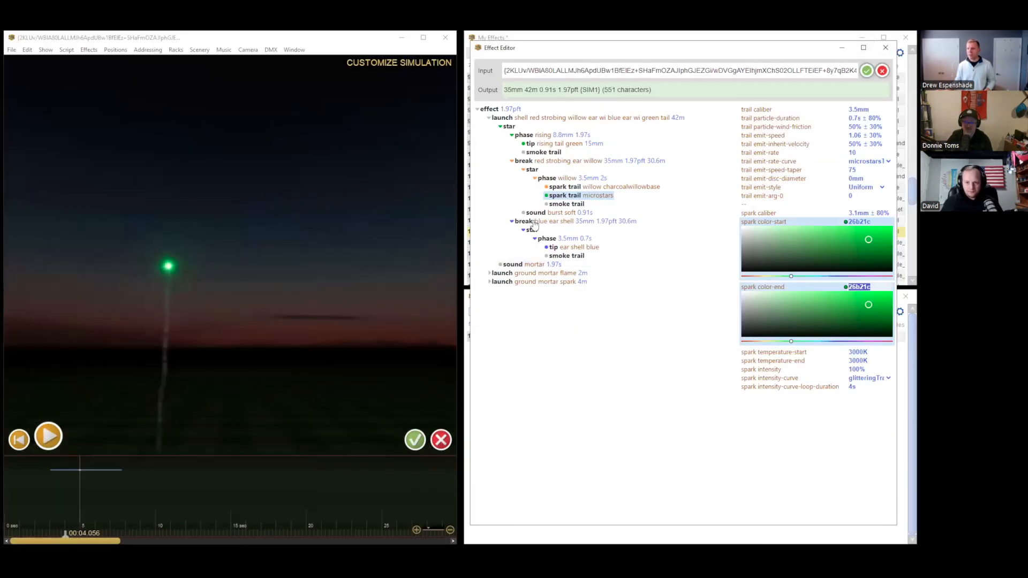
pyautogui.click(538, 145)
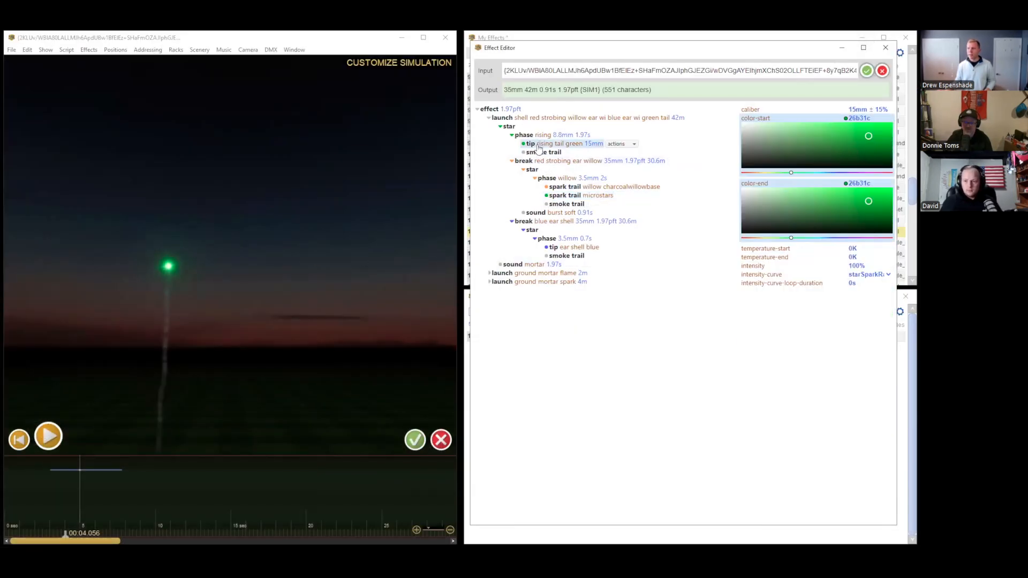
pyautogui.hotkey('ctrl', 'v')
pyautogui.doubleClick(859, 184)
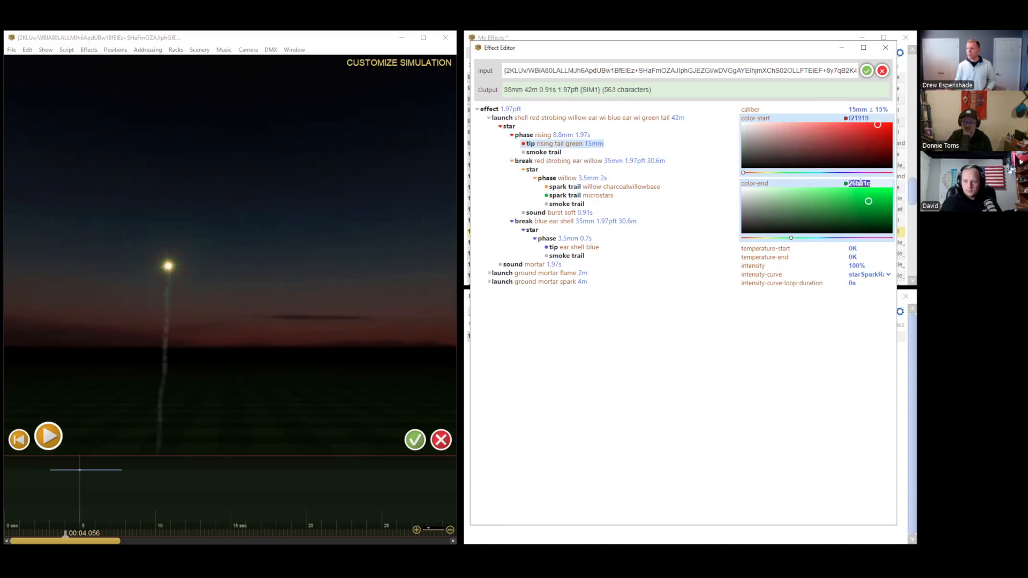
pyautogui.hotkey('ctrl', 'v')
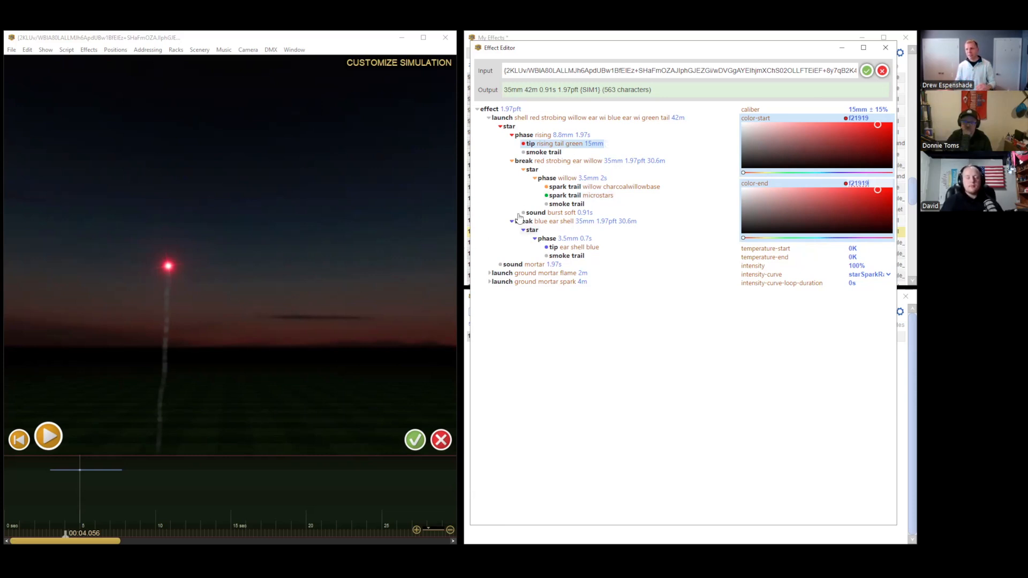
pyautogui.moveTo(575, 188)
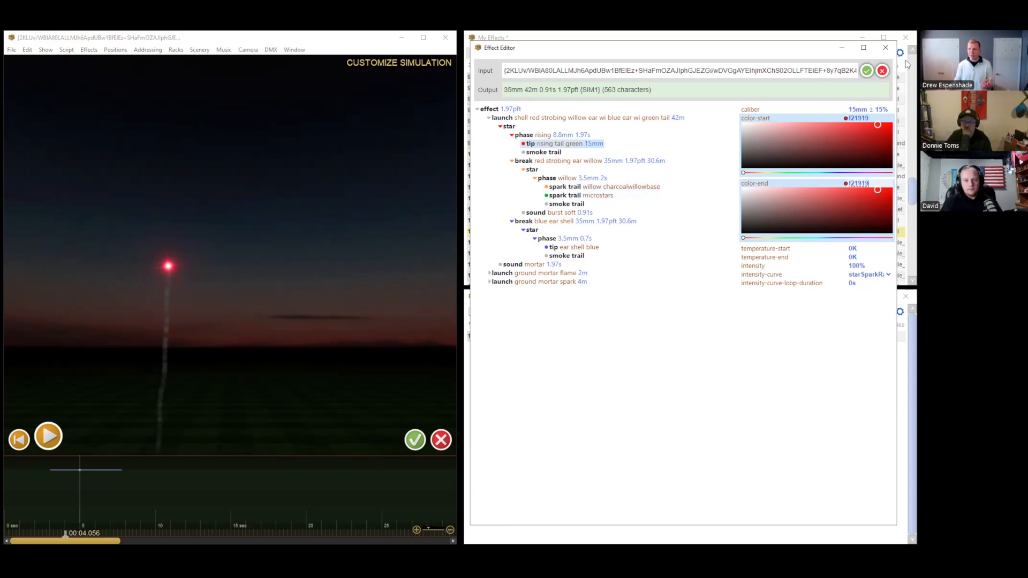
pyautogui.click(868, 70)
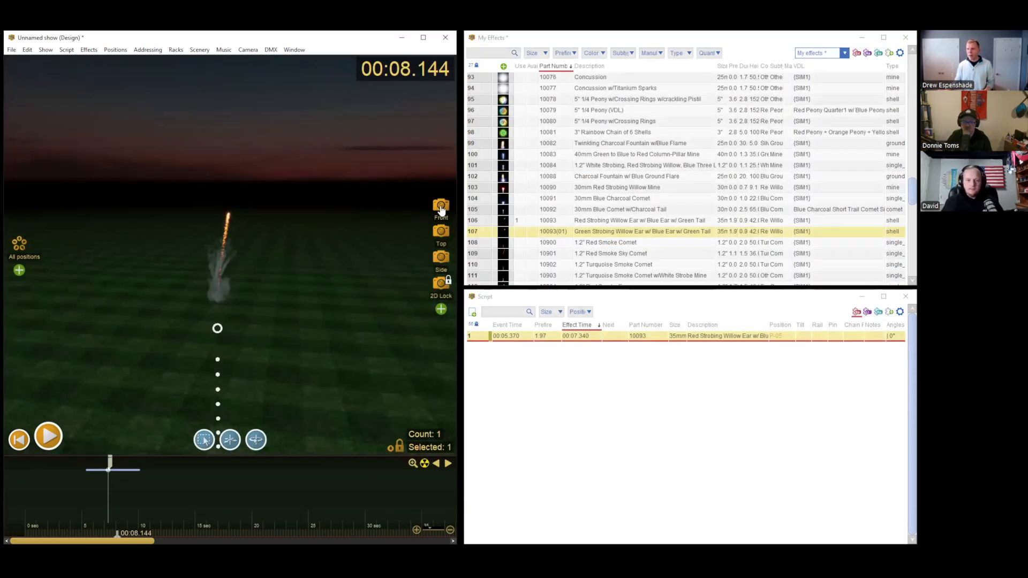
# Step: Insert the Green Strobing Willow Ear shell at position P-05 with an effect time of 00:09.224
pyautogui.click(106, 482)
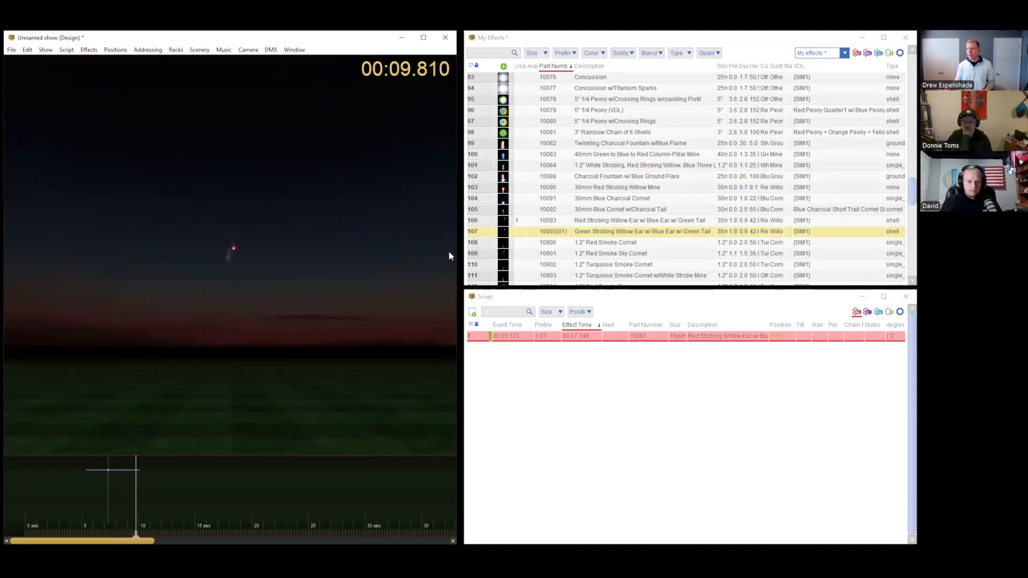
pyautogui.click(122, 529)
pyautogui.doubleClick(496, 236)
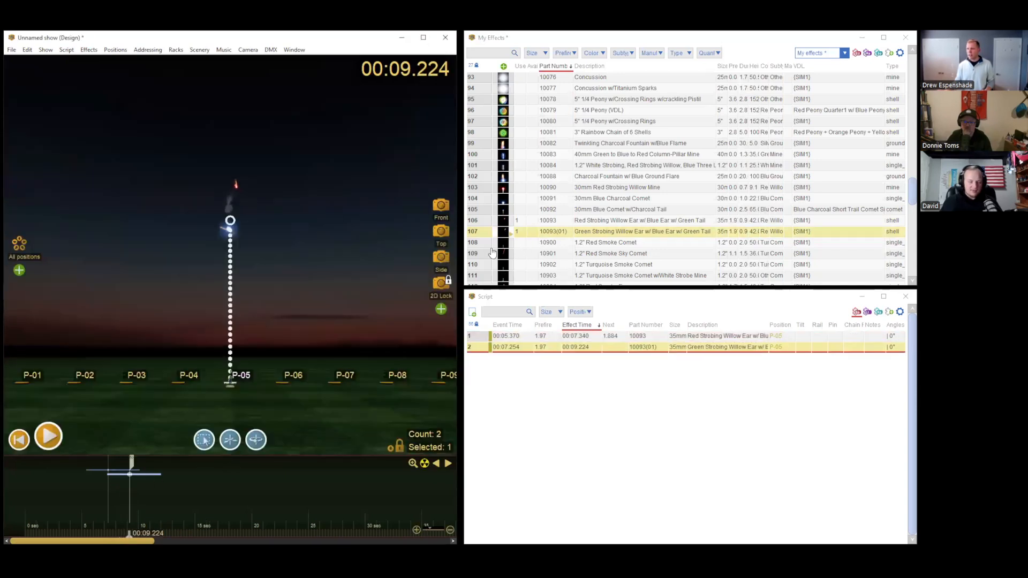
# Step: Replay the script around the red and green shells and compare their tails, breaks and strobing stars
pyautogui.click(124, 488)
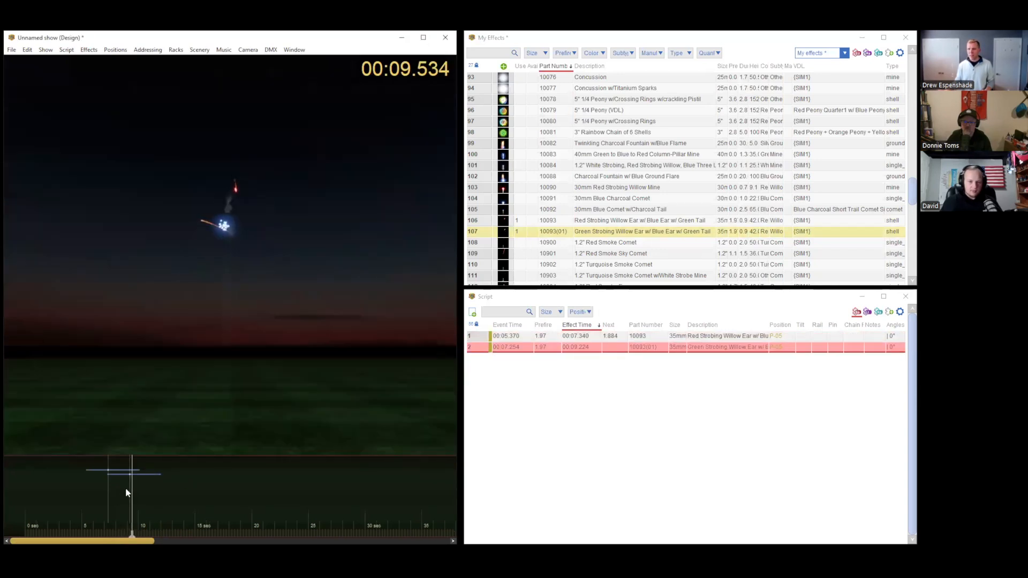
pyautogui.click(109, 489)
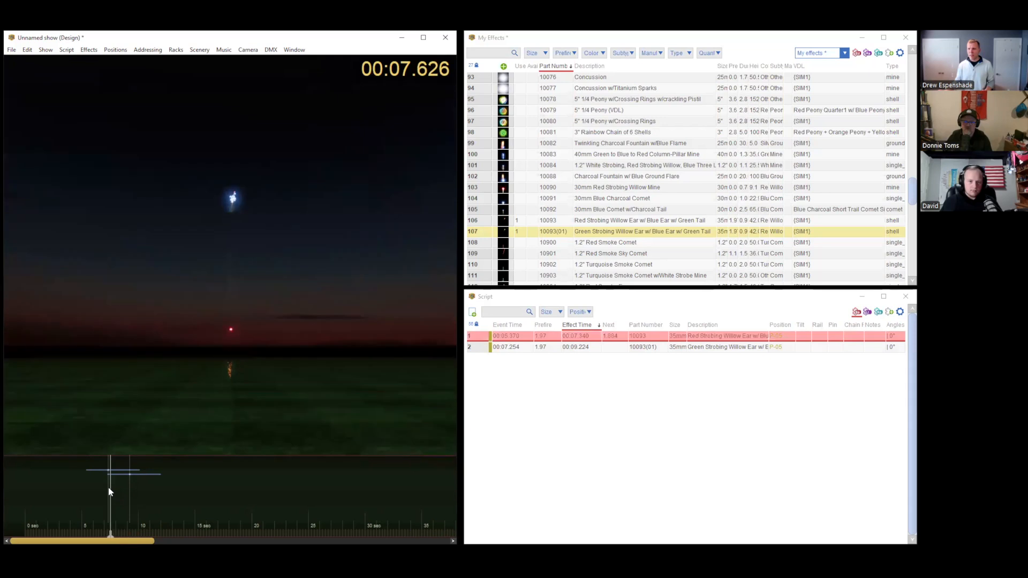
pyautogui.click(89, 489)
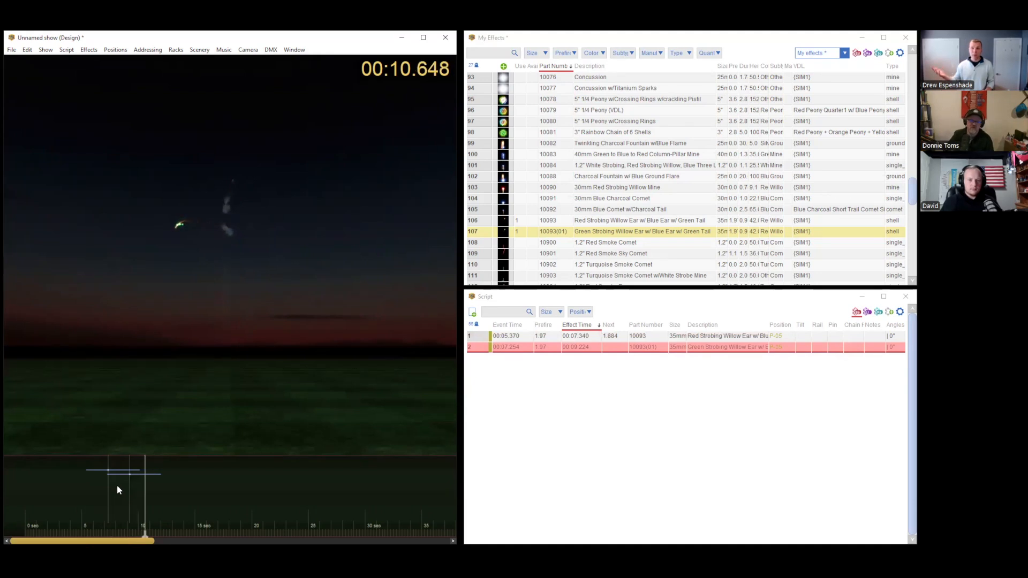
pyautogui.press('space')
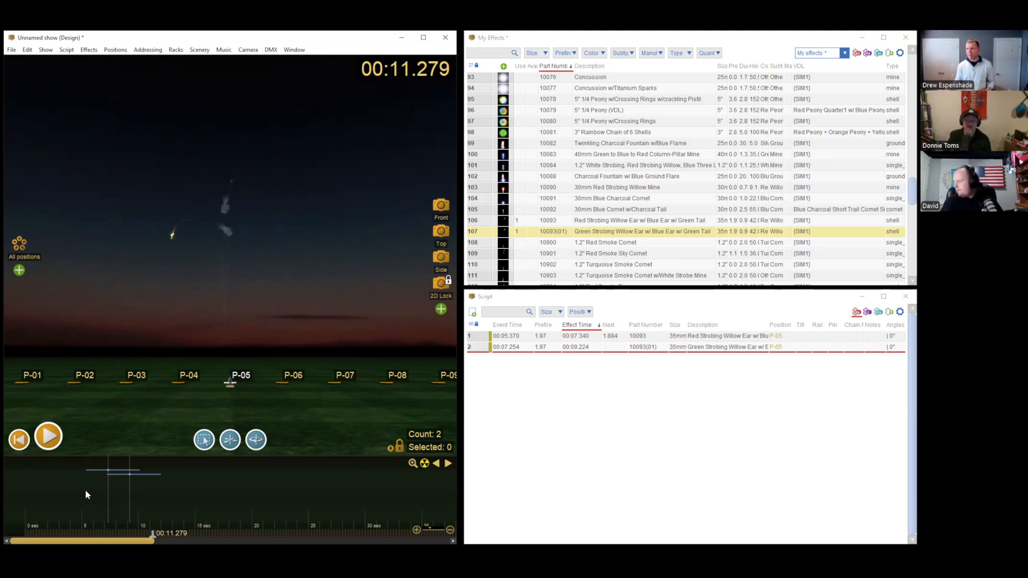
pyautogui.click(105, 490)
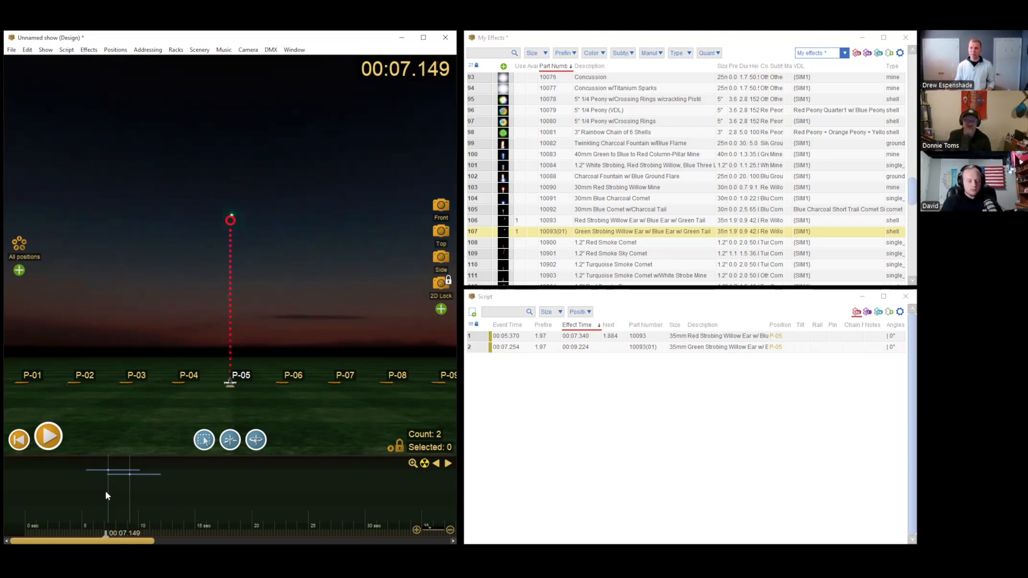
pyautogui.moveTo(105, 490)
pyautogui.mouseDown()
pyautogui.moveTo(81, 490)
pyautogui.moveTo(127, 527)
pyautogui.mouseUp()
pyautogui.press('space')
pyautogui.press('space')
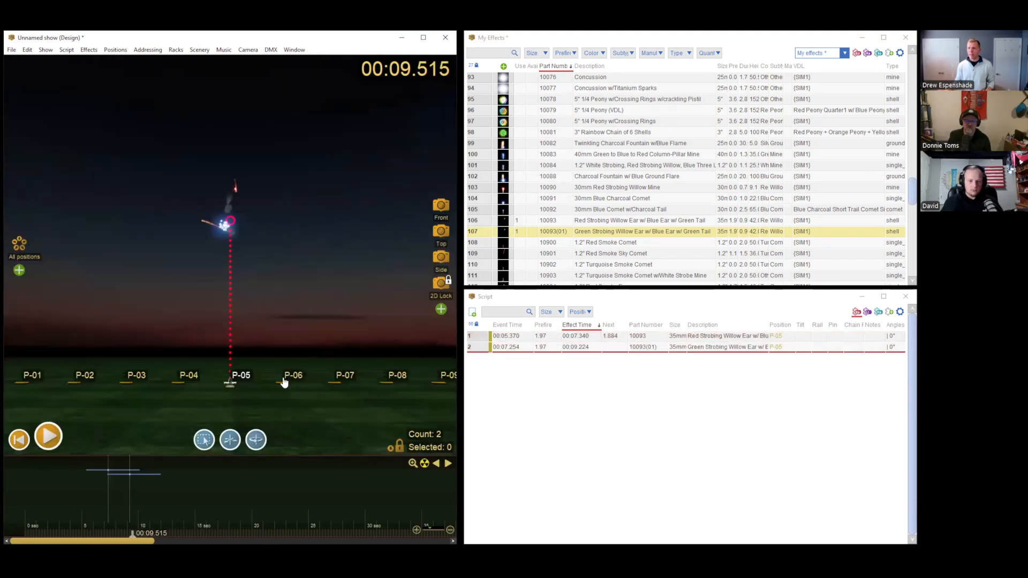
# Step: During playback, insert five more shells at P-05, alternating Red and Green Strobing Willow Ear and starting with red, and review the sequence
pyautogui.press('space')
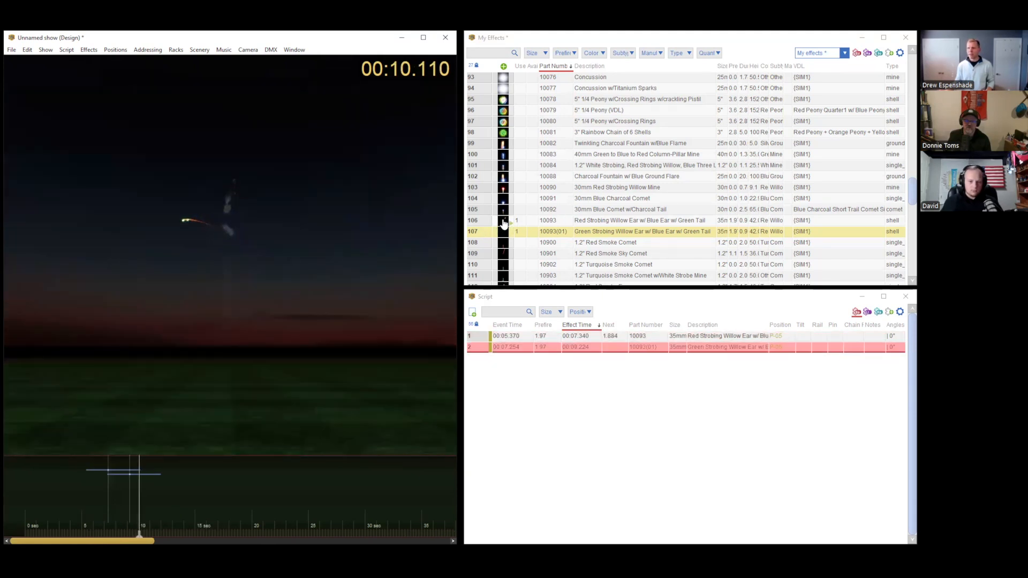
pyautogui.click(503, 221)
pyautogui.click(504, 233)
pyautogui.click(504, 222)
pyautogui.click(504, 234)
pyautogui.click(504, 222)
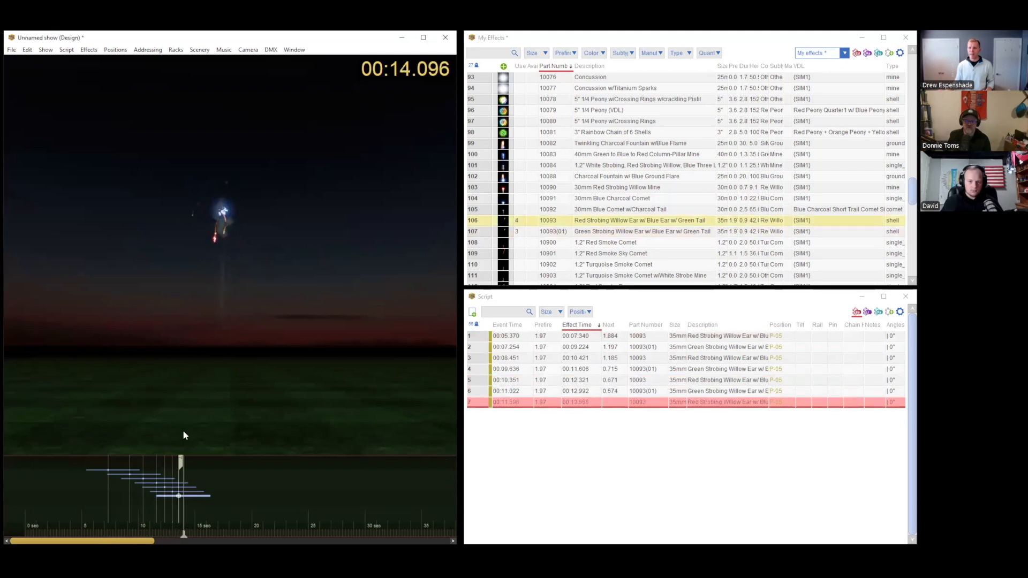
pyautogui.press('space')
pyautogui.moveTo(100, 514); pyautogui.dragTo(195, 524)
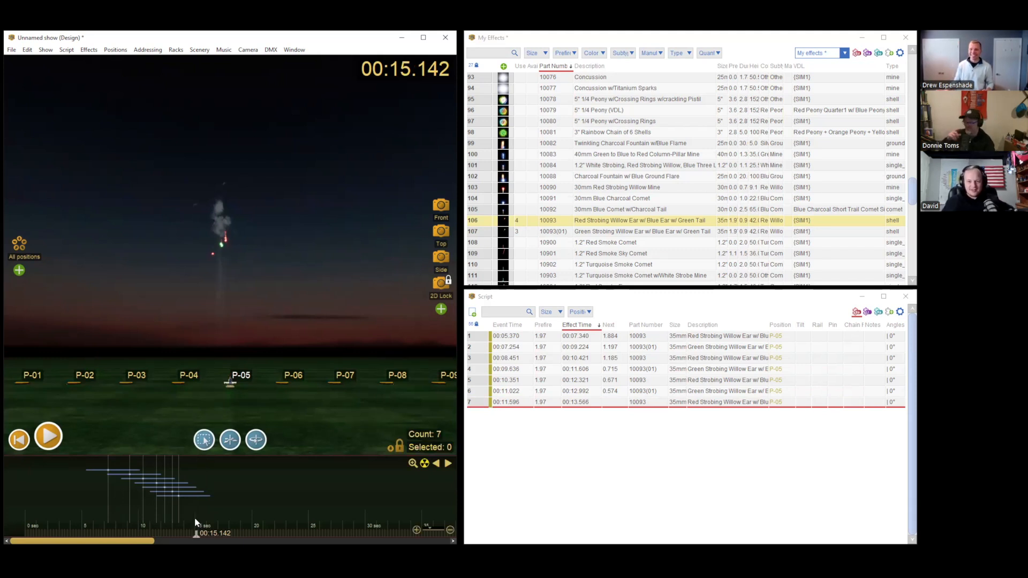
# Step: Select all seven shells on the timeline and make them into a fan from -35° to 35°
pyautogui.moveTo(82, 537); pyautogui.dragTo(220, 456)
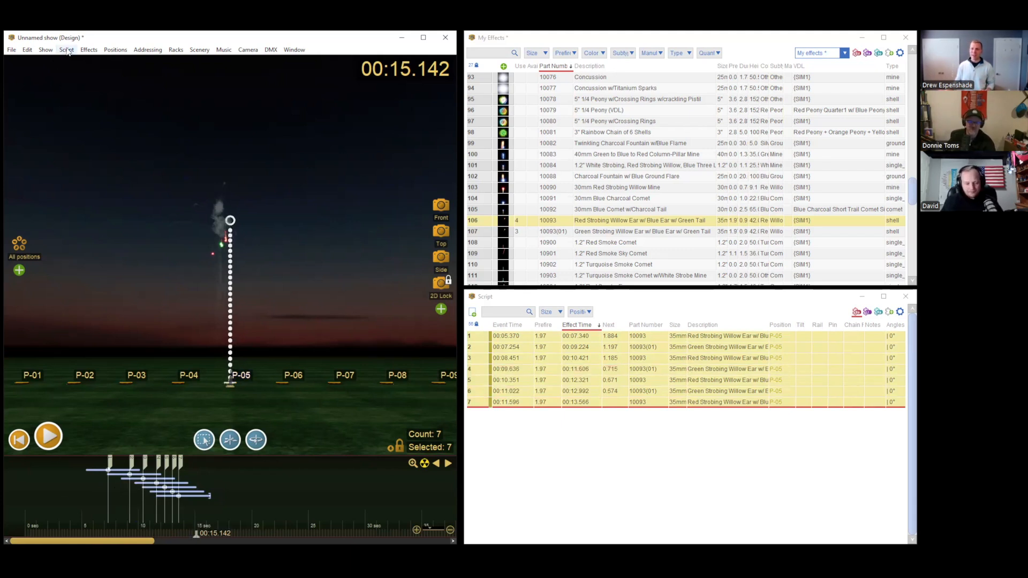
pyautogui.click(67, 50)
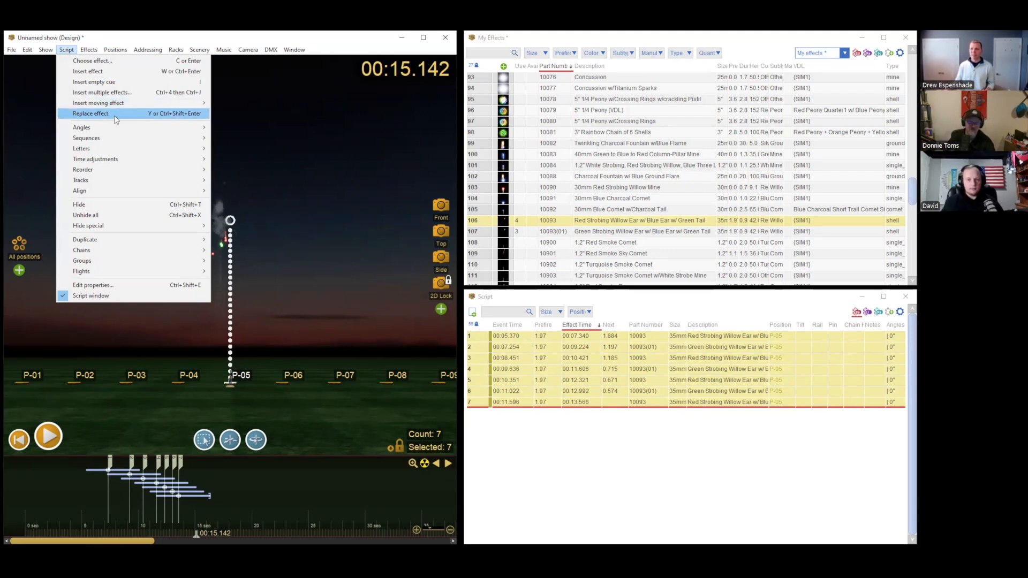
pyautogui.moveTo(119, 129)
pyautogui.click(246, 128)
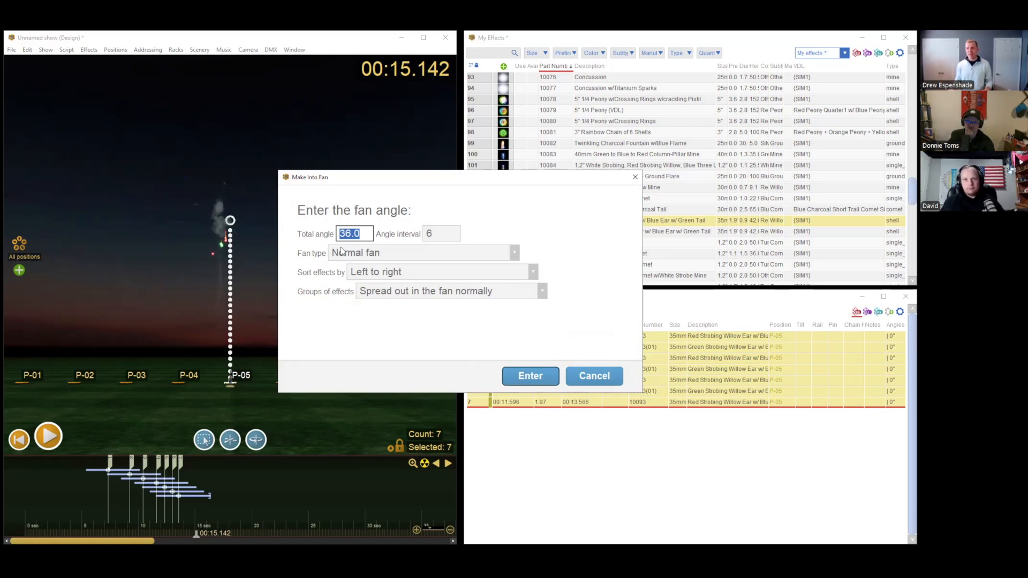
pyautogui.press('Return')
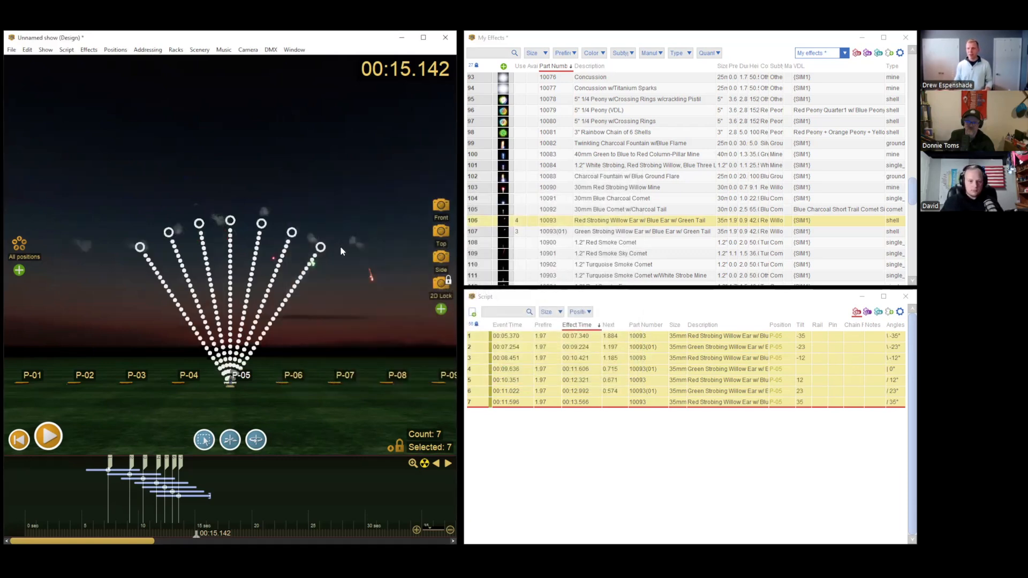
# Step: Play back the fanned shell sequence from before the first break
pyautogui.click(100, 503)
pyautogui.press('space')
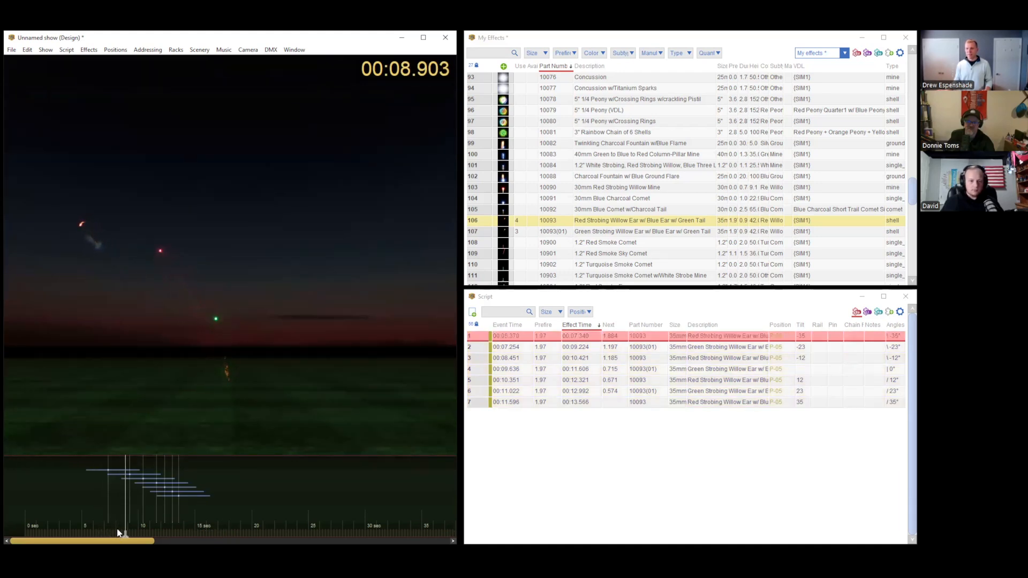
pyautogui.press('space')
# Step: Select all seven fanned shells and spread them out evenly at a 0.2-second time interval, previewing the sequence
pyautogui.moveTo(90, 514); pyautogui.dragTo(194, 510)
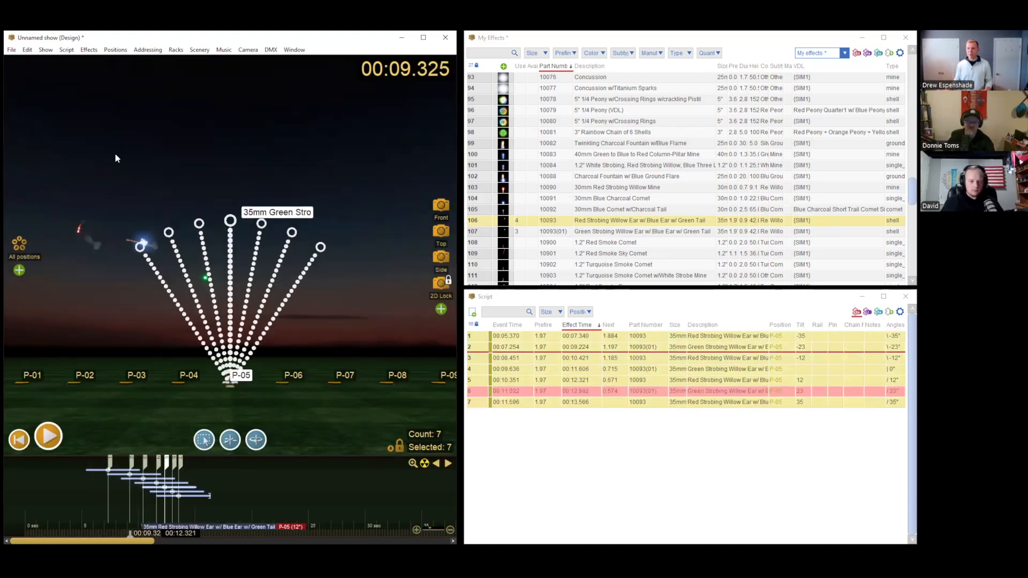
pyautogui.click(66, 49)
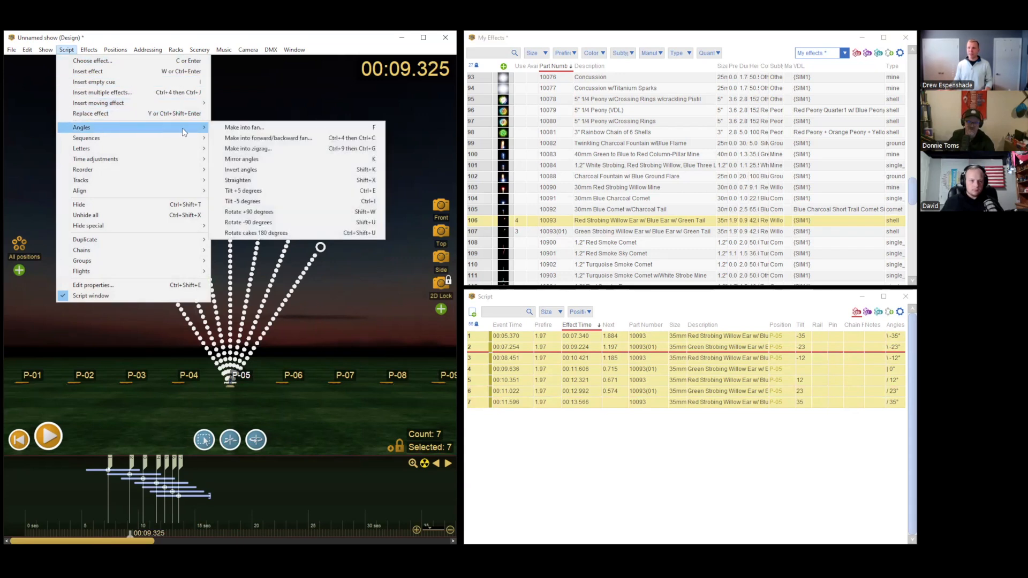
pyautogui.moveTo(155, 143)
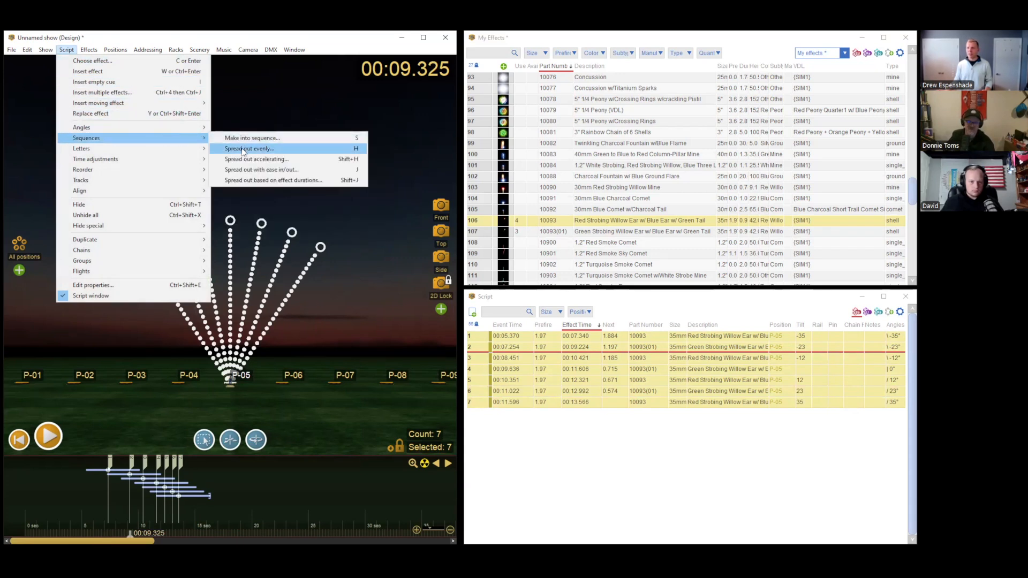
pyautogui.click(298, 150)
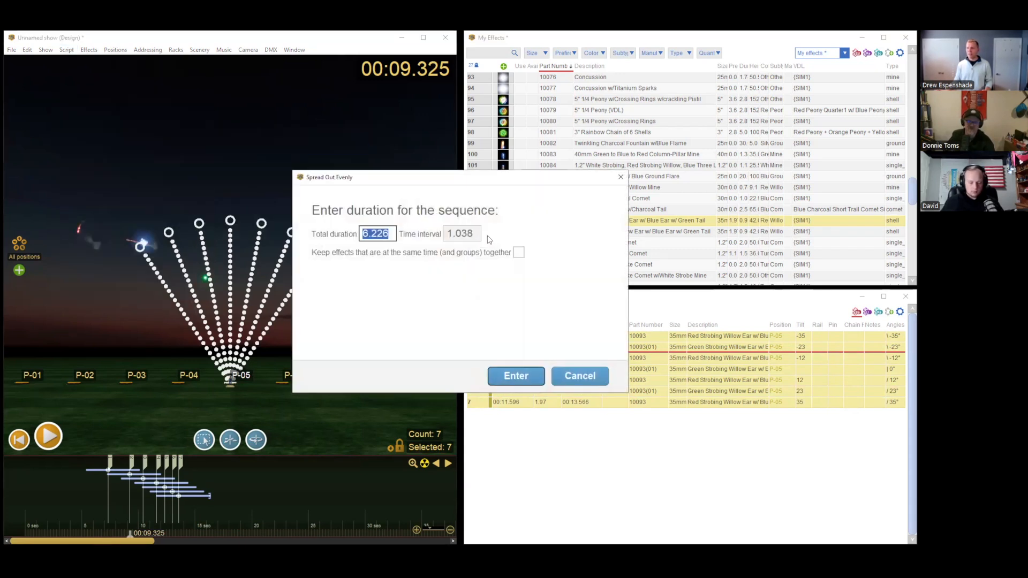
pyautogui.click(472, 238)
pyautogui.write('.2')
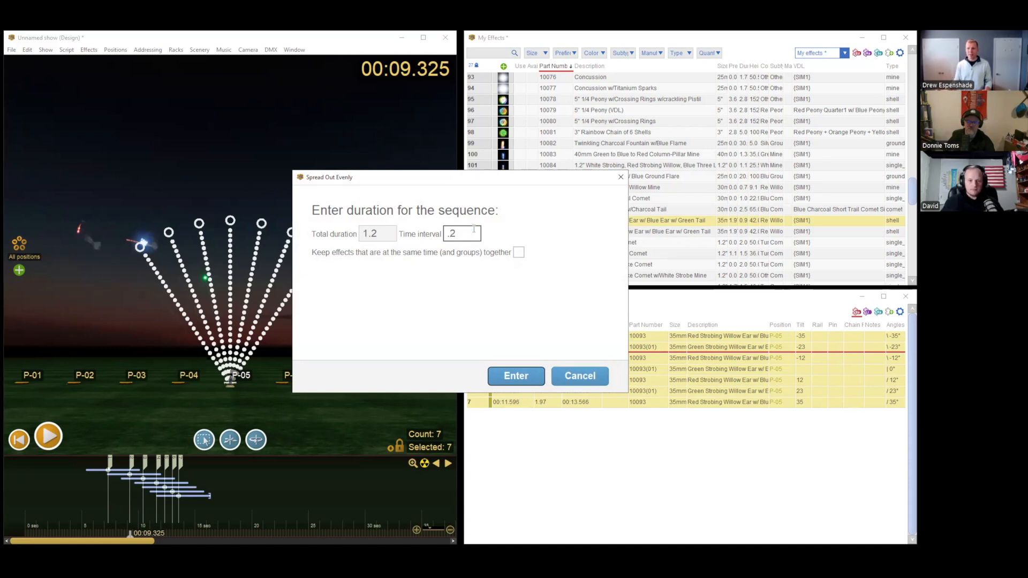
pyautogui.click(516, 376)
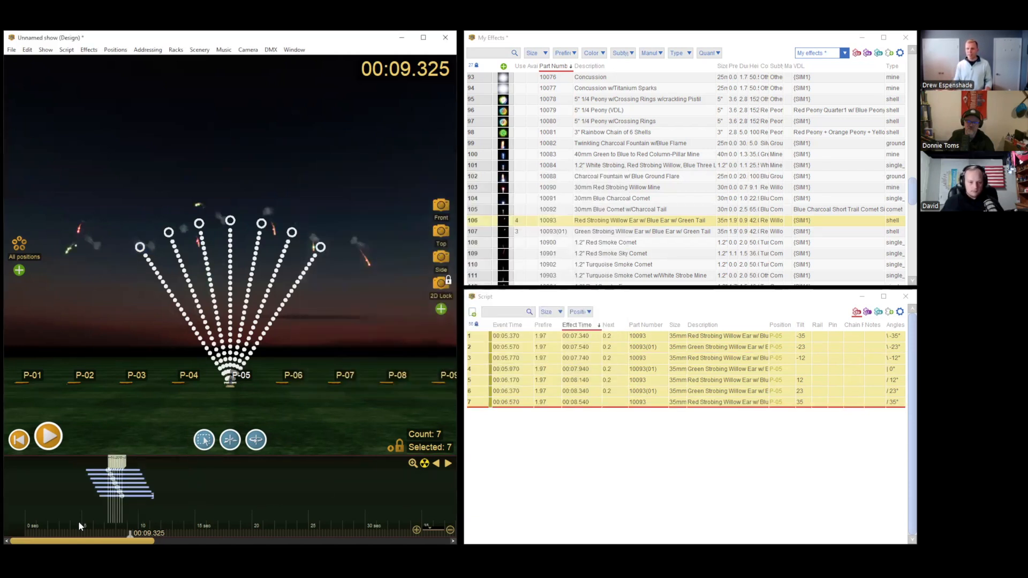
pyautogui.click(79, 503)
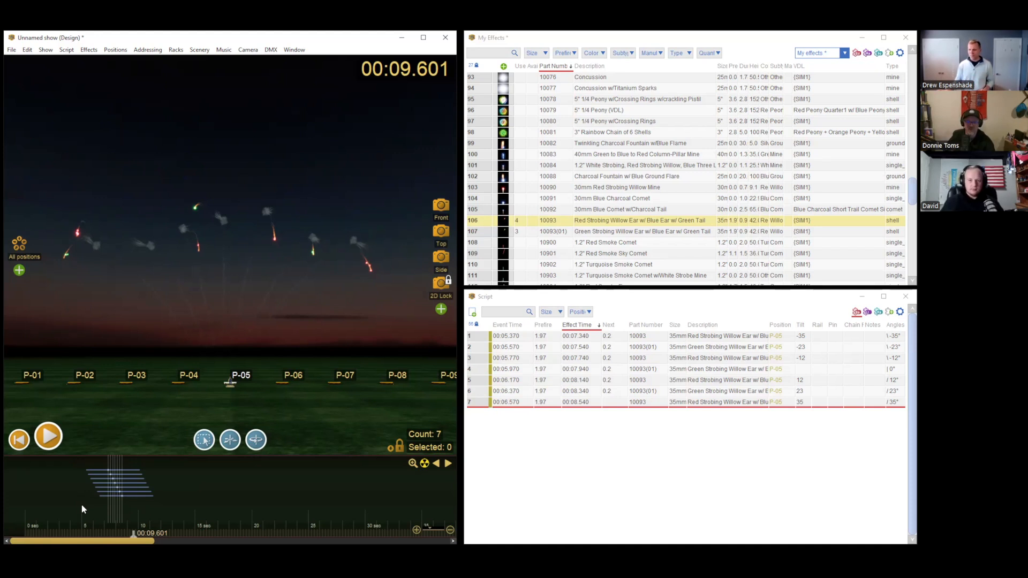
# Step: Copy the seven-shell fan and paste it on the timeline at about 11.8 seconds
pyautogui.moveTo(82, 505); pyautogui.dragTo(140, 502)
pyautogui.click(88, 500)
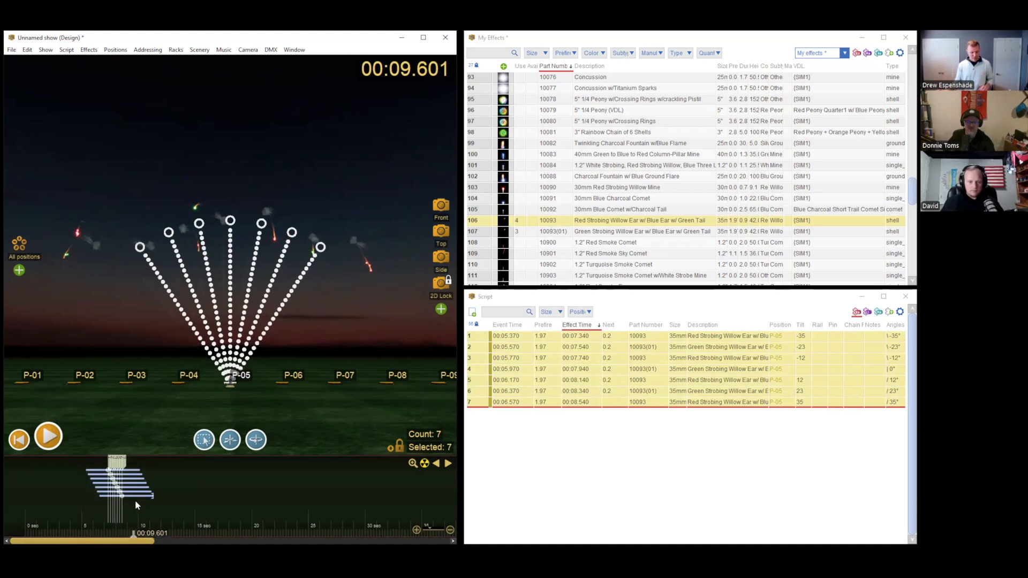
pyautogui.click(159, 501)
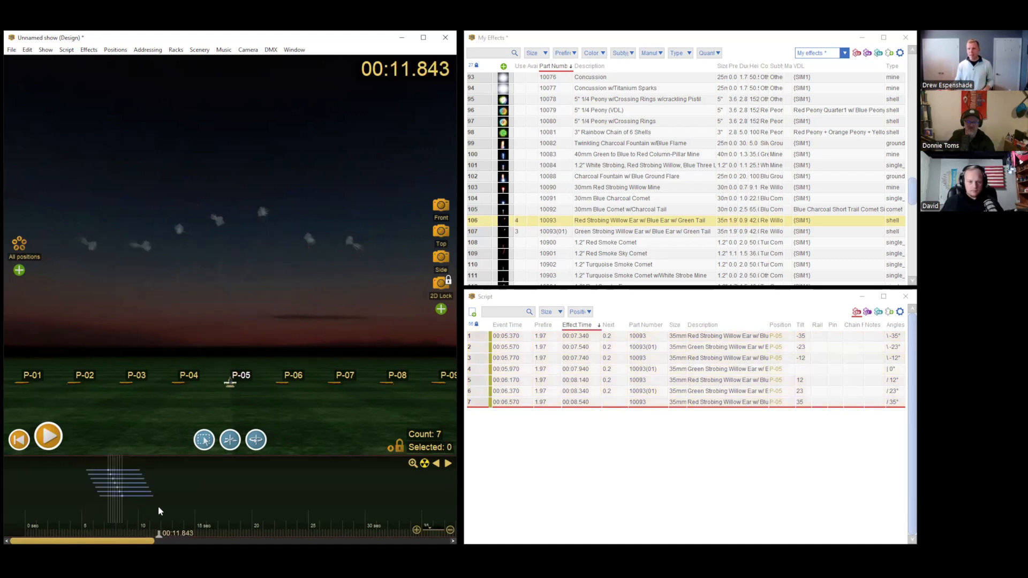
pyautogui.hotkey('ctrl', 'v')
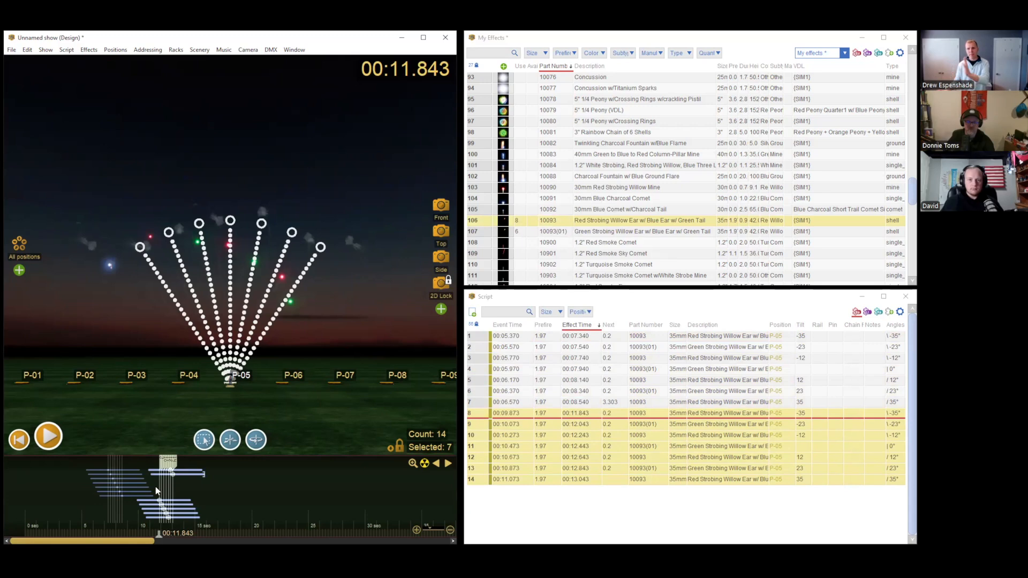
# Step: Reverse the order of the seven pasted shells and scrub through the second sweep
pyautogui.moveTo(138, 531); pyautogui.dragTo(174, 532)
pyautogui.moveTo(216, 462); pyautogui.dragTo(149, 522)
pyautogui.click(66, 50)
pyautogui.moveTo(109, 170)
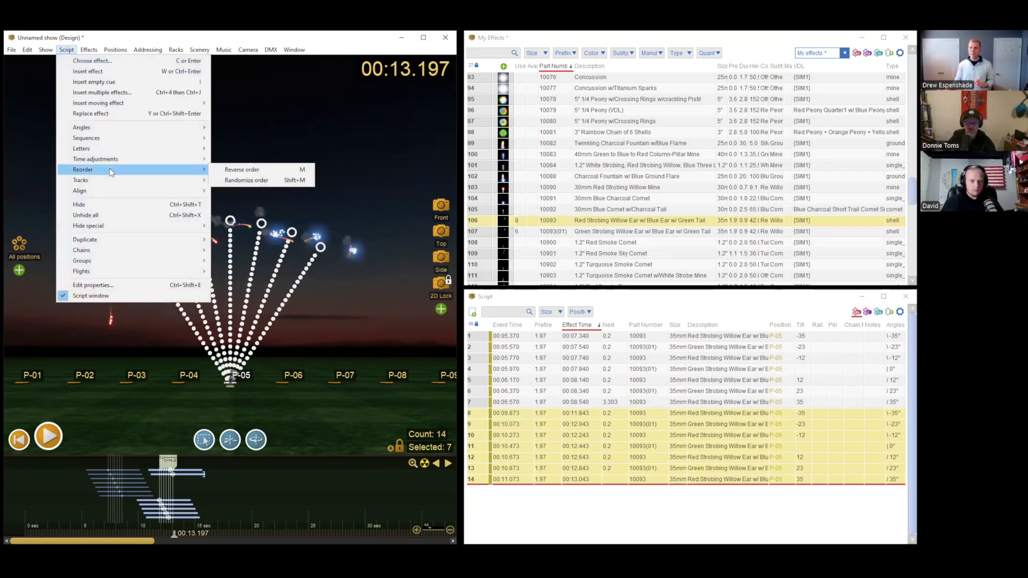
pyautogui.click(254, 171)
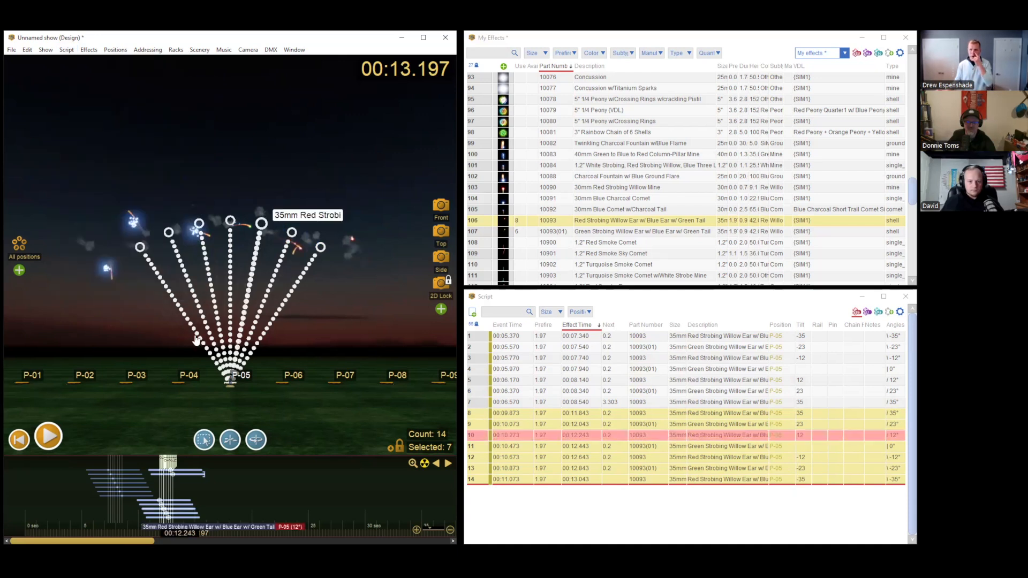
pyautogui.click(138, 522)
pyautogui.moveTo(137, 522); pyautogui.dragTo(200, 527)
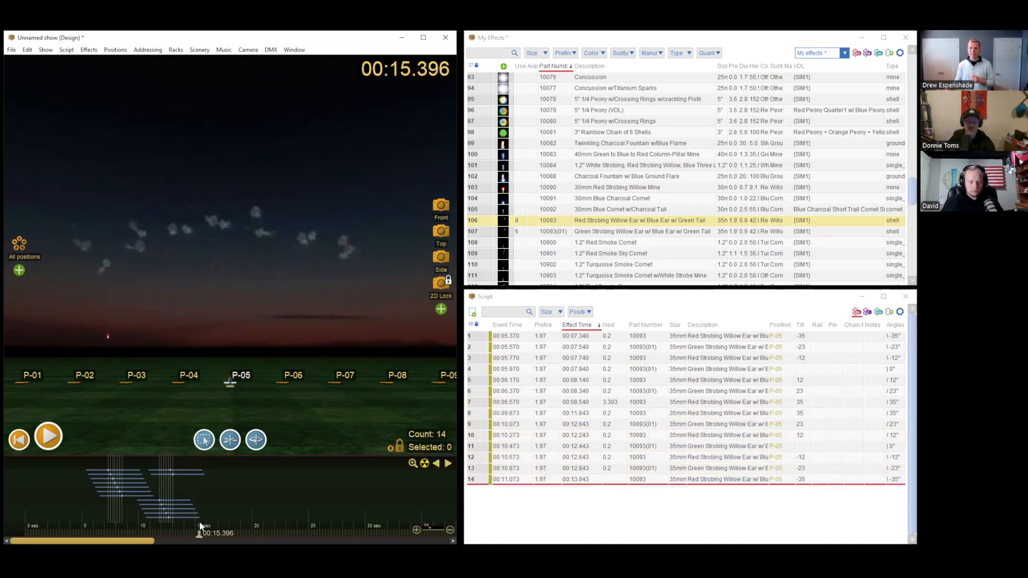
# Step: Copy all 14 shells, paste them at about 15.1, 22.1 and 29.7 seconds, and delete the last seven-shell sweep
pyautogui.scroll(-1, 159, 505)
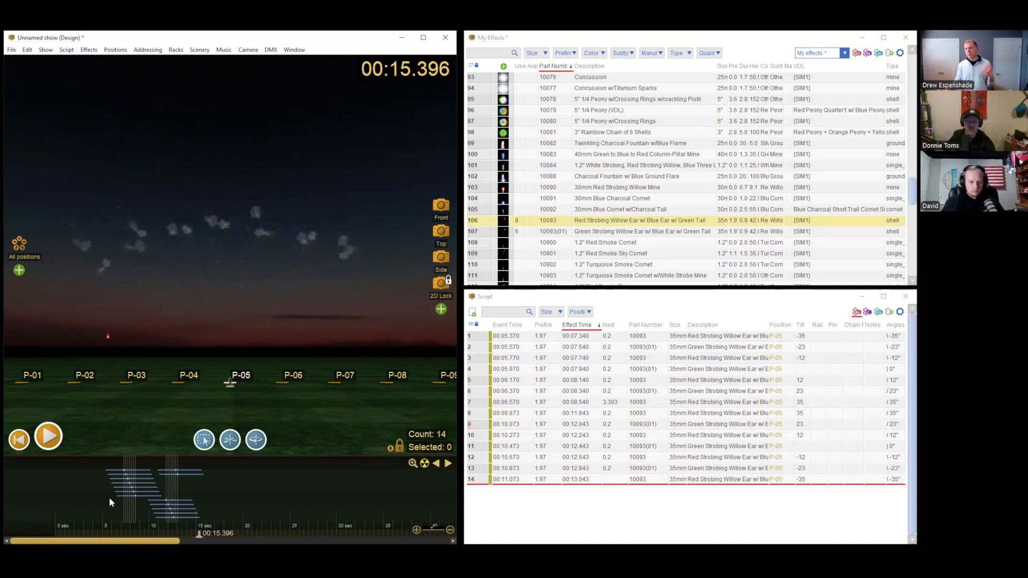
pyautogui.moveTo(105, 507); pyautogui.dragTo(202, 506)
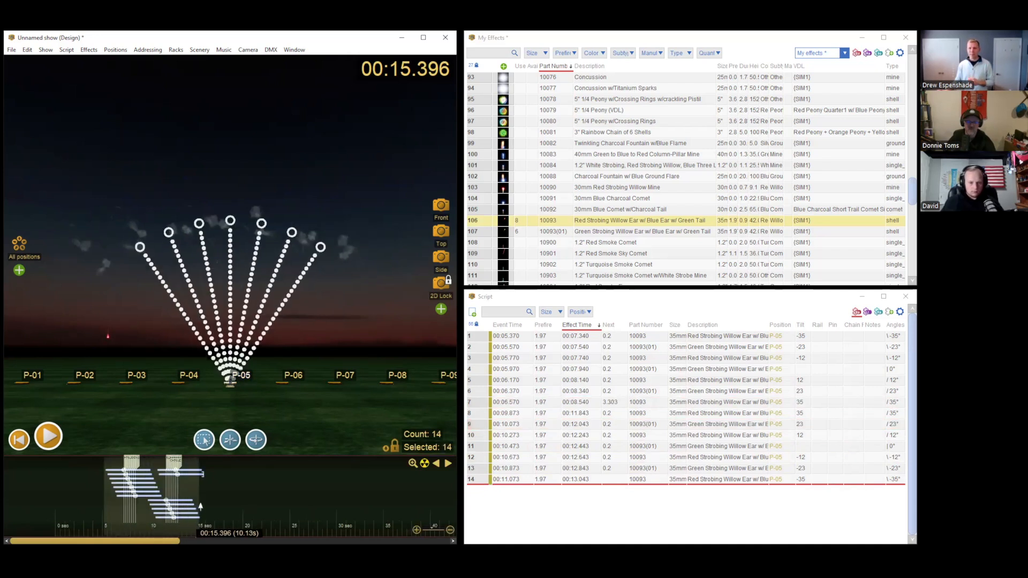
pyautogui.hotkey('ctrl', 'c')
pyautogui.click(196, 493)
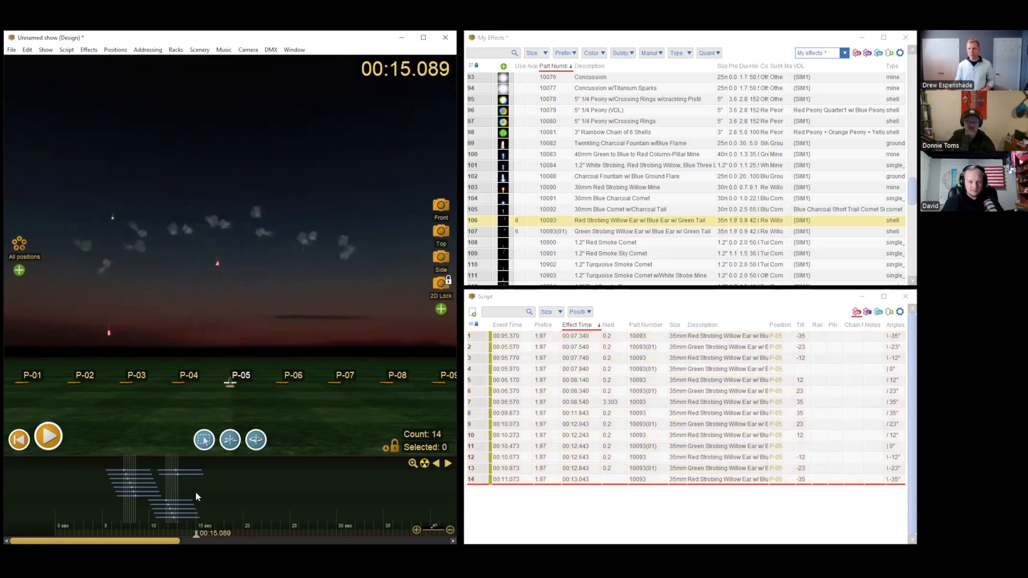
pyautogui.hotkey('ctrl', 'v')
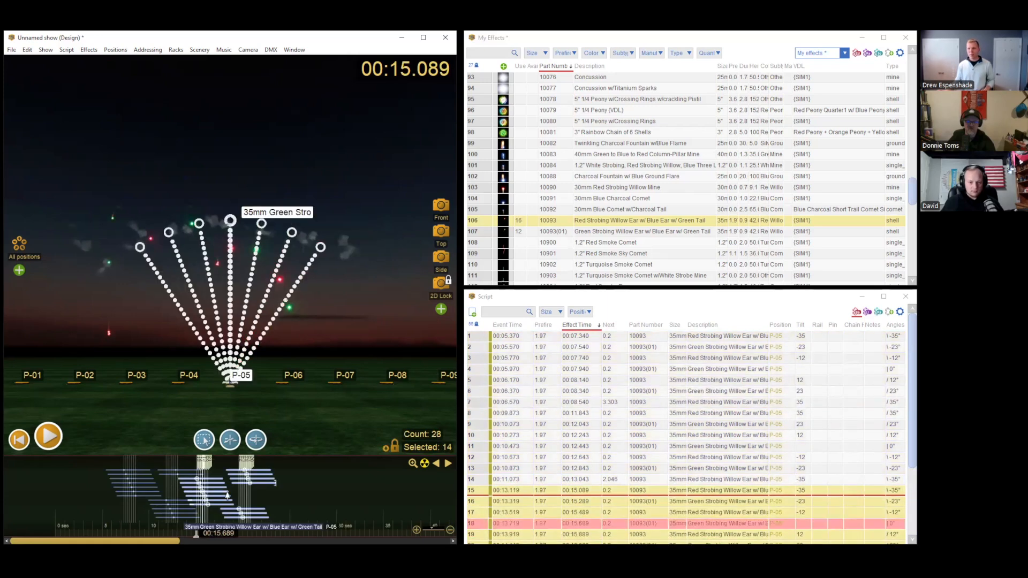
pyautogui.click(262, 490)
pyautogui.hotkey('ctrl', 'v')
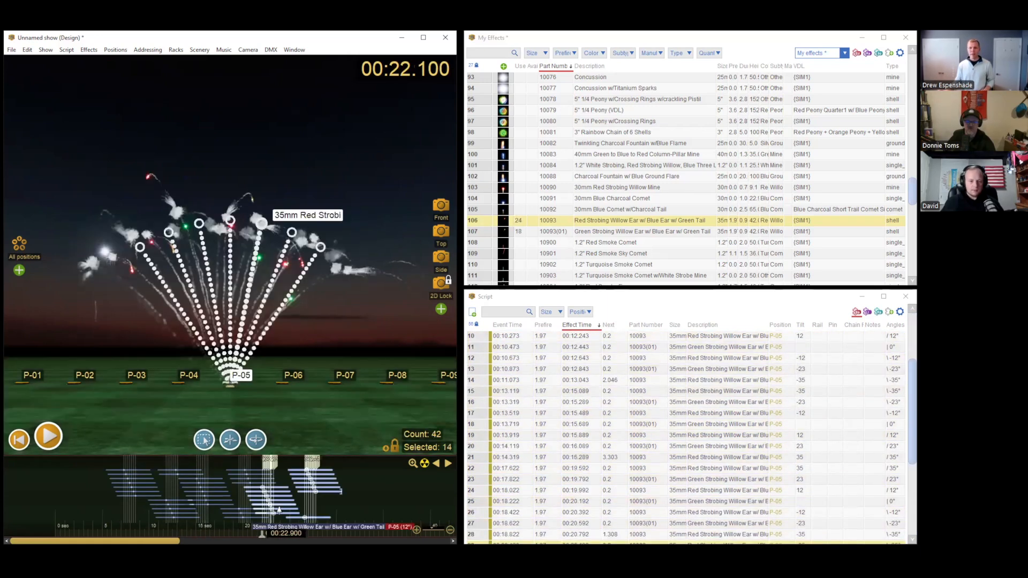
pyautogui.click(333, 504)
pyautogui.hotkey('ctrl', 'v')
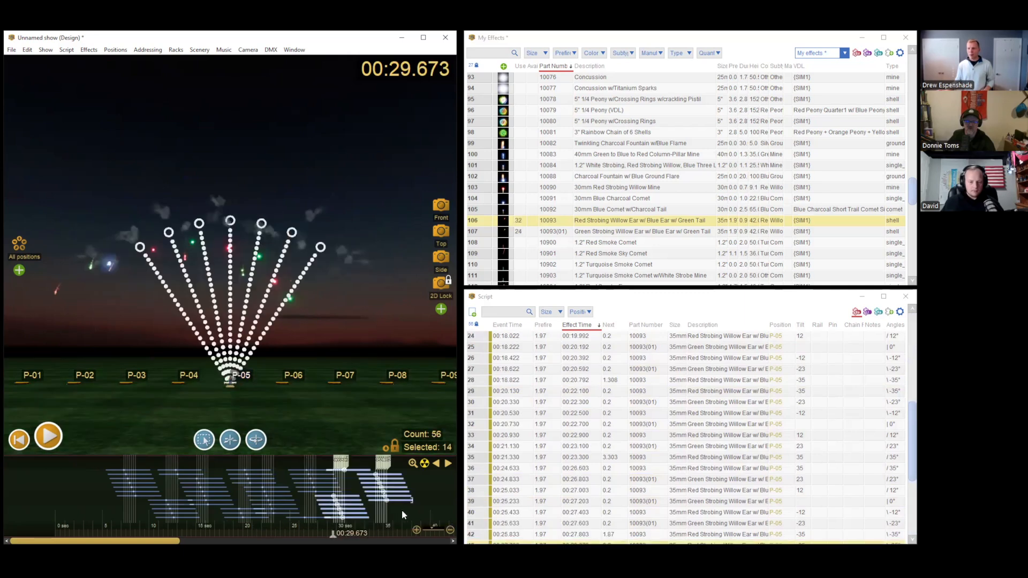
pyautogui.press('Delete')
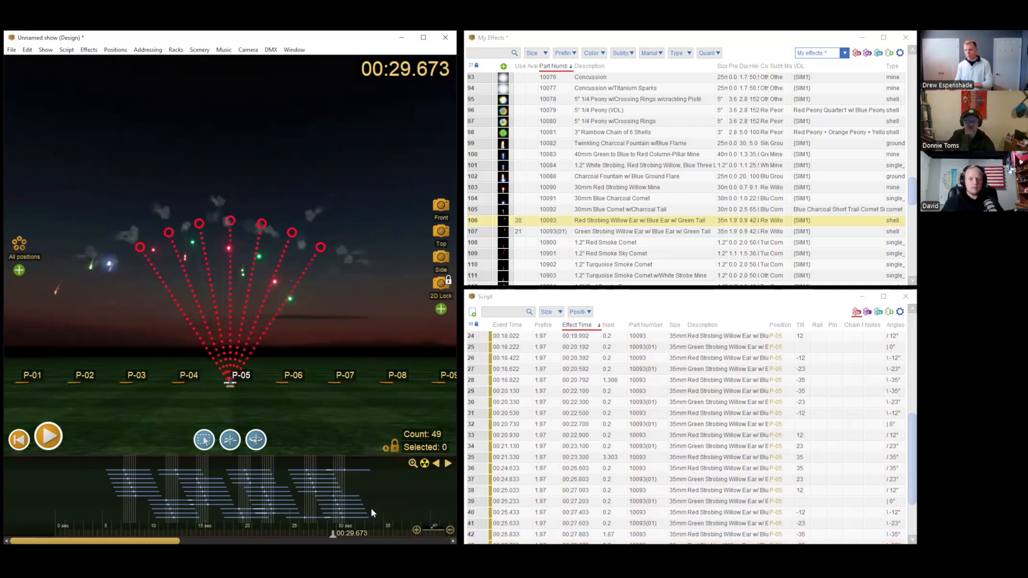
# Step: Select all 49 shells, spread them out evenly over a total duration of 10 seconds, and play back the result
pyautogui.hotkey('ctrl', 'a')
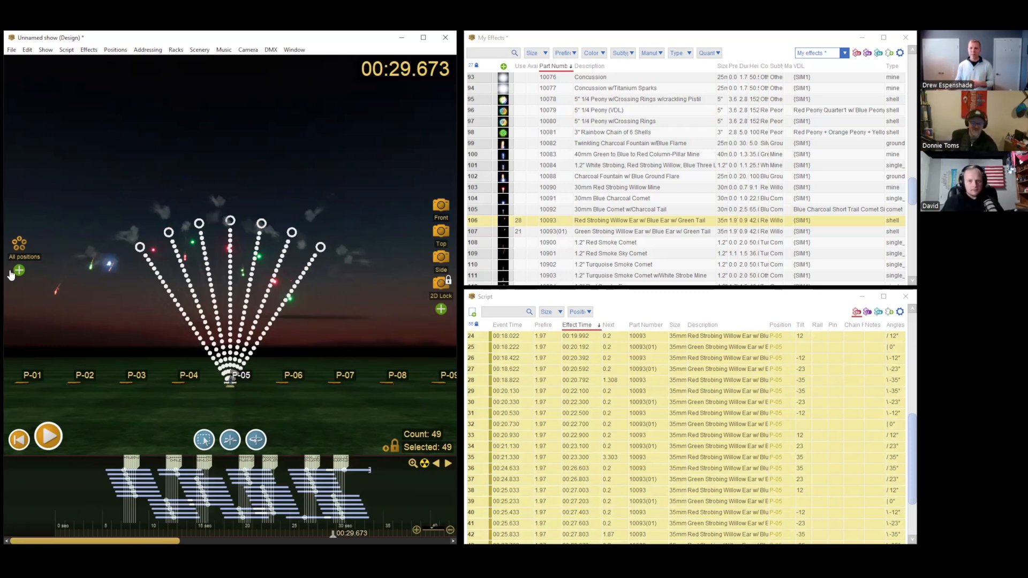
pyautogui.click(66, 49)
pyautogui.moveTo(74, 137)
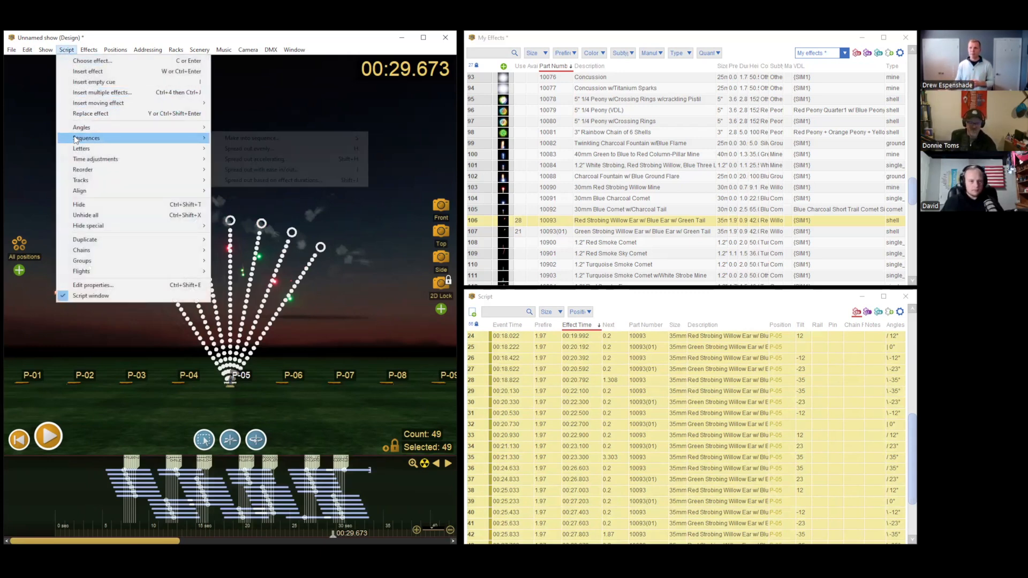
pyautogui.click(285, 152)
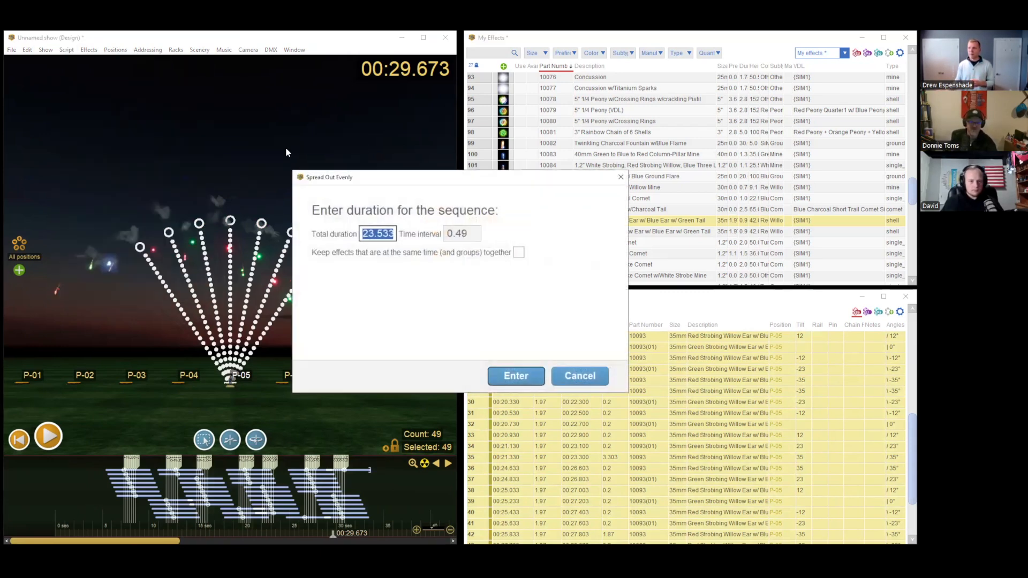
pyautogui.click(470, 232)
pyautogui.write('.2')
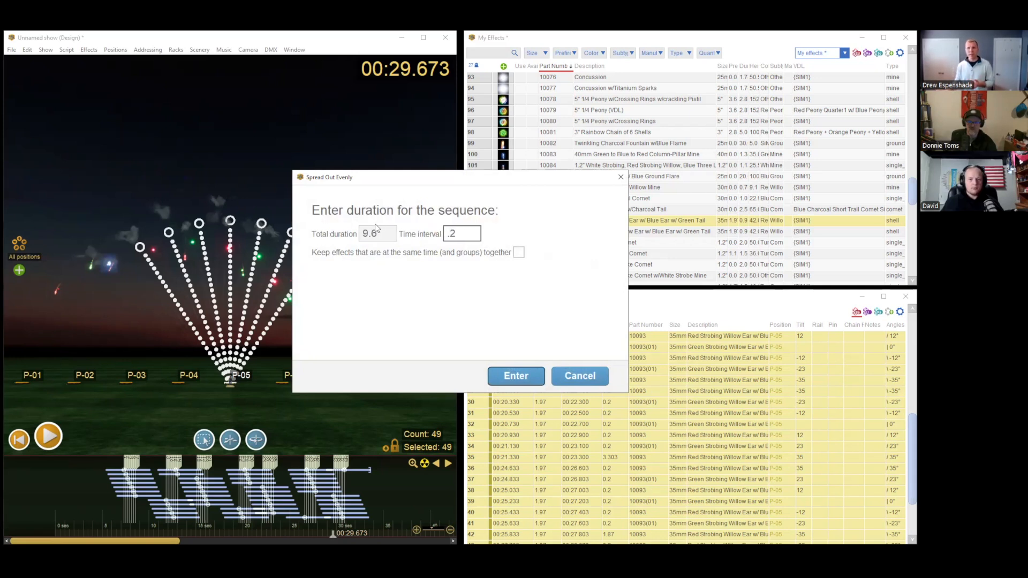
pyautogui.click(385, 234)
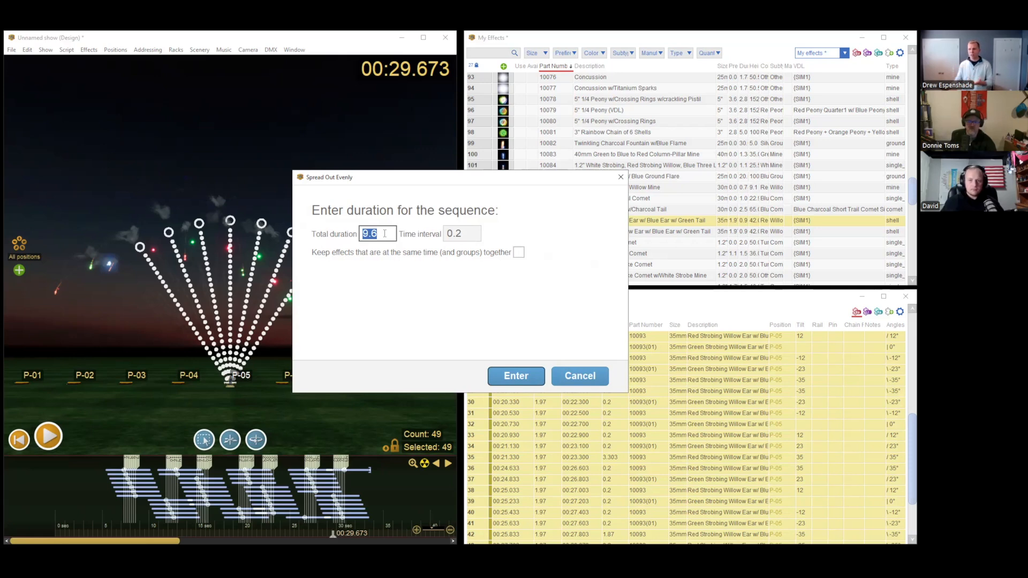
pyautogui.write('10')
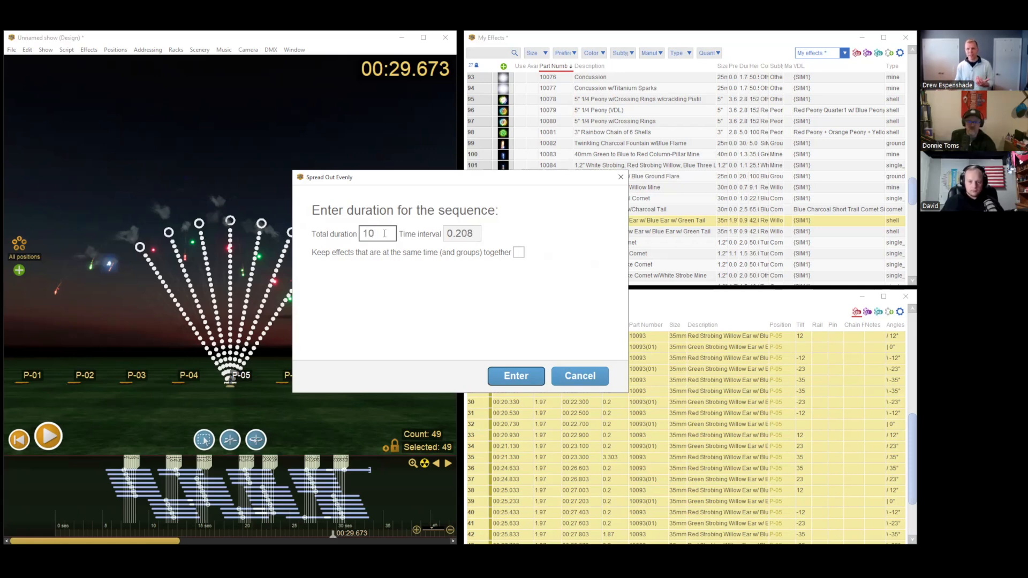
pyautogui.click(526, 379)
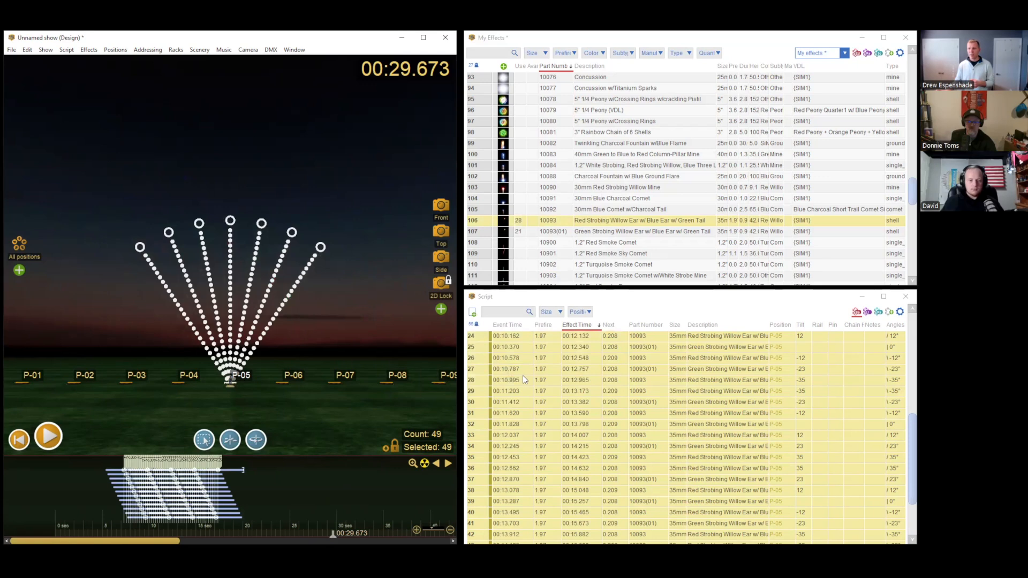
pyautogui.click(104, 492)
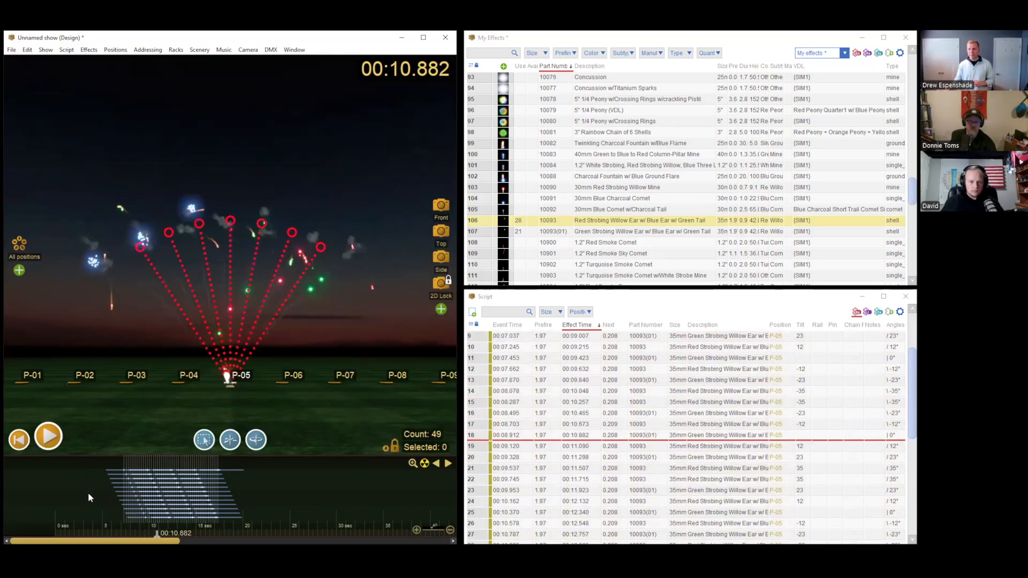
# Step: Select all 49 shells and combine them as a cake effect without exact simulation syntax
pyautogui.moveTo(88, 493); pyautogui.dragTo(243, 479)
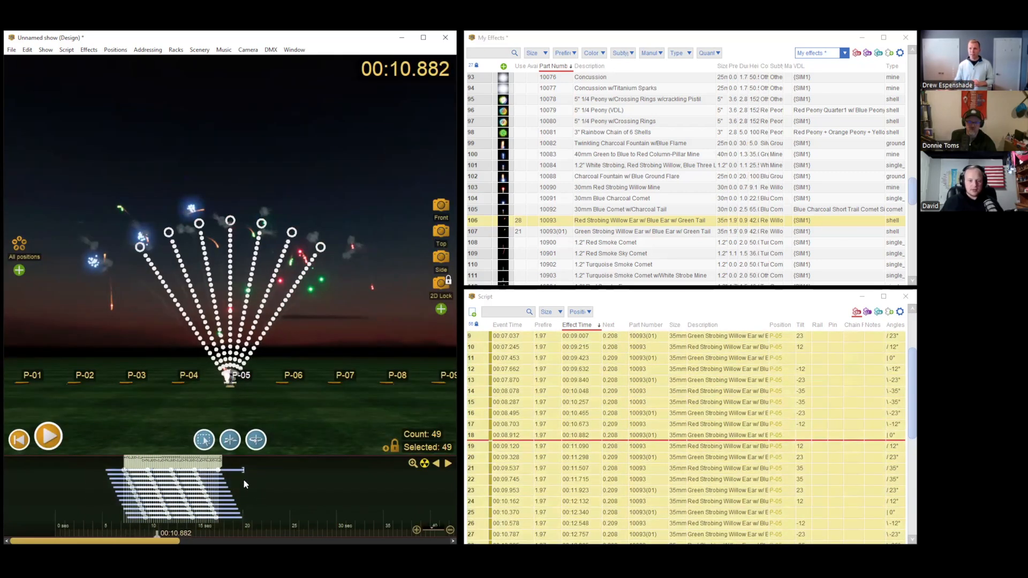
pyautogui.click(89, 50)
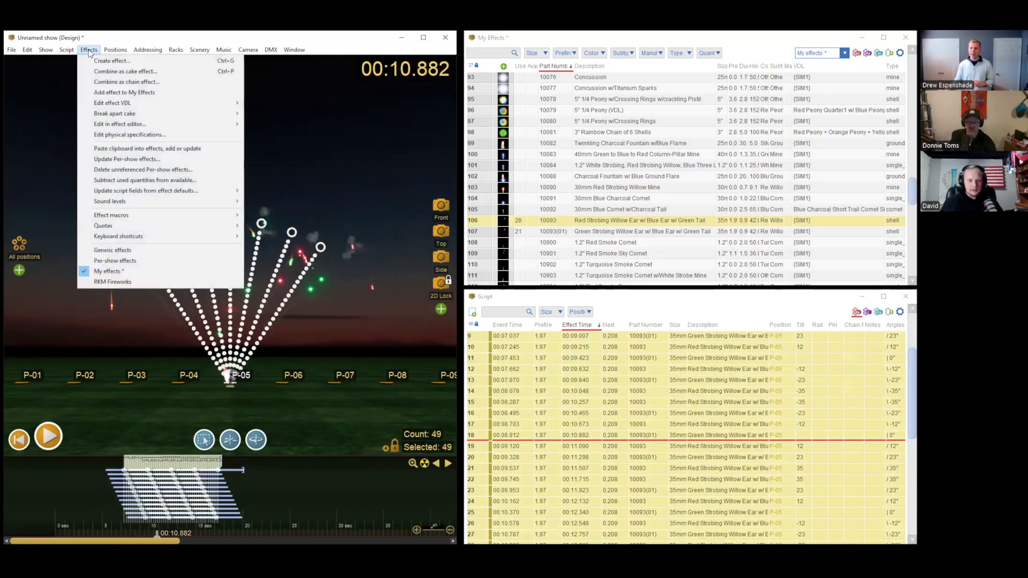
pyautogui.click(145, 71)
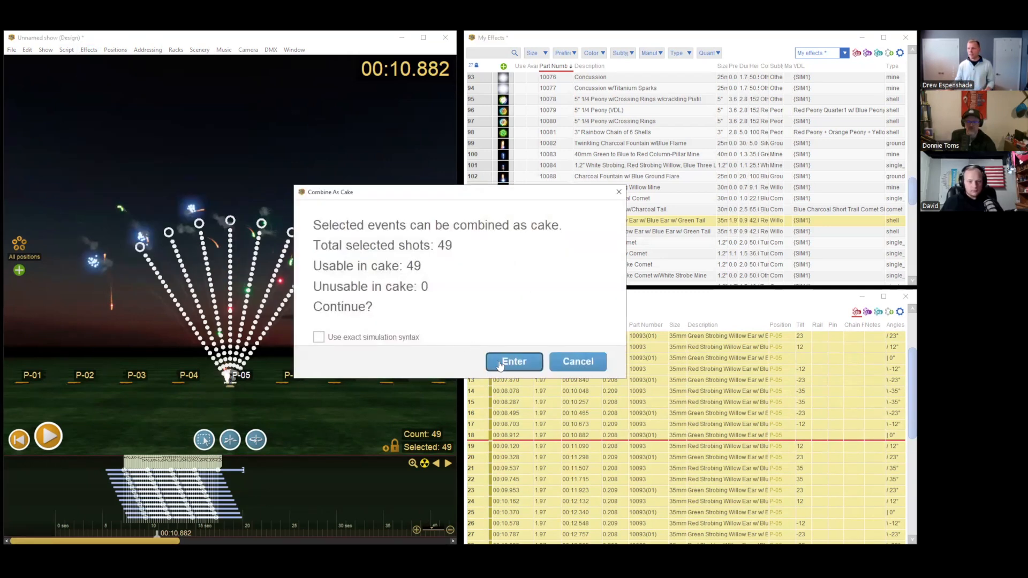
pyautogui.click(499, 364)
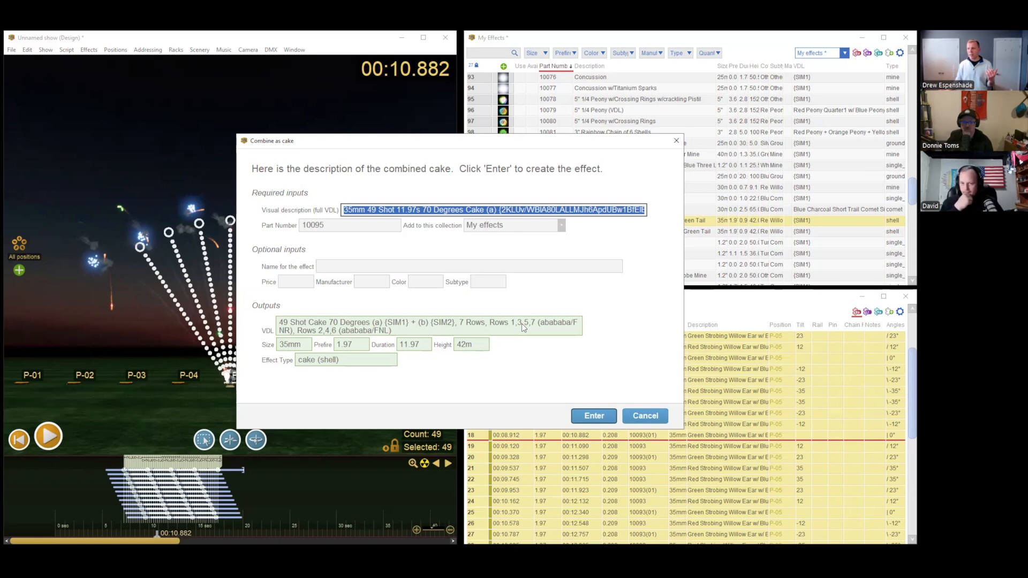
# Step: Set the combined cake's part number to A1234 and name the effect as the colleague's Sky Comet Cake
pyautogui.doubleClick(325, 225)
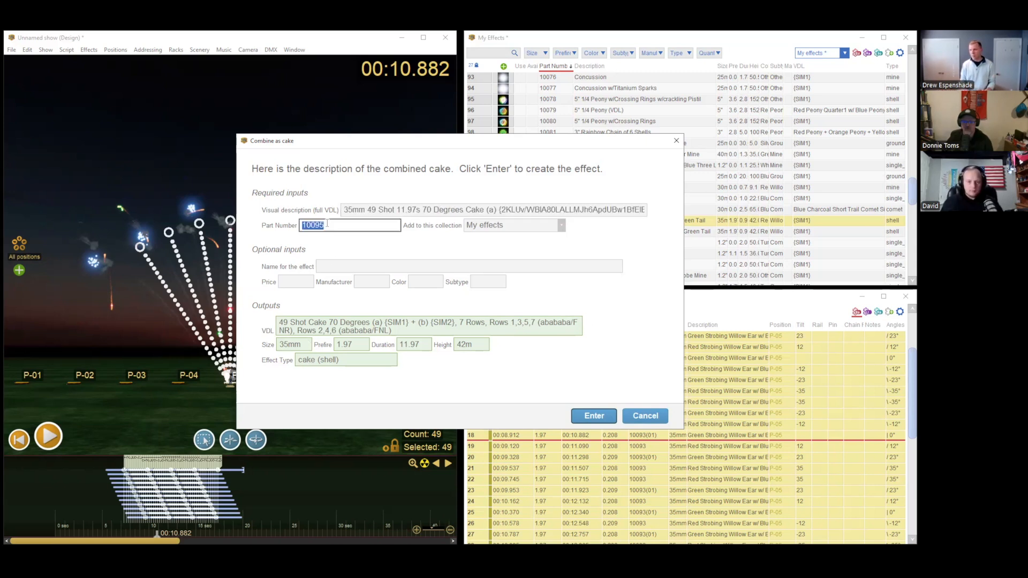
pyautogui.write('A1234')
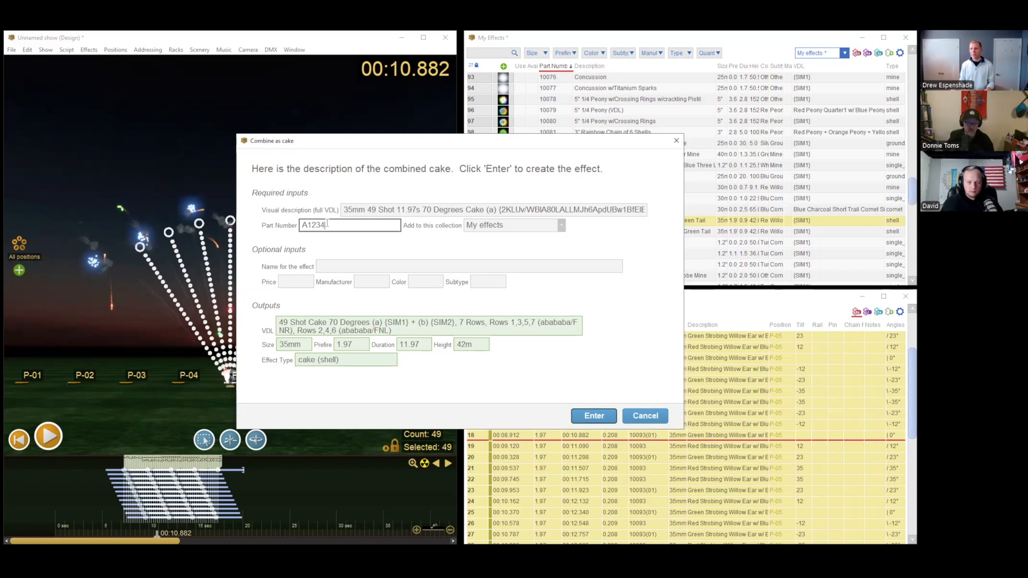
pyautogui.click(347, 262)
pyautogui.write('Da')
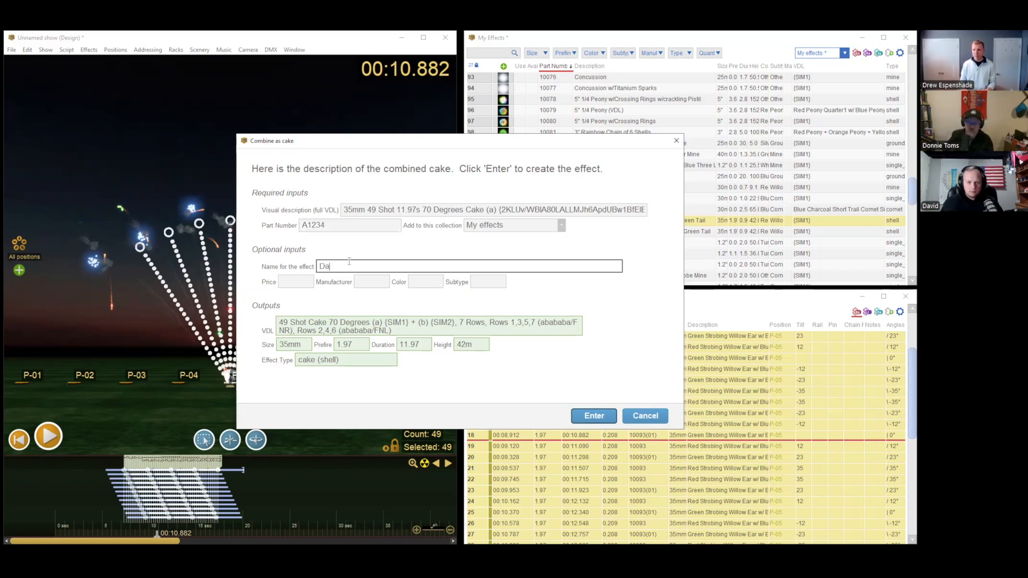
pyautogui.write("vid's Sky COmet")
pyautogui.press('BackSpace')
pyautogui.press('BackSpace')
pyautogui.press('BackSpace')
pyautogui.press('BackSpace')
pyautogui.press('BackSpace')
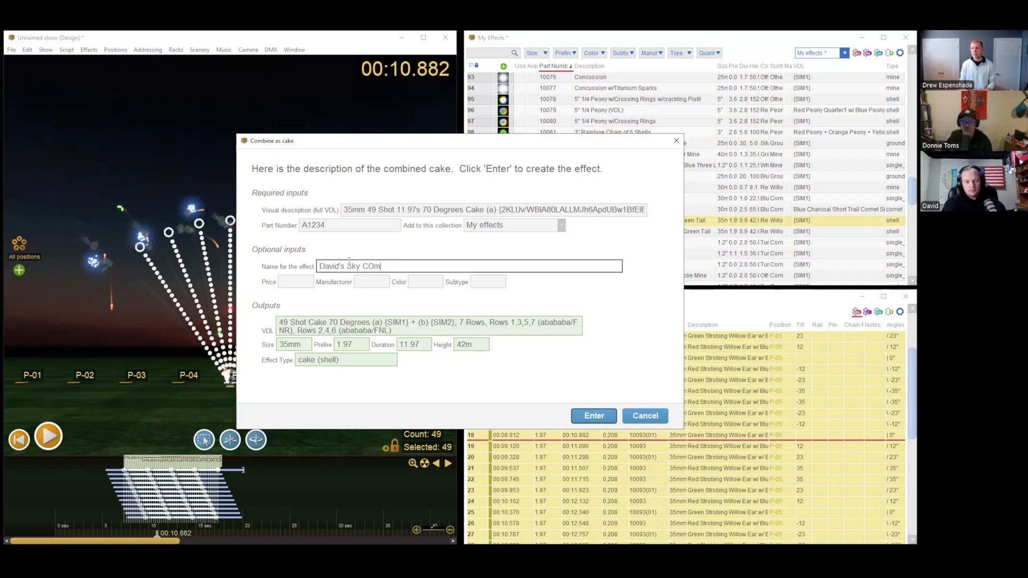
pyautogui.write('omet Cake')
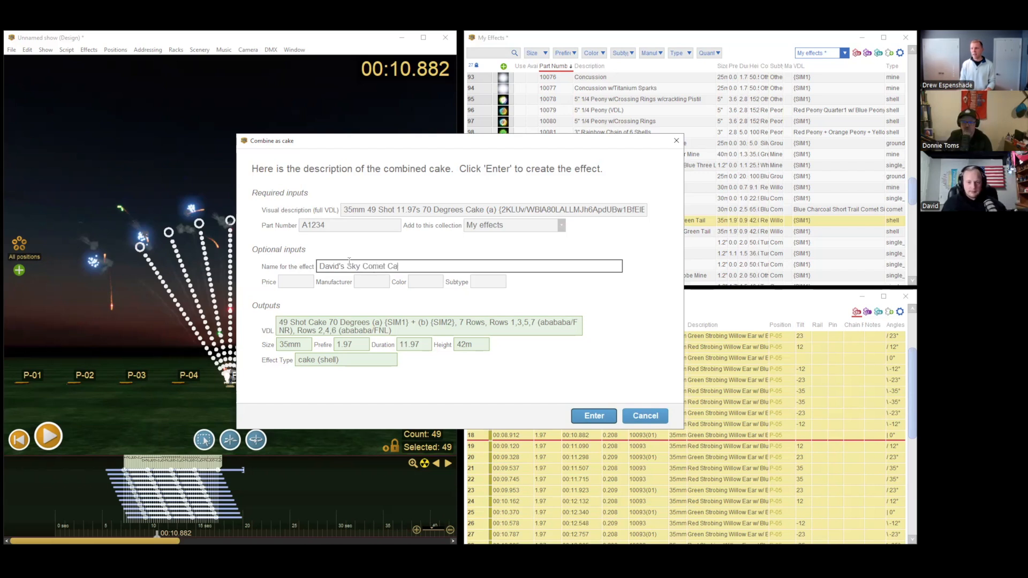
# Step: Enter the colleague's first name as the manufacturer and create the cake effect in My effects
pyautogui.click(379, 284)
pyautogui.write('David')
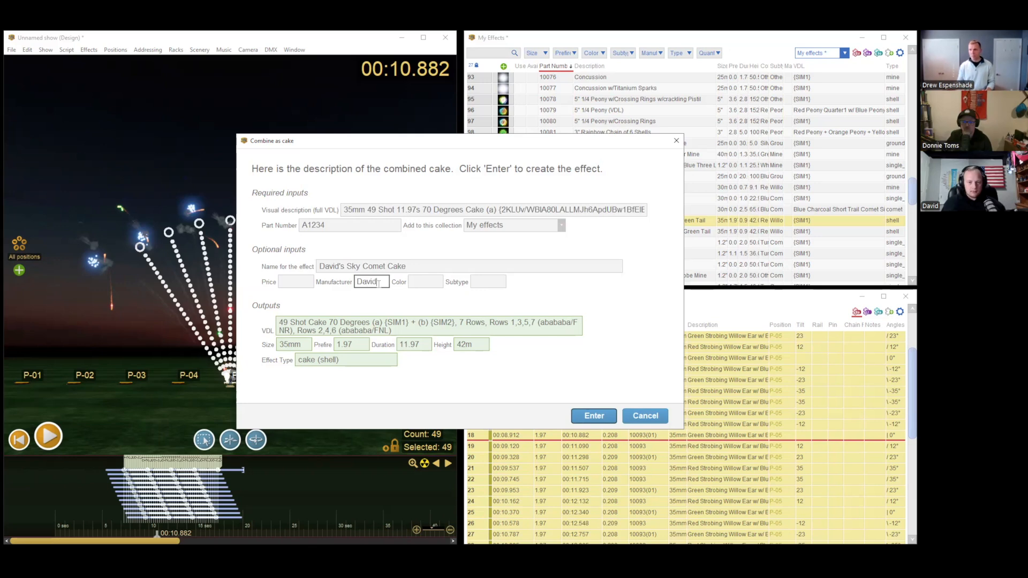
pyautogui.click(610, 419)
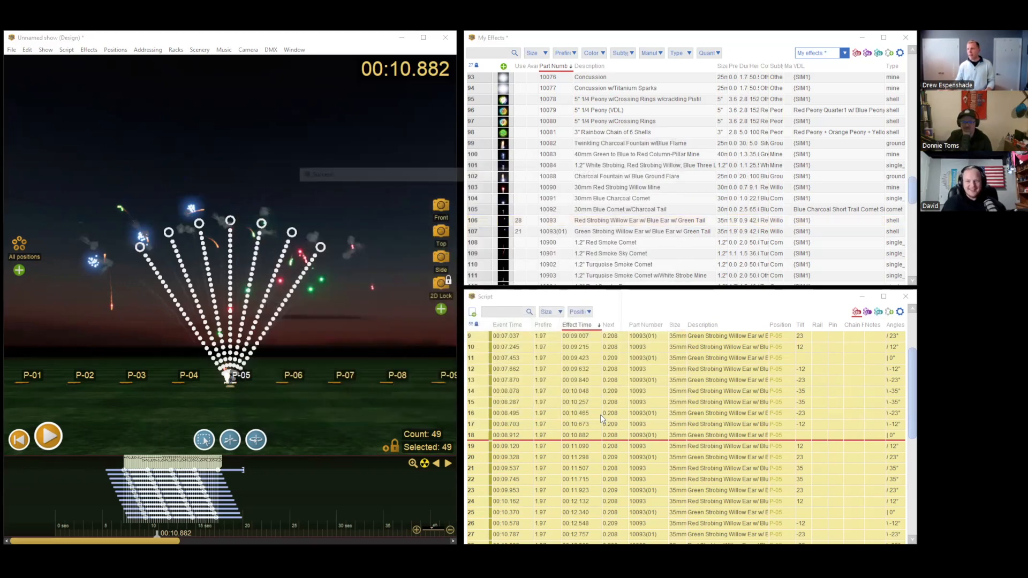
pyautogui.click(583, 380)
# Step: Locate the new A1234 cake in the effects list and delete all 49 individual shells from the show
pyautogui.moveTo(905, 191); pyautogui.dragTo(905, 239)
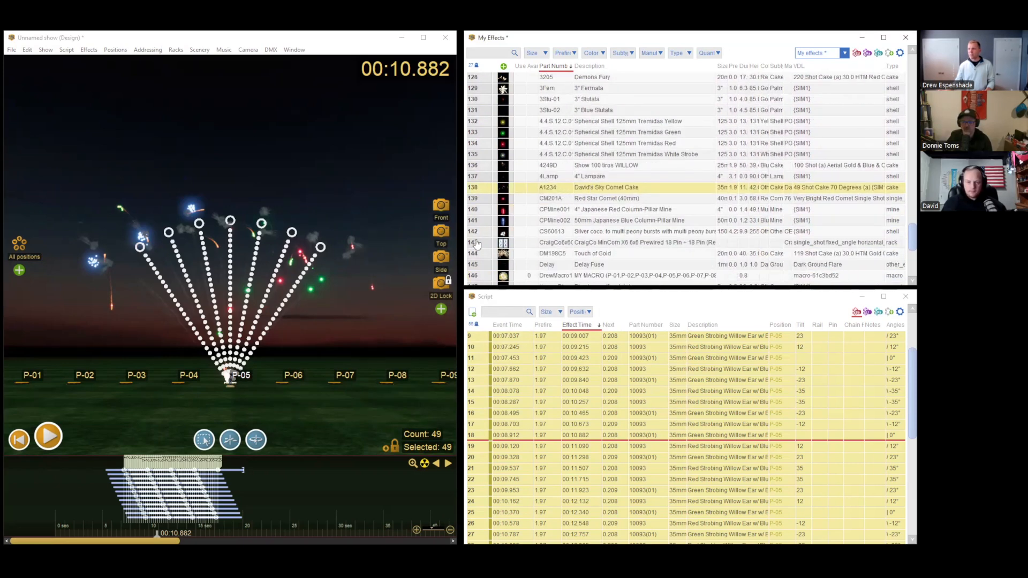
pyautogui.moveTo(278, 484); pyautogui.dragTo(74, 489)
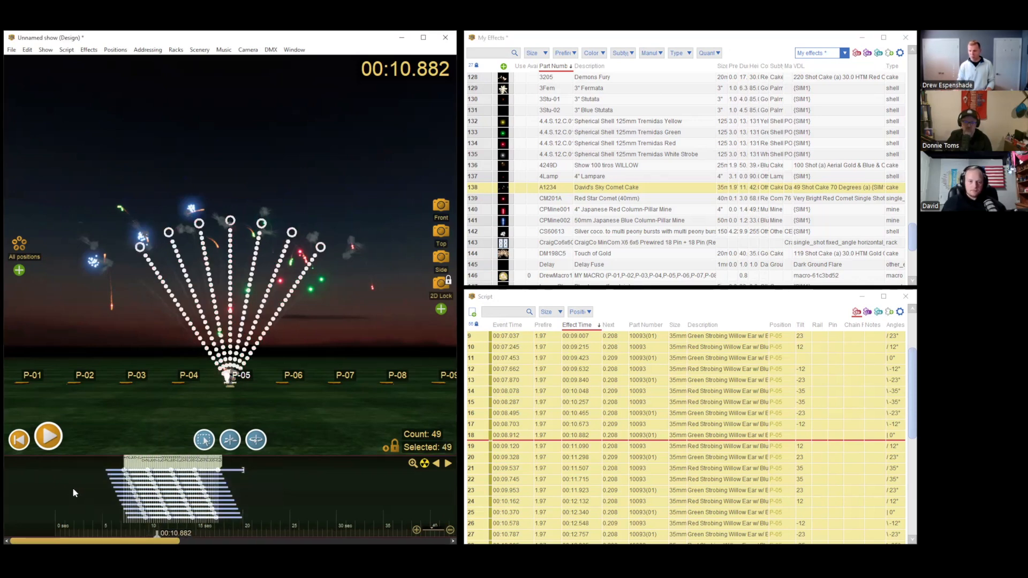
pyautogui.press('Delete')
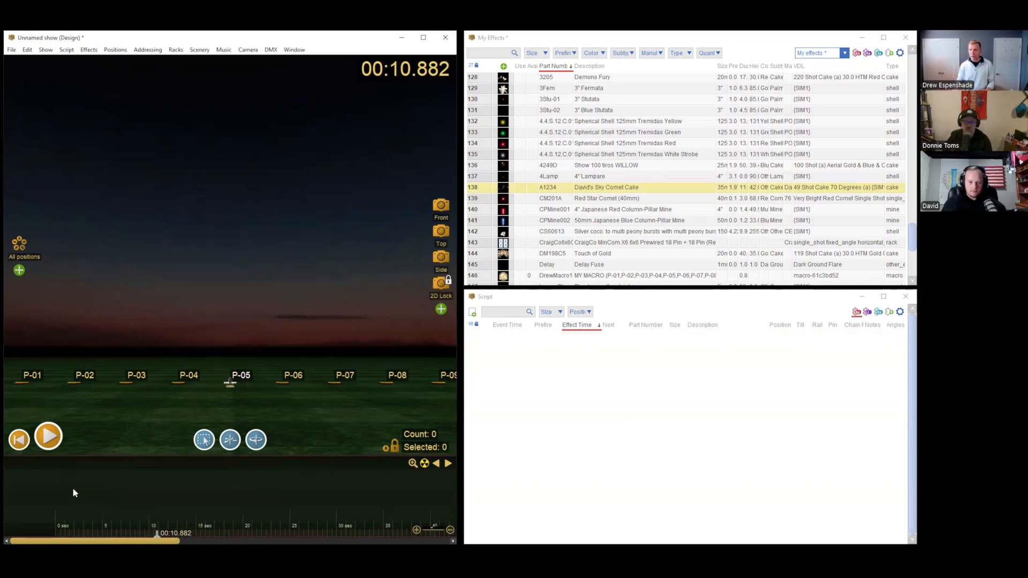
# Step: Insert the A1234 Sky Comet Cake at position P-05 at 10.882 seconds and play it back
pyautogui.doubleClick(504, 188)
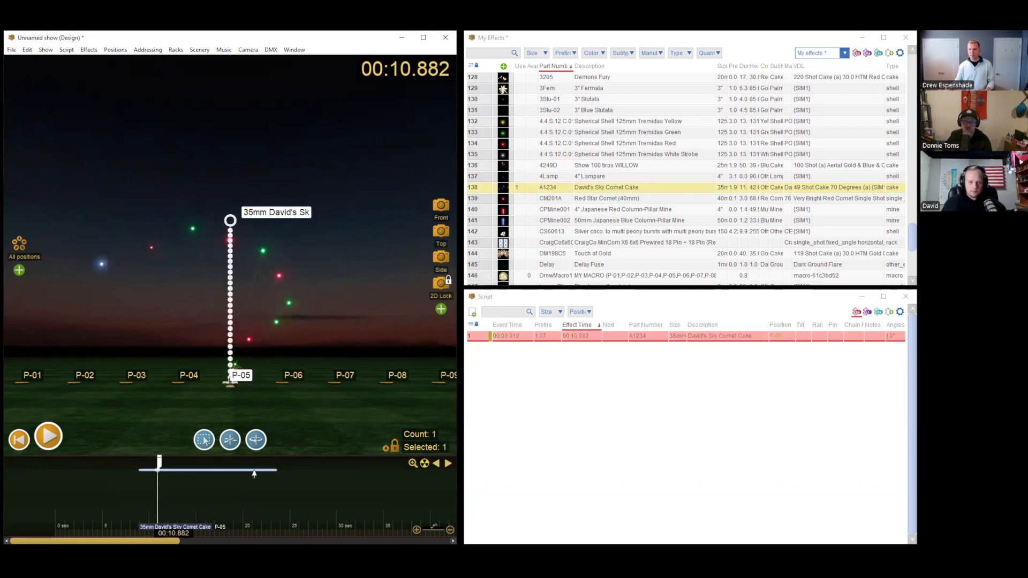
pyautogui.press('Escape')
pyautogui.click(136, 486)
pyautogui.press('space')
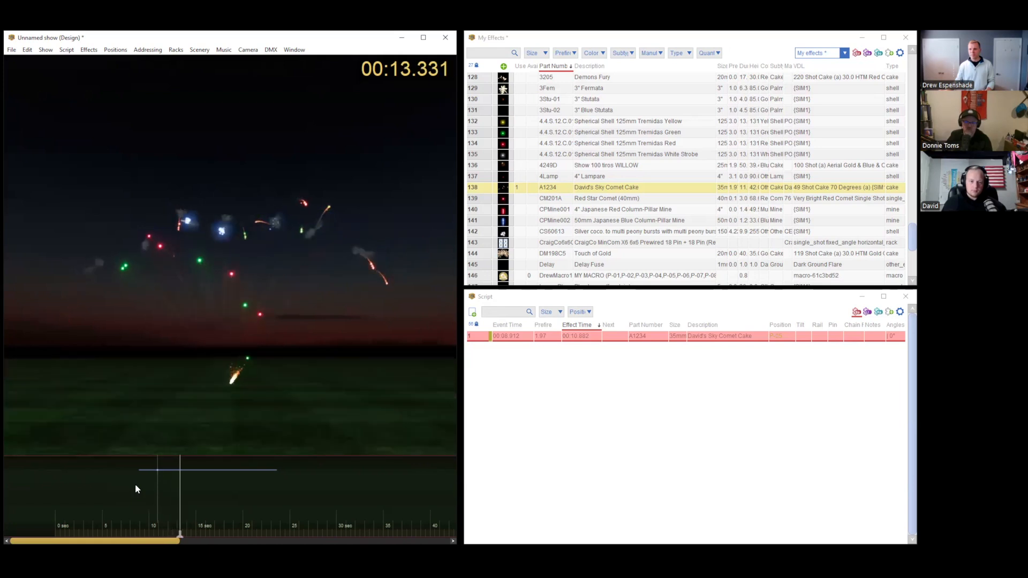
pyautogui.press('space')
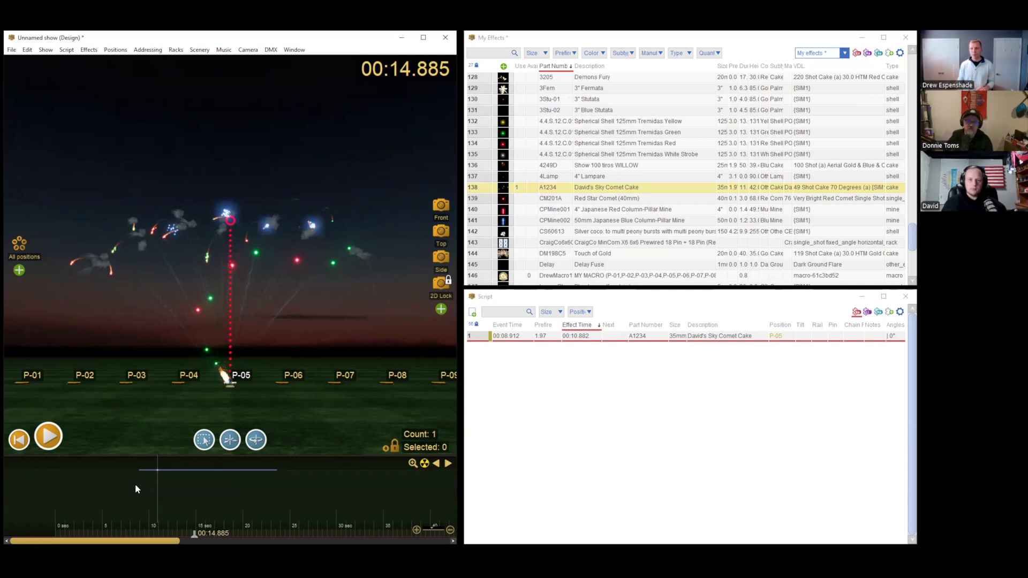
# Step: Replay the cake from about 10.5 seconds and pause it at about 15.8 seconds
pyautogui.click(153, 488)
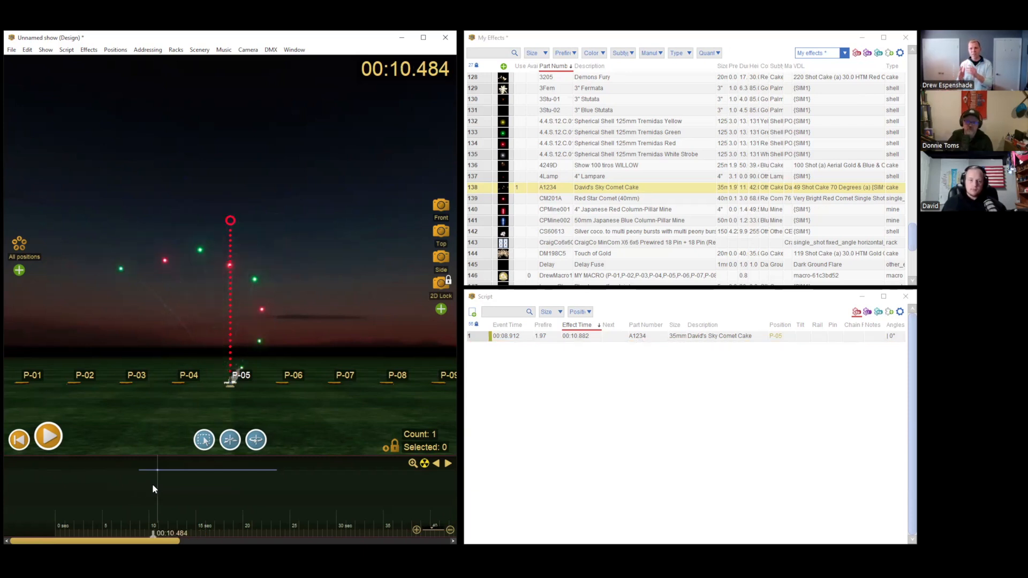
pyautogui.press('space')
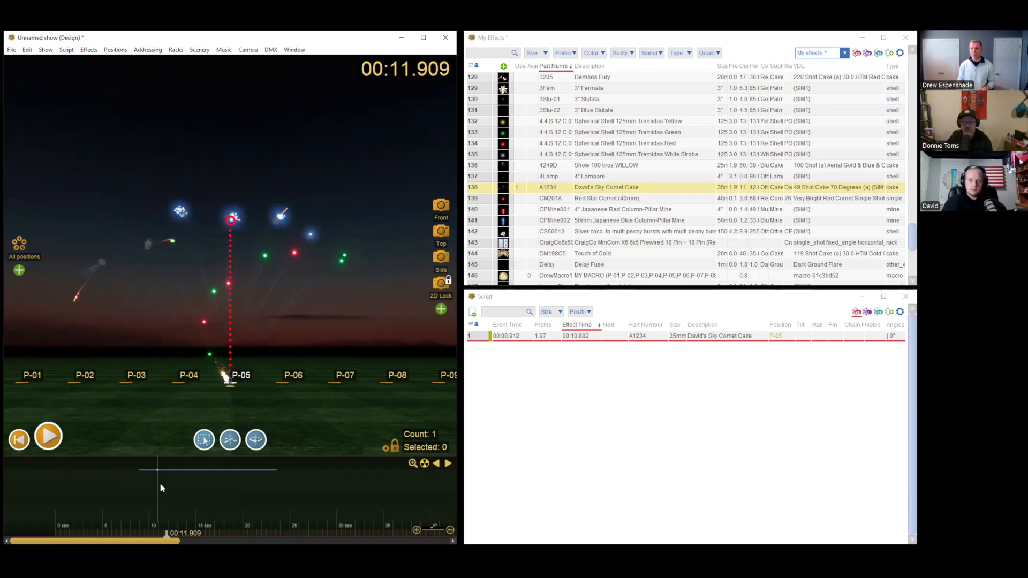
pyautogui.press('space')
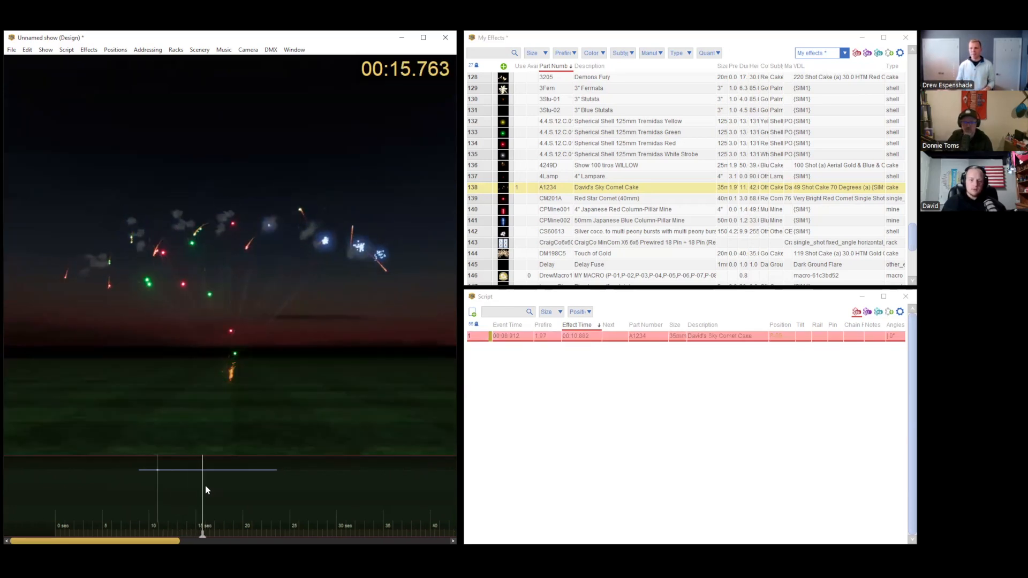
pyautogui.press('space')
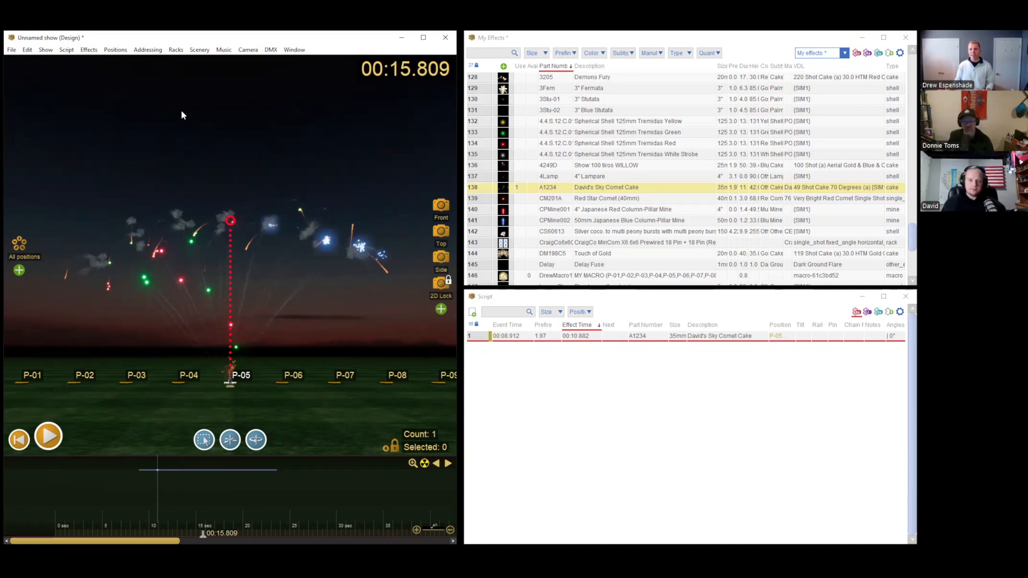
# Step: Select the A1234 cake in the show and break it apart into its individual shots
pyautogui.click(230, 220)
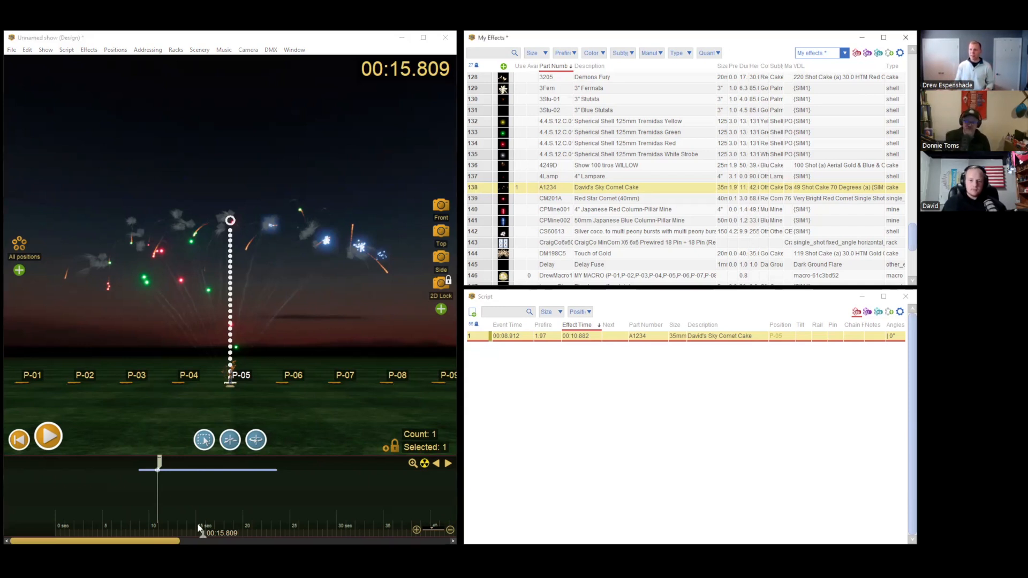
pyautogui.click(205, 525)
pyautogui.click(475, 192)
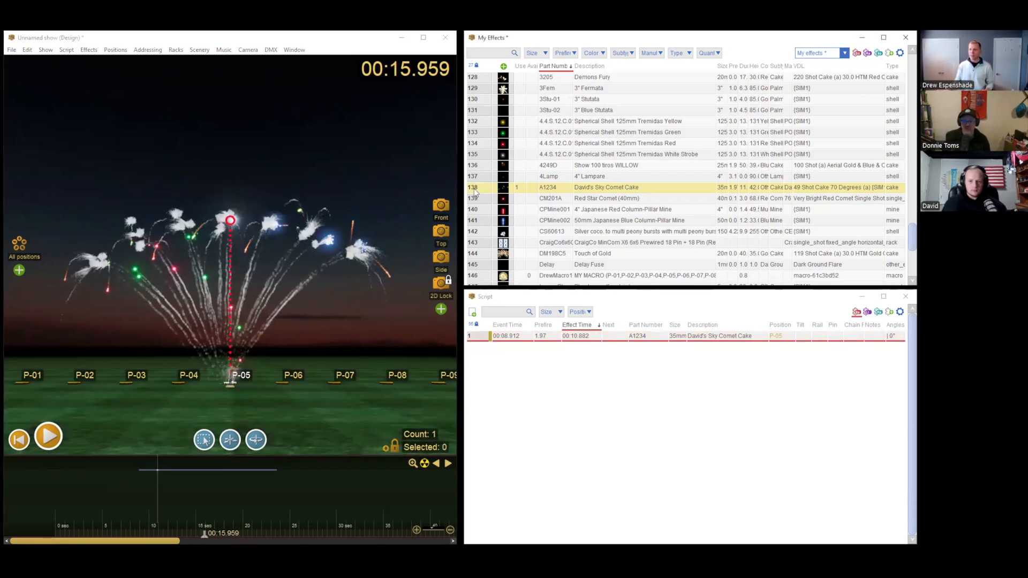
pyautogui.click(192, 470)
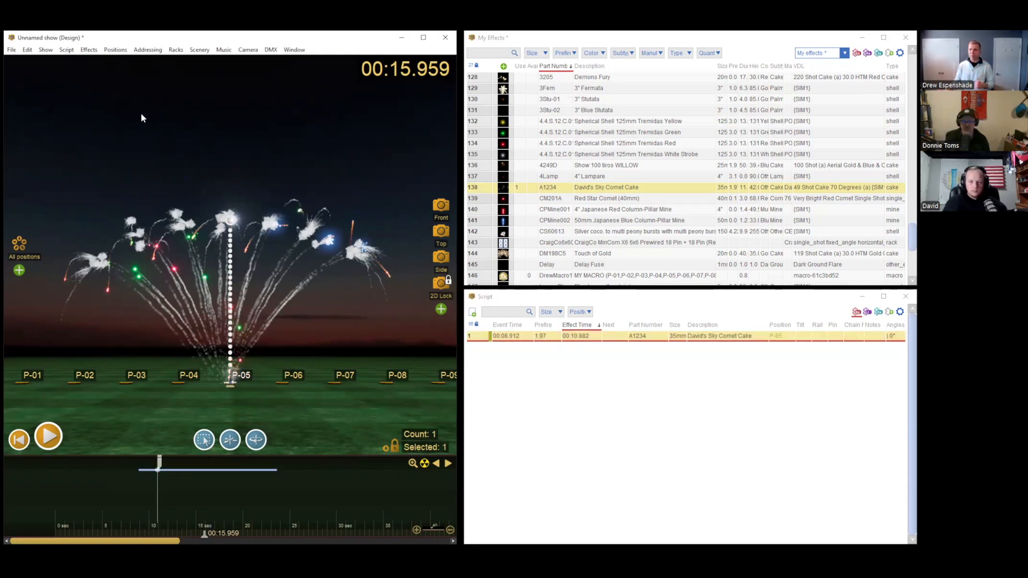
pyautogui.click(84, 49)
pyautogui.moveTo(114, 116)
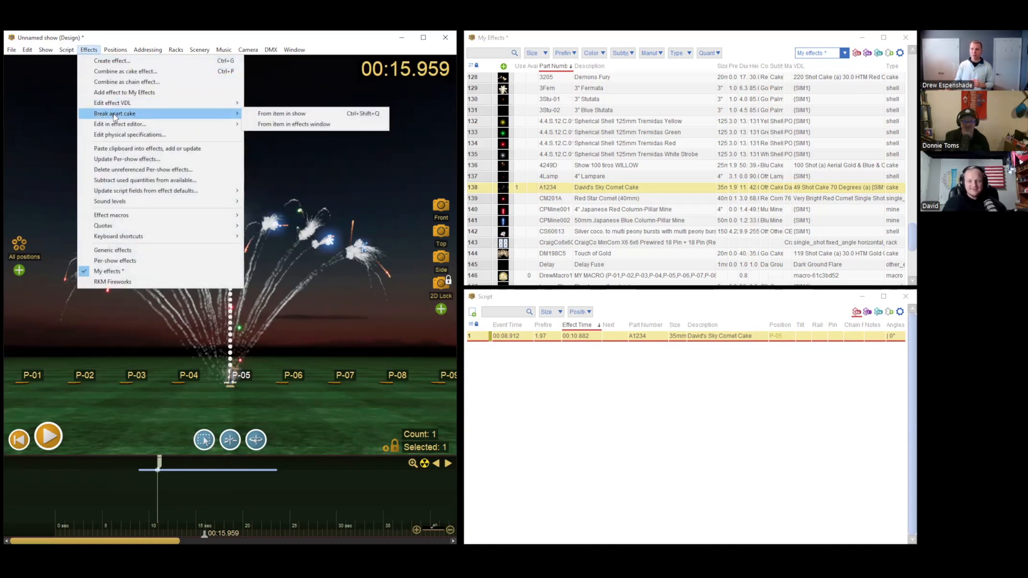
pyautogui.click(314, 112)
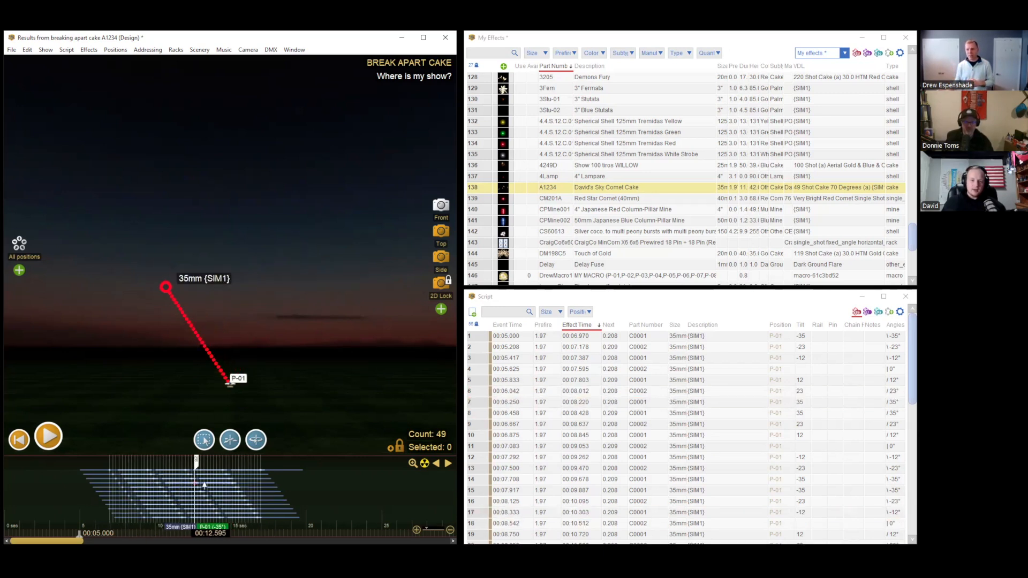
# Step: Reduce the timeline display to dots without duration bars and move the playhead to about 10.6 seconds
pyautogui.click(424, 464)
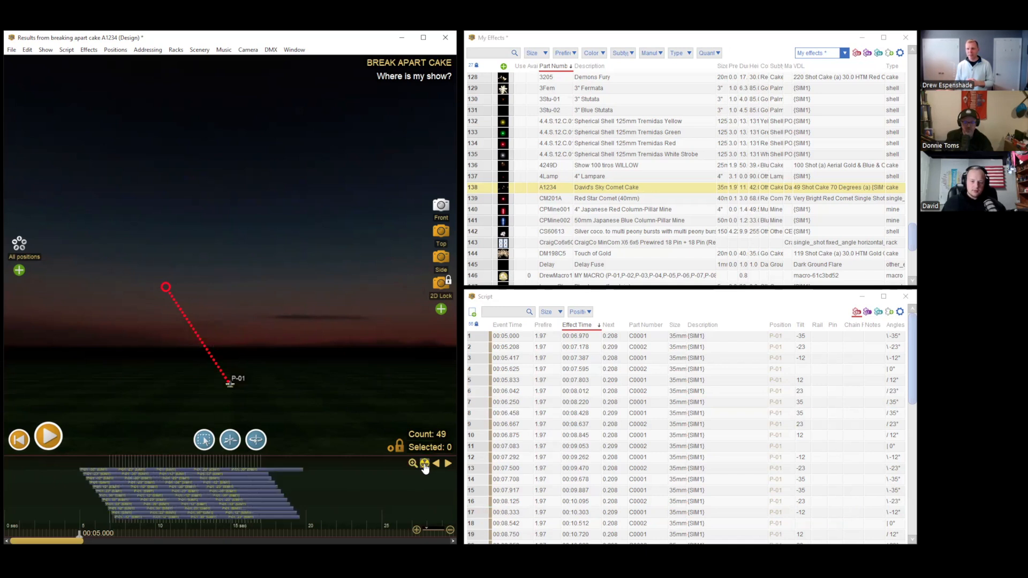
pyautogui.click(424, 464)
pyautogui.click(162, 512)
pyautogui.scroll(2, 163, 512)
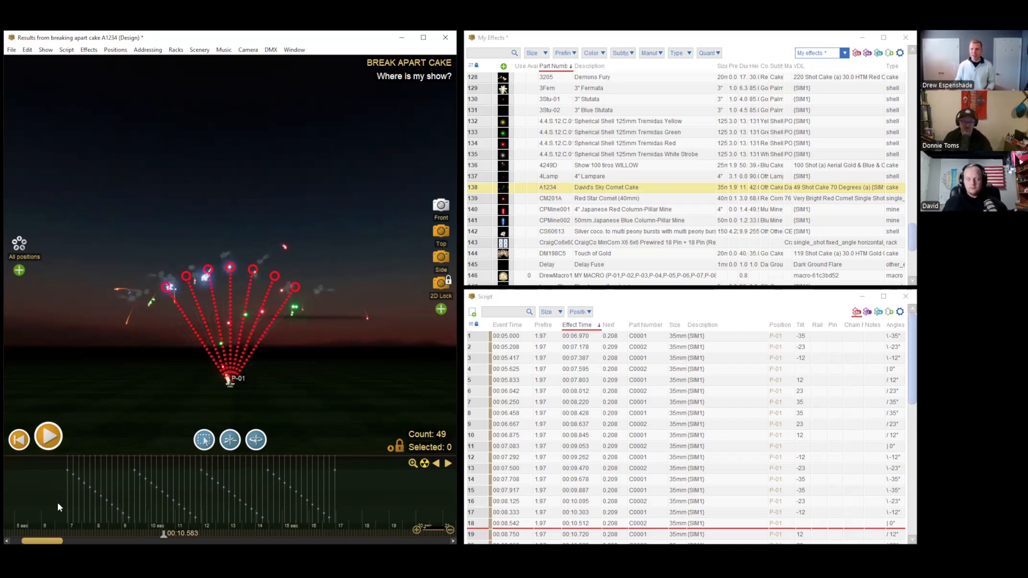
# Step: Select the seven shots of the first sweep and combine them as a group
pyautogui.moveTo(60, 502); pyautogui.dragTo(101, 506)
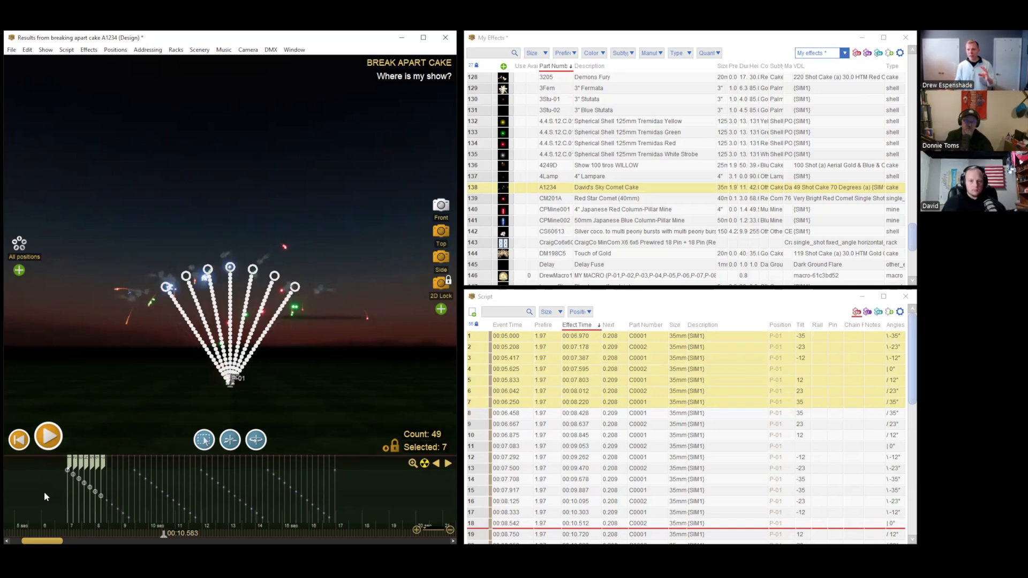
pyautogui.click(72, 51)
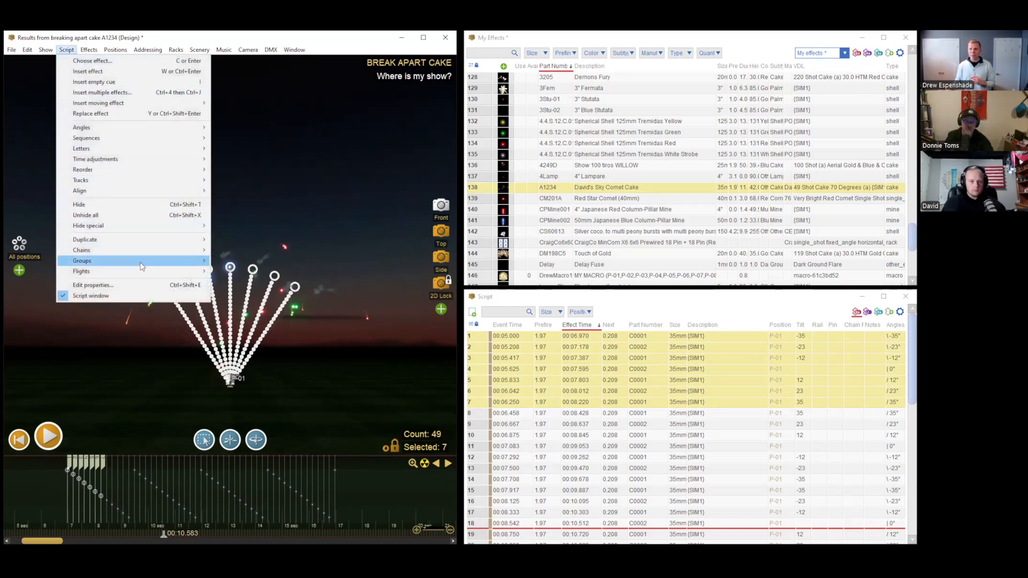
pyautogui.moveTo(144, 262)
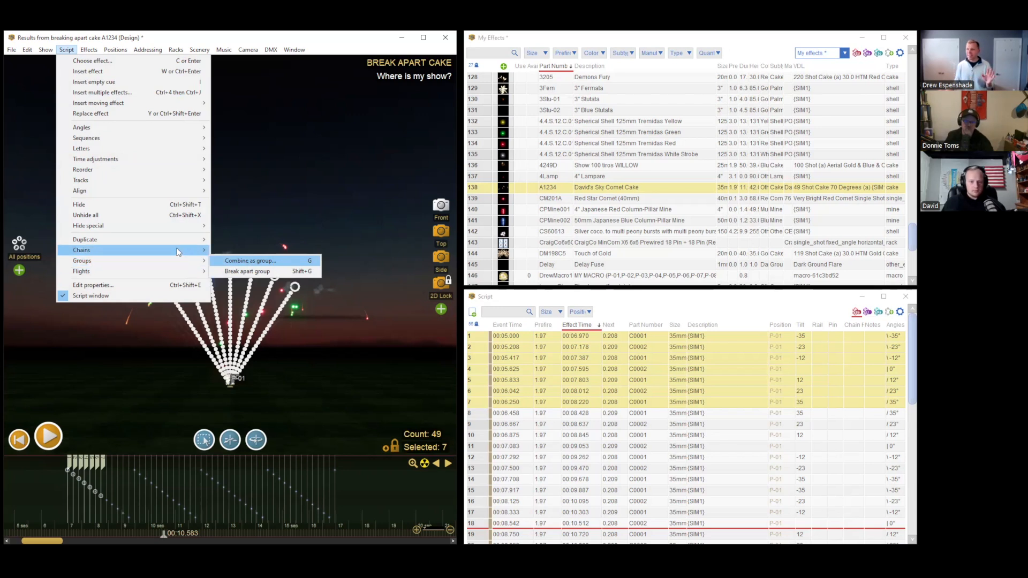
pyautogui.moveTo(178, 252)
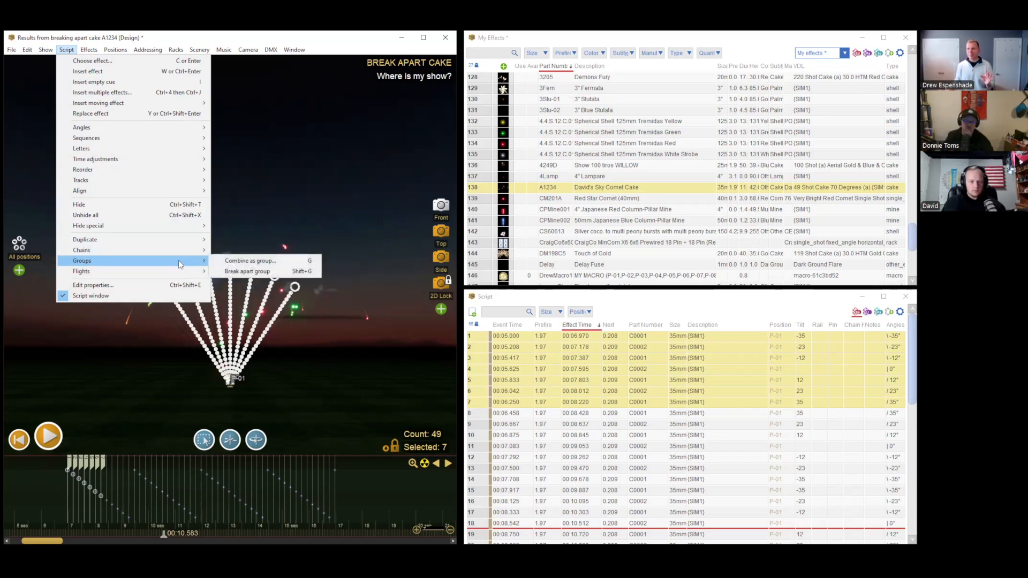
pyautogui.click(257, 261)
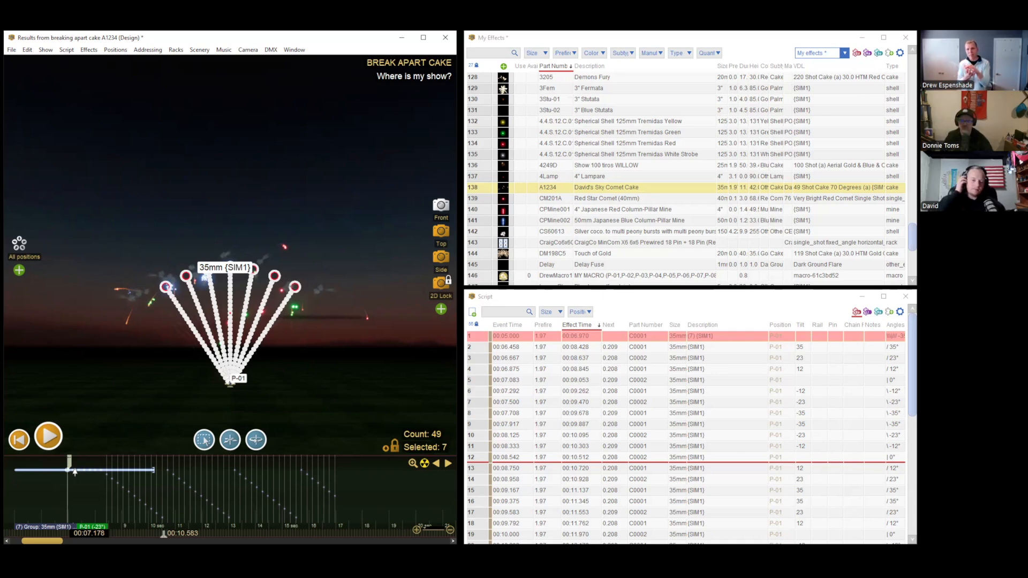
# Step: Select the seven shots of the second sweep and combine them as a group
pyautogui.click(95, 489)
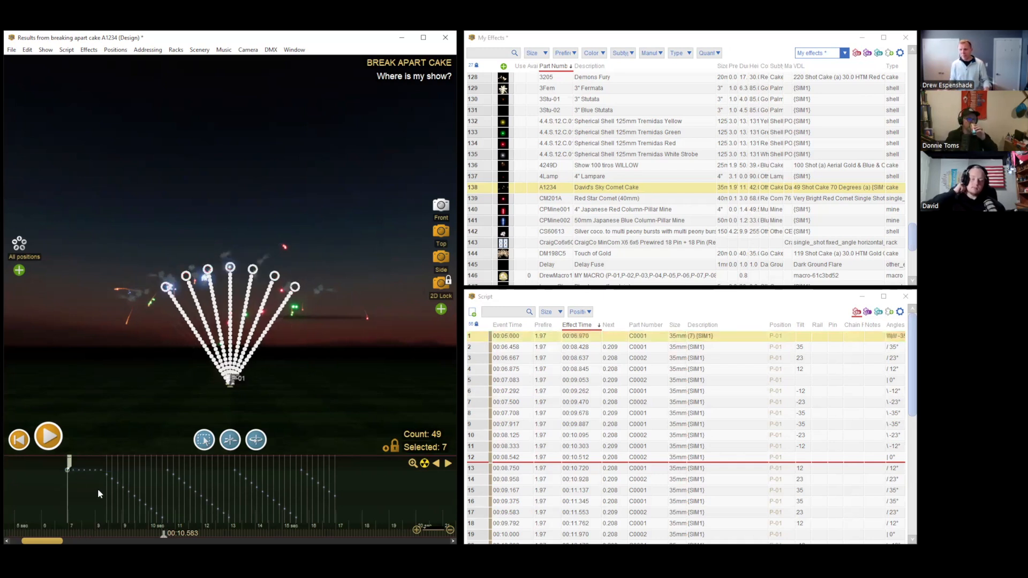
pyautogui.moveTo(104, 487); pyautogui.dragTo(142, 498)
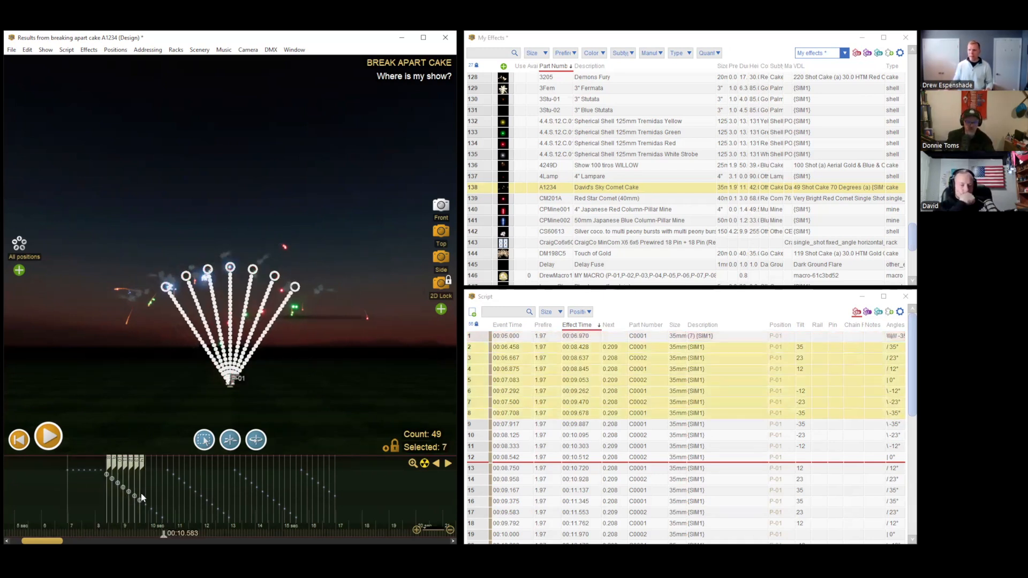
pyautogui.click(66, 50)
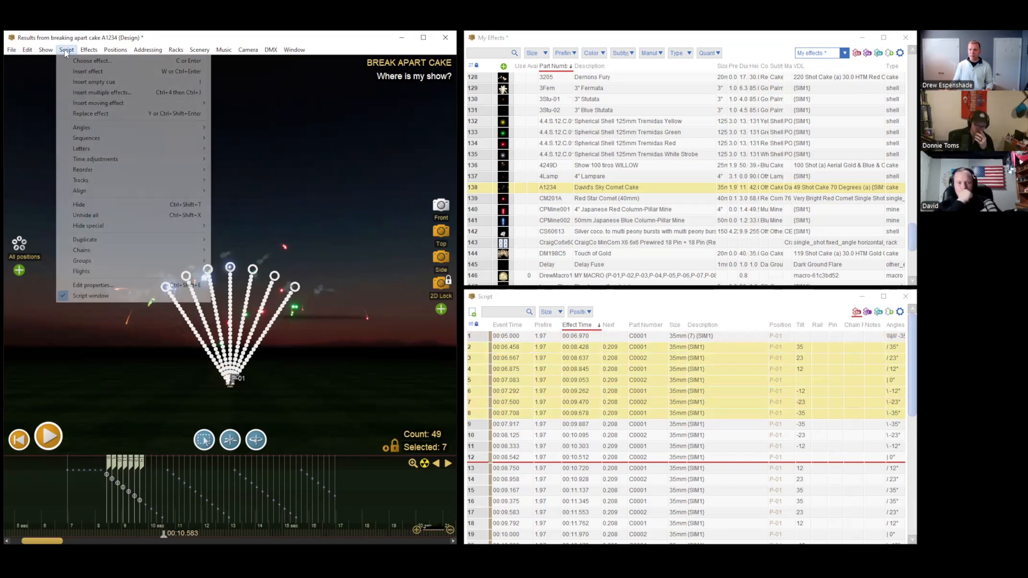
pyautogui.moveTo(150, 261)
pyautogui.click(233, 263)
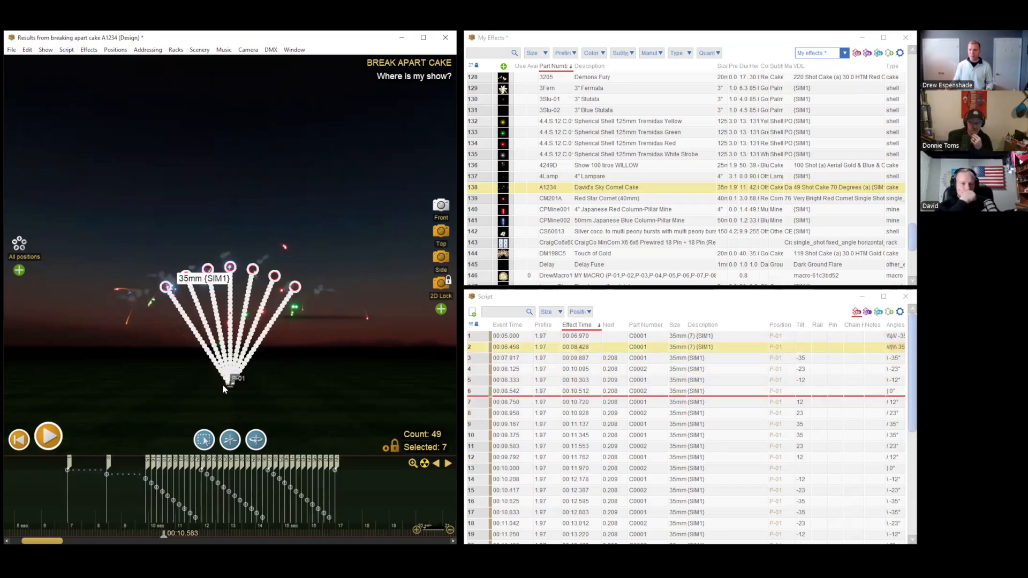
# Step: Play back the two grouped sweeps from the start of the first one and scrub through them
pyautogui.click(65, 485)
pyautogui.press('space')
pyautogui.moveTo(117, 533)
pyautogui.mouseDown()
pyautogui.moveTo(24, 532)
pyautogui.moveTo(118, 527)
pyautogui.mouseUp()
# Step: Select the 35 ungrouped shots that follow the two grouped sweeps on the timeline and delete them
pyautogui.scroll(-2, 115, 518)
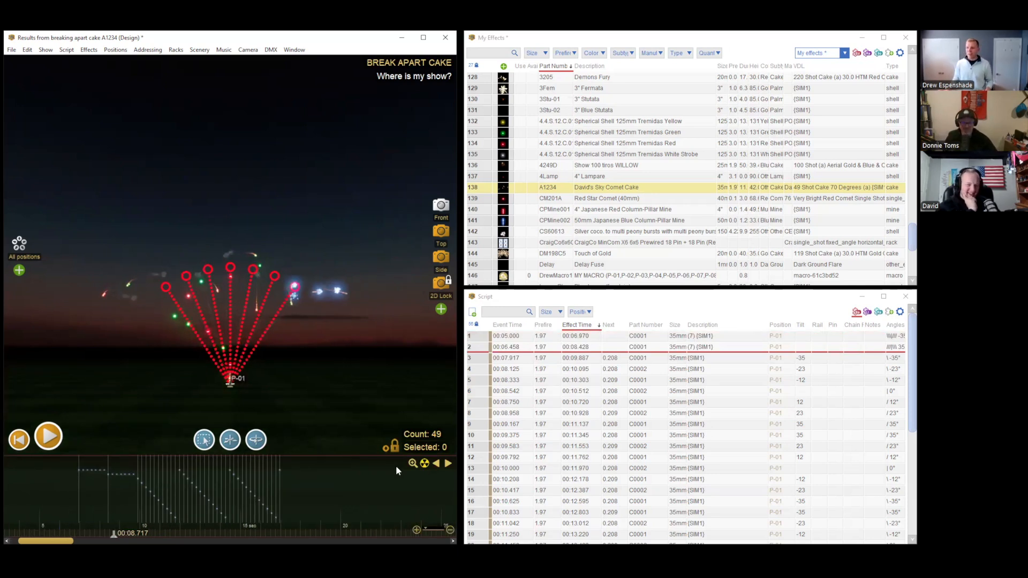
pyautogui.moveTo(319, 514); pyautogui.dragTo(136, 488)
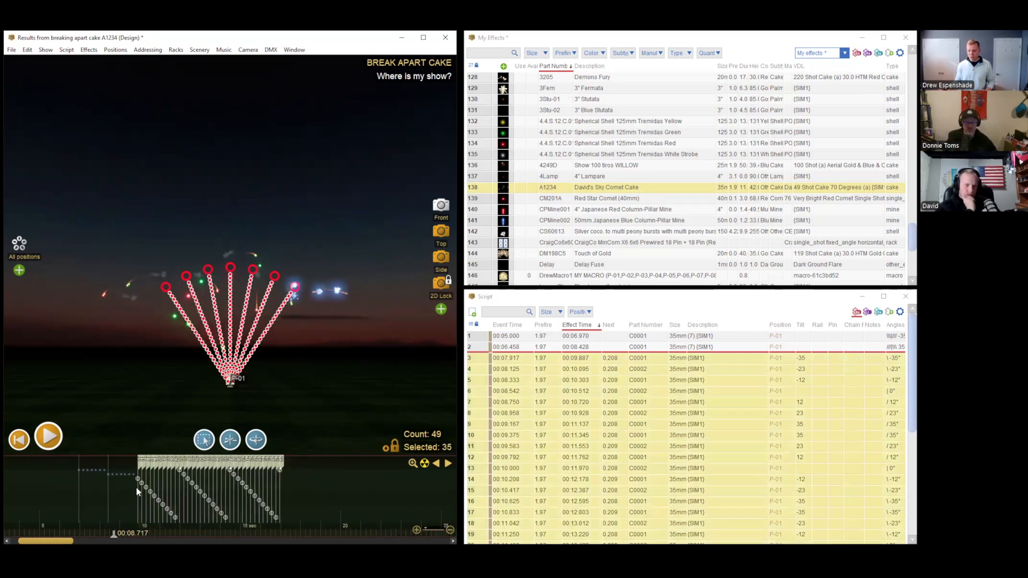
pyautogui.press('Delete')
# Step: Copy the two grouped sweeps and paste them at about 10.6 seconds, undoing the surplus duplicate paste
pyautogui.moveTo(49, 495); pyautogui.dragTo(135, 490)
pyautogui.click(144, 489)
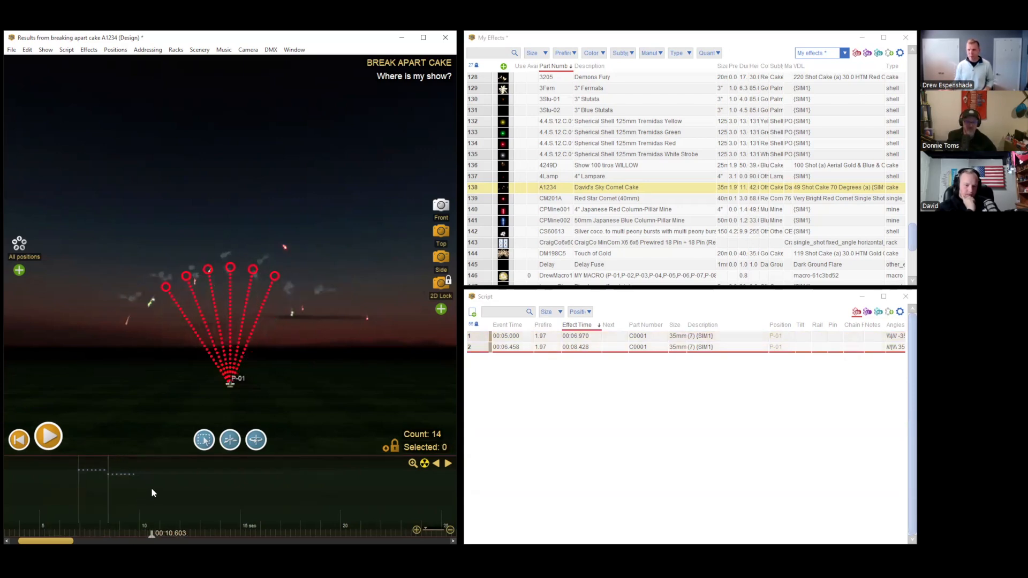
pyautogui.hotkey('ctrl', 'v')
pyautogui.hotkey('ctrl', 'v')
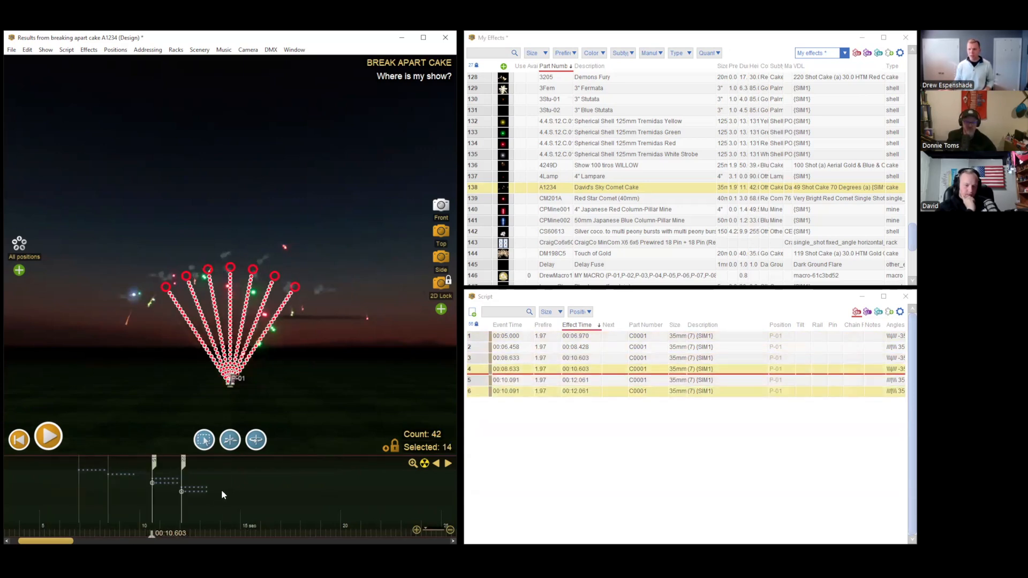
pyautogui.hotkey('ctrl', 'z')
# Step: Paste the pair of sweeps again at about 13.8 and 17.6 seconds and delete the surplus last sweep to leave seven groups
pyautogui.click(218, 489)
pyautogui.hotkey('ctrl', 'v')
pyautogui.click(293, 497)
pyautogui.hotkey('ctrl', 'v')
pyautogui.click(333, 500)
pyautogui.press('Delete')
# Step: Select all seven grouped sweeps and spread them out evenly with a time interval of 3 seconds
pyautogui.moveTo(358, 497); pyautogui.dragTo(56, 494)
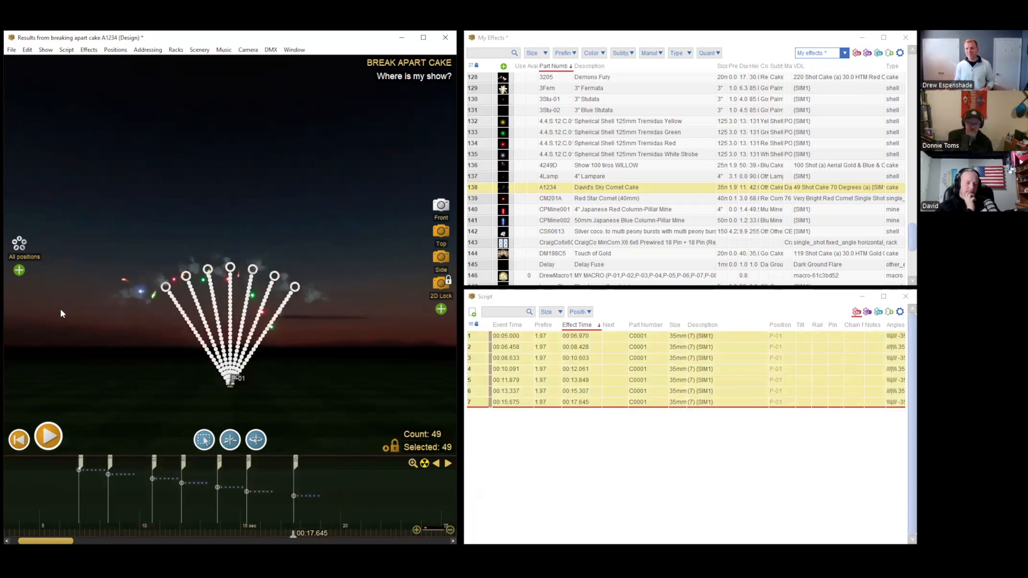
pyautogui.click(66, 49)
pyautogui.moveTo(124, 138)
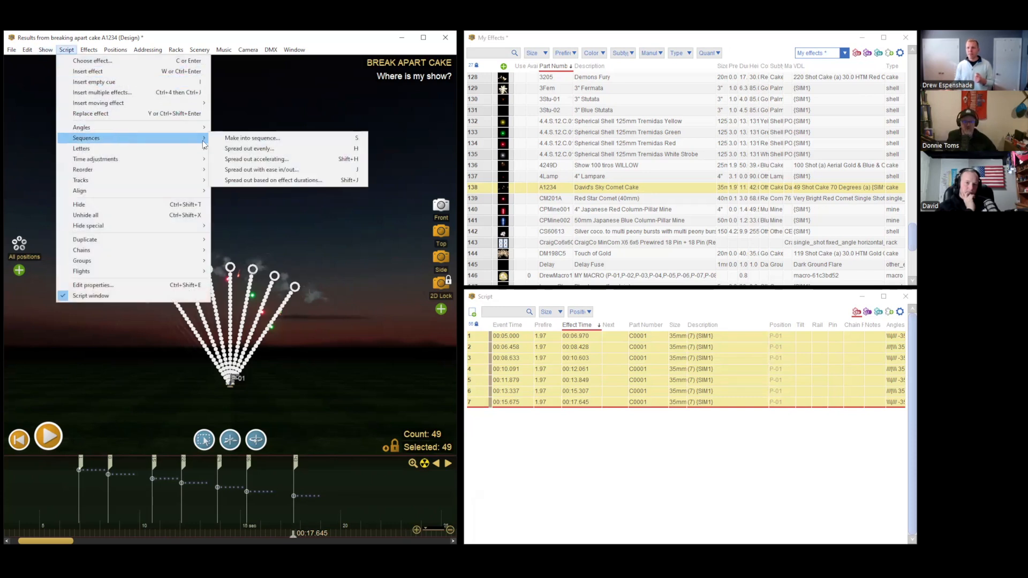
pyautogui.click(243, 149)
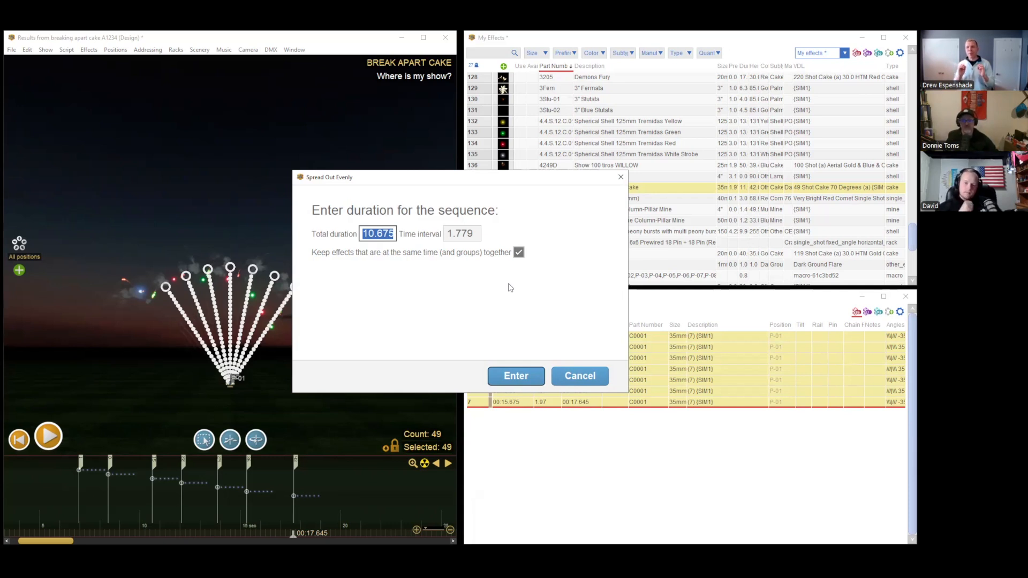
pyautogui.click(480, 234)
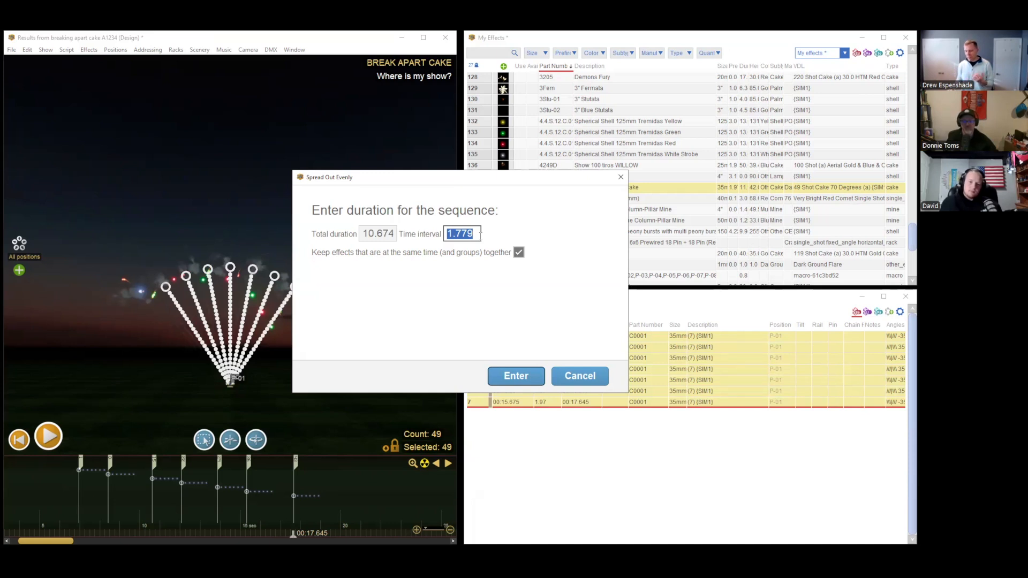
pyautogui.write('3')
pyautogui.press('Return')
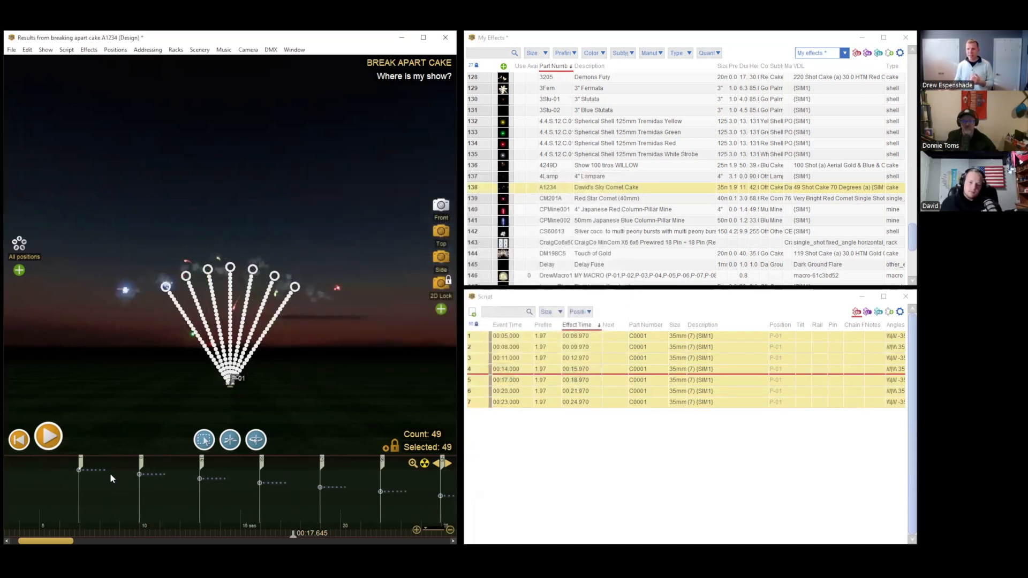
# Step: Play back the evenly spaced sweeps from just before the first group and stop the playback
pyautogui.scroll(-1, 110, 475)
pyautogui.doubleClick(122, 489)
pyautogui.scroll(-1, 121, 488)
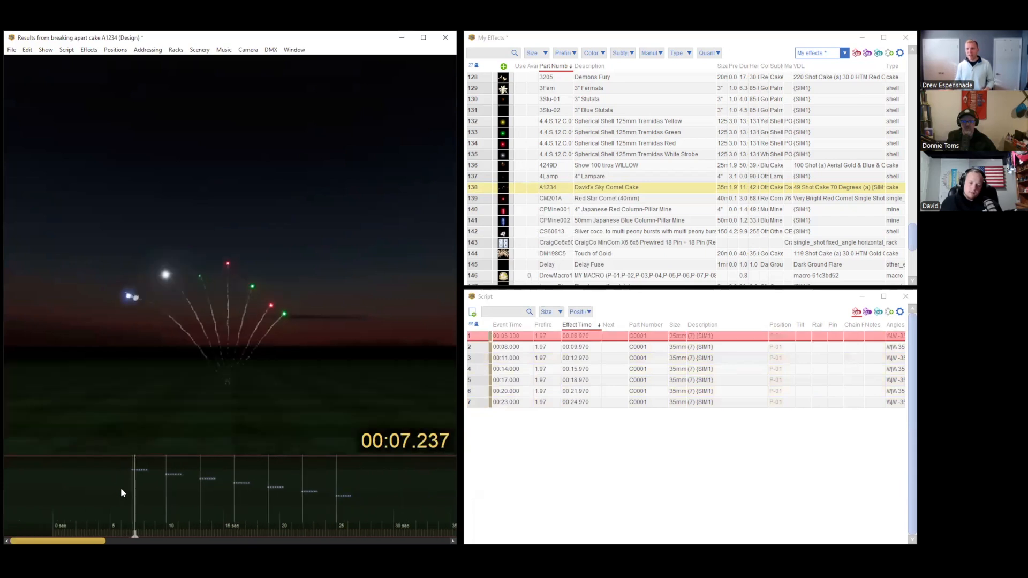
pyautogui.doubleClick(85, 492)
pyautogui.press('space')
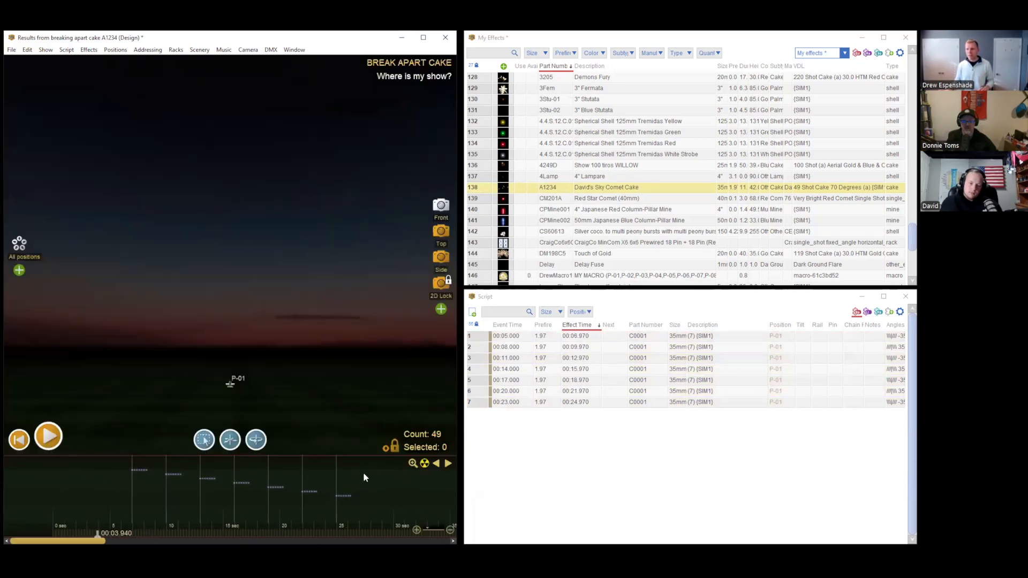
# Step: Show the effect duration bars on the timeline and play back the sweeps from before the first group
pyautogui.click(426, 463)
pyautogui.doubleClick(101, 481)
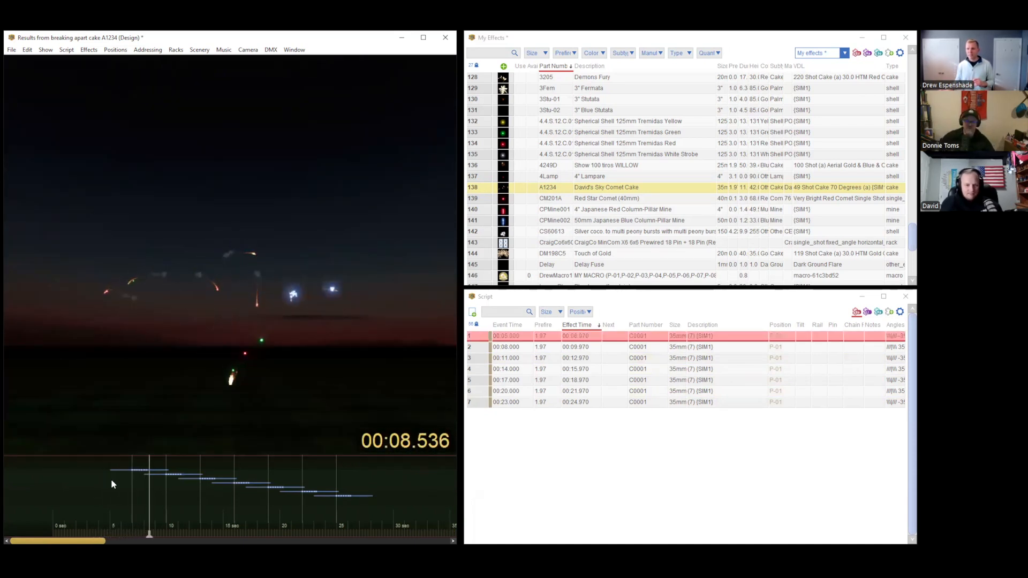
pyautogui.scroll(-2, 110, 480)
pyautogui.click(101, 480)
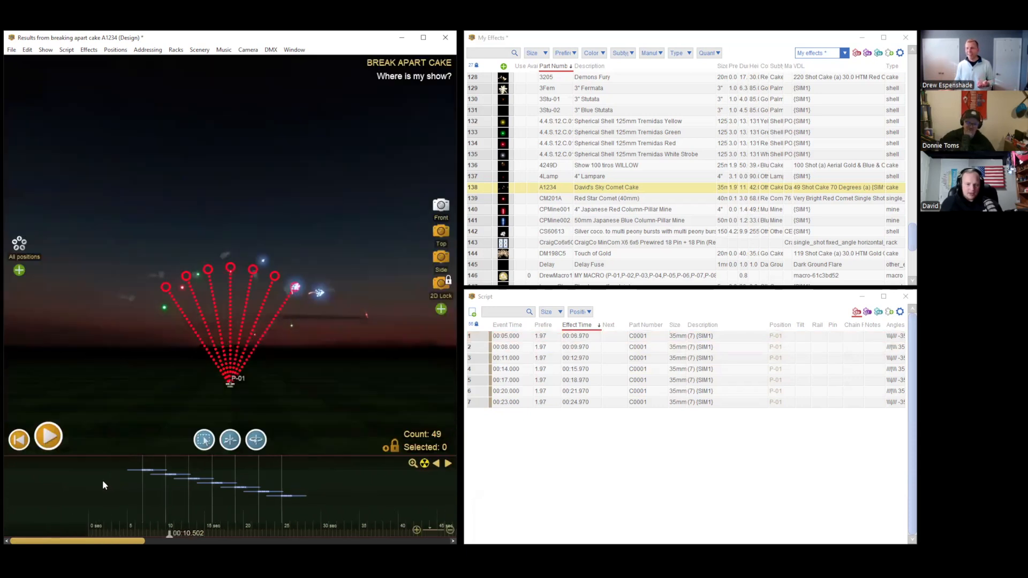
# Step: Select all seven grouped sweeps and spread them out evenly over a total duration of 30 seconds
pyautogui.moveTo(102, 480)
pyautogui.mouseDown()
pyautogui.moveTo(397, 504)
pyautogui.moveTo(110, 496)
pyautogui.mouseUp()
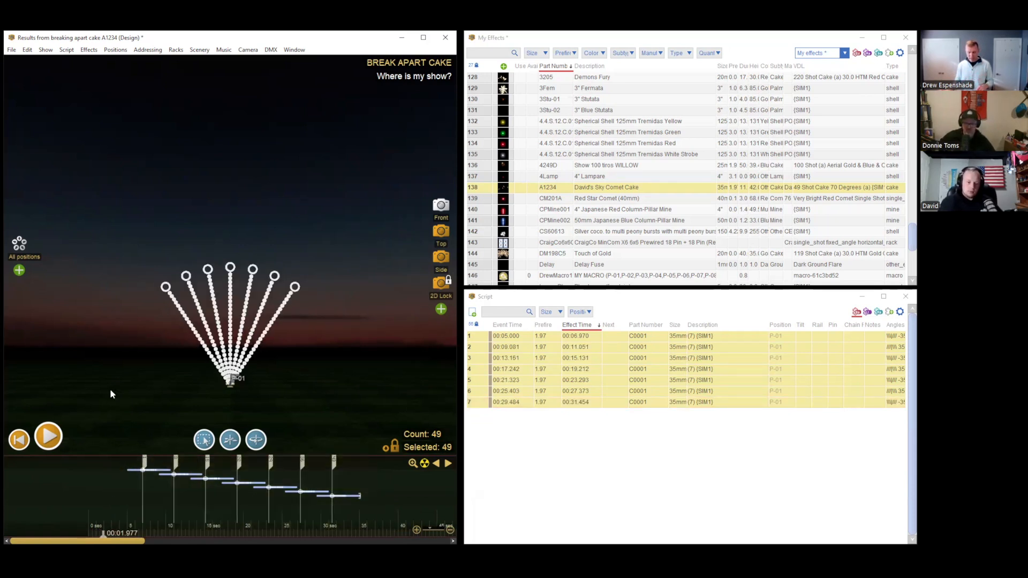
pyautogui.click(66, 50)
pyautogui.moveTo(120, 140)
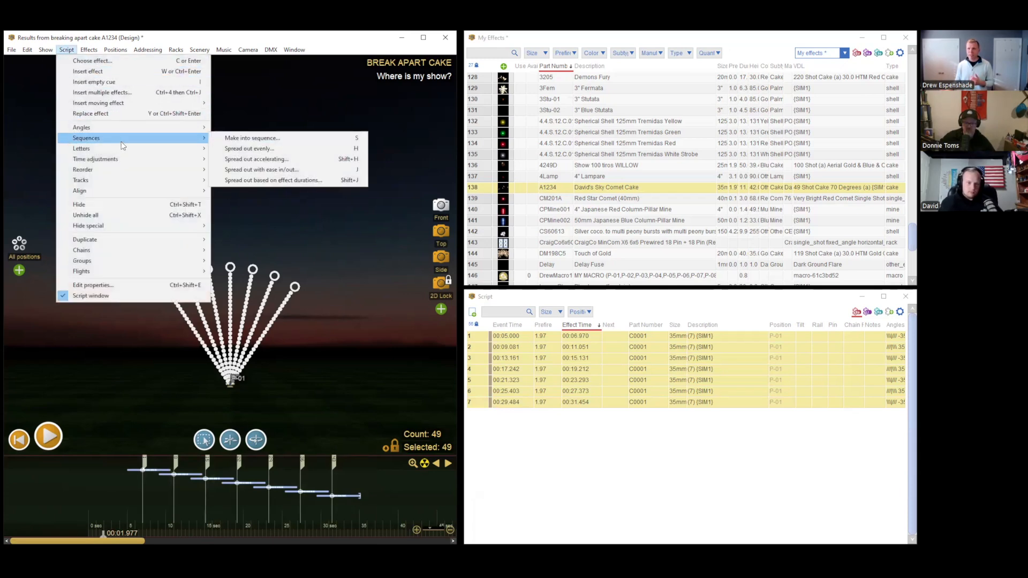
pyautogui.click(250, 150)
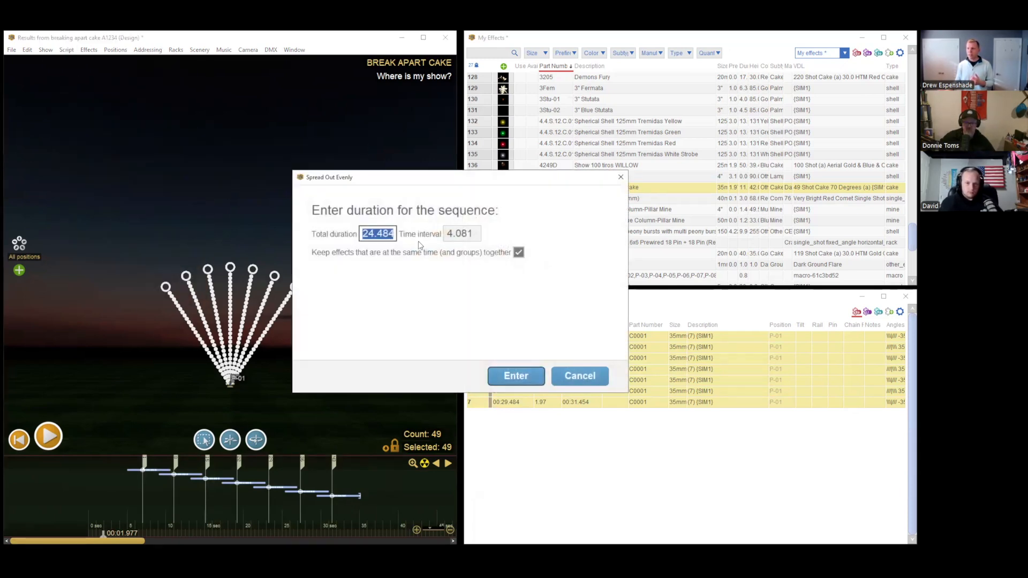
pyautogui.write('30')
pyautogui.press('Return')
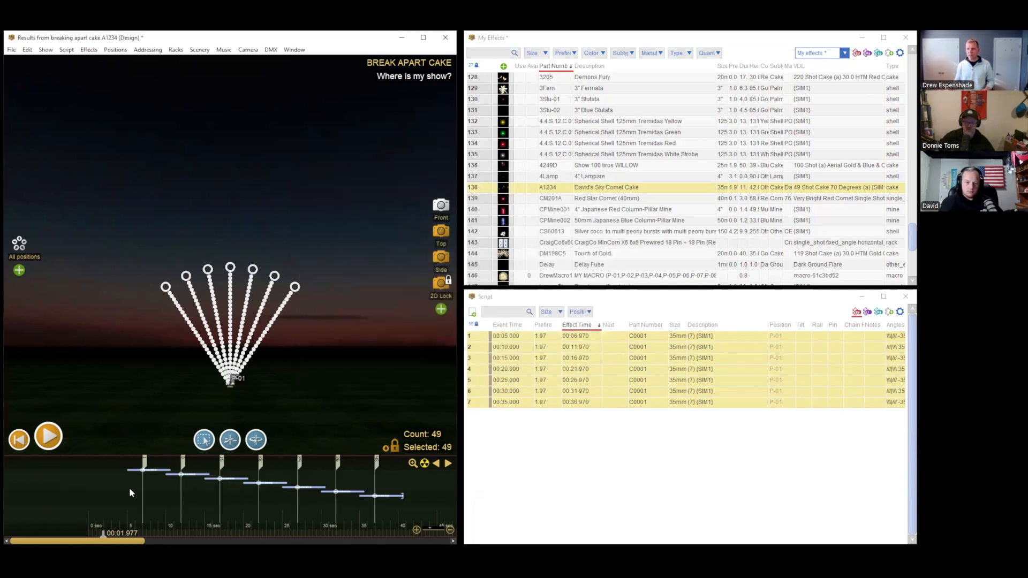
# Step: Play back the retimed sweeps from before the first group through the second one
pyautogui.click(113, 489)
pyautogui.press('space')
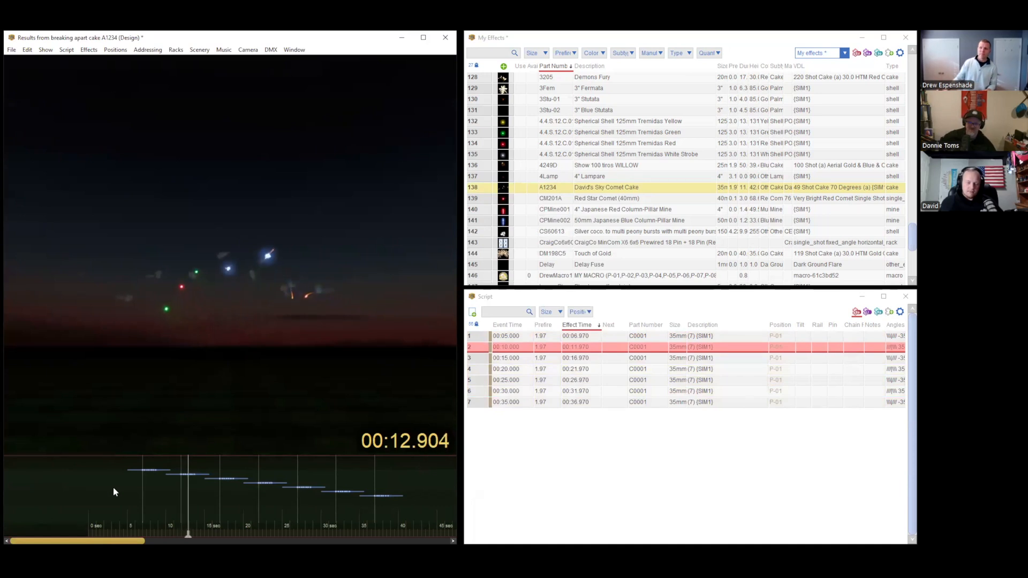
pyautogui.click(383, 496)
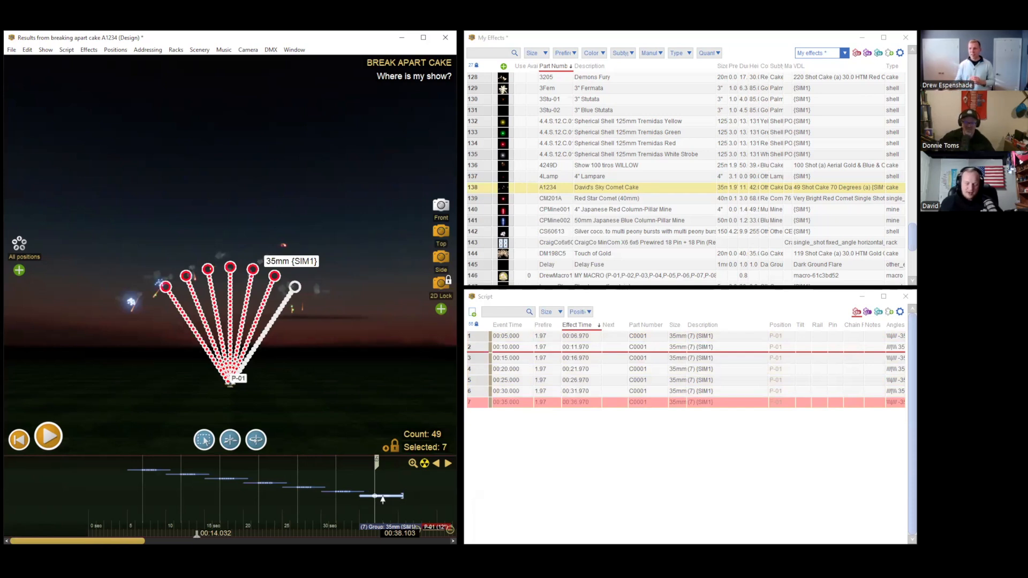
# Step: Select the last grouped sweep on the timeline and break apart its group into individual shots
pyautogui.click(383, 497)
pyautogui.scroll(3, 383, 497)
pyautogui.click(67, 49)
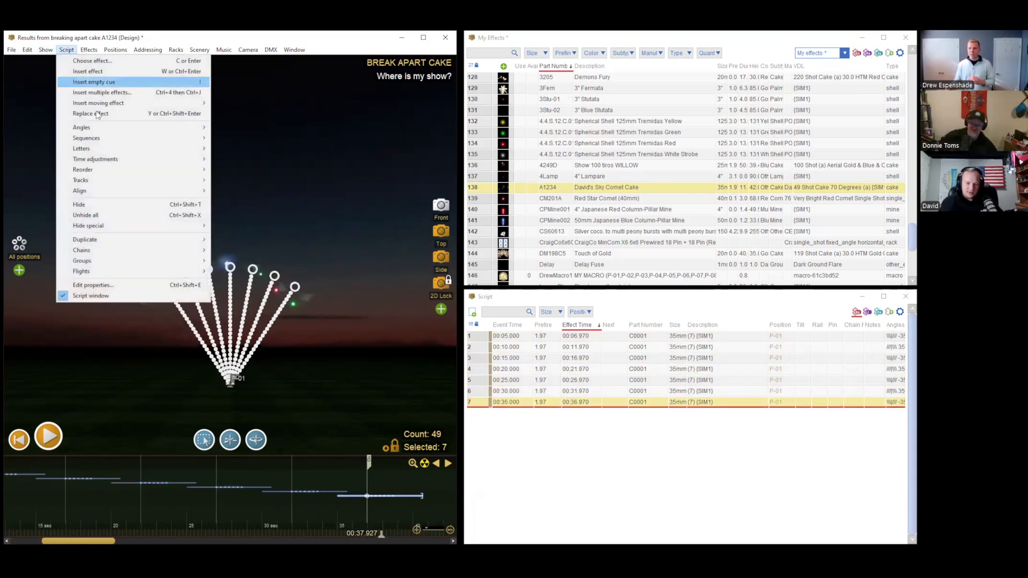
pyautogui.moveTo(127, 258)
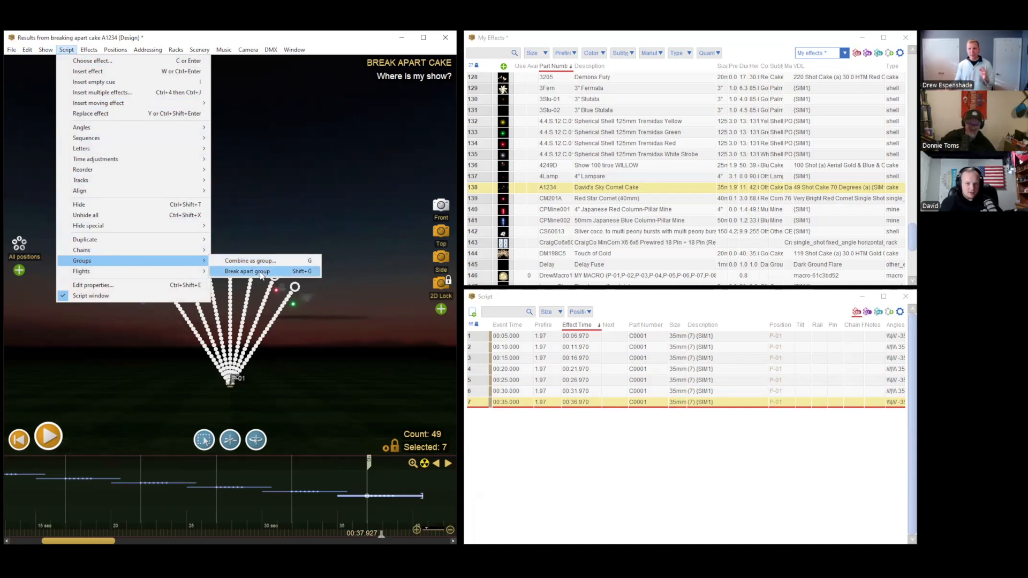
pyautogui.click(261, 272)
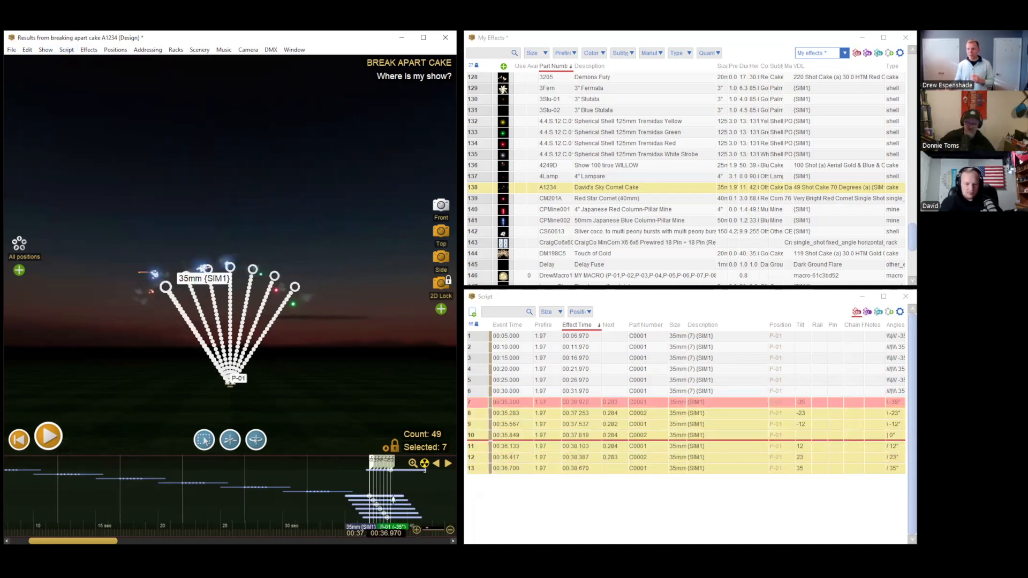
# Step: Compress the seven shots of the last sweep on the timeline so they all share the effect time 00:36.970
pyautogui.moveTo(397, 490); pyautogui.dragTo(333, 532)
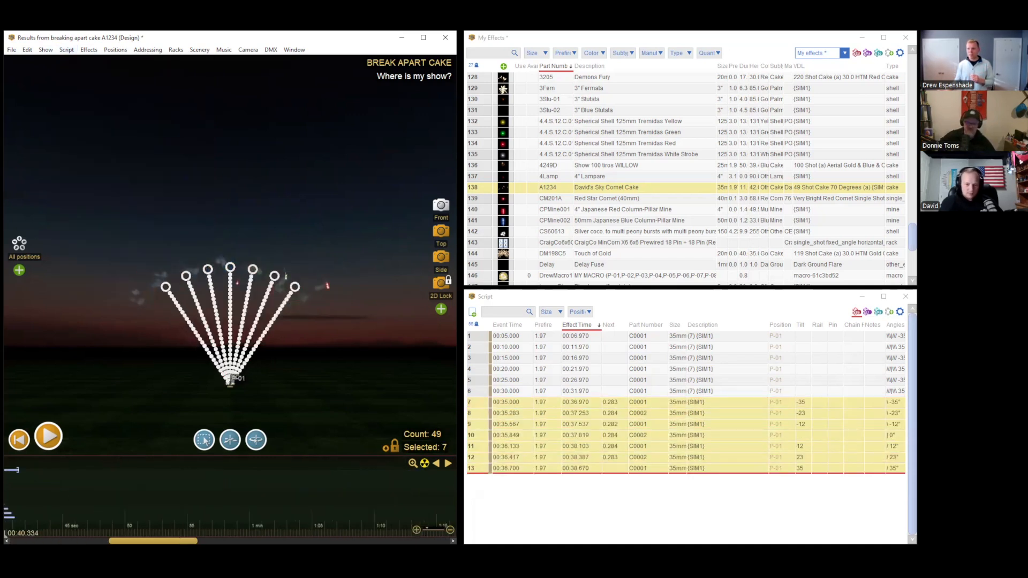
pyautogui.moveTo(32, 498); pyautogui.dragTo(230, 504, button='right')
pyautogui.click(193, 527)
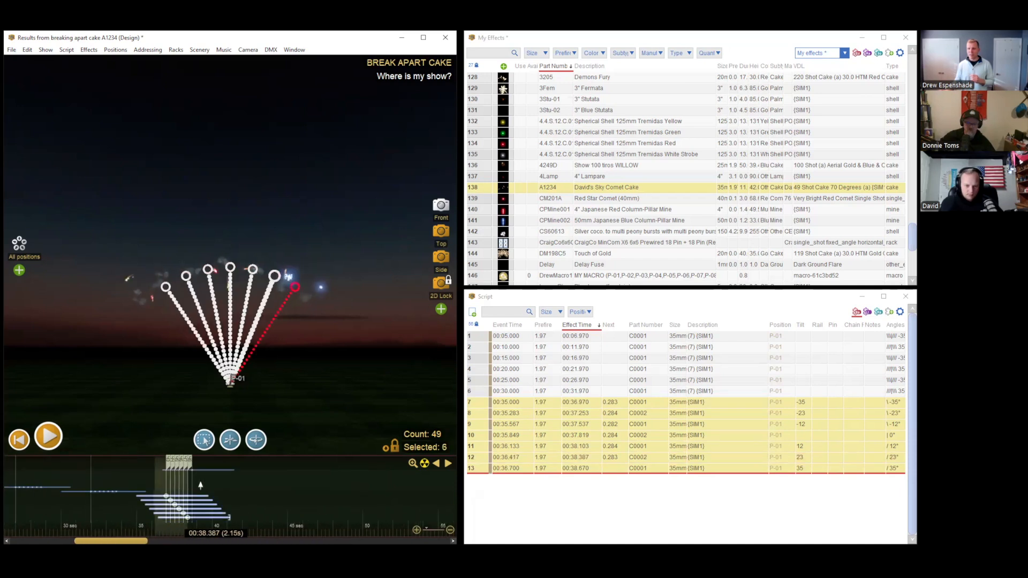
pyautogui.moveTo(234, 474); pyautogui.dragTo(202, 499)
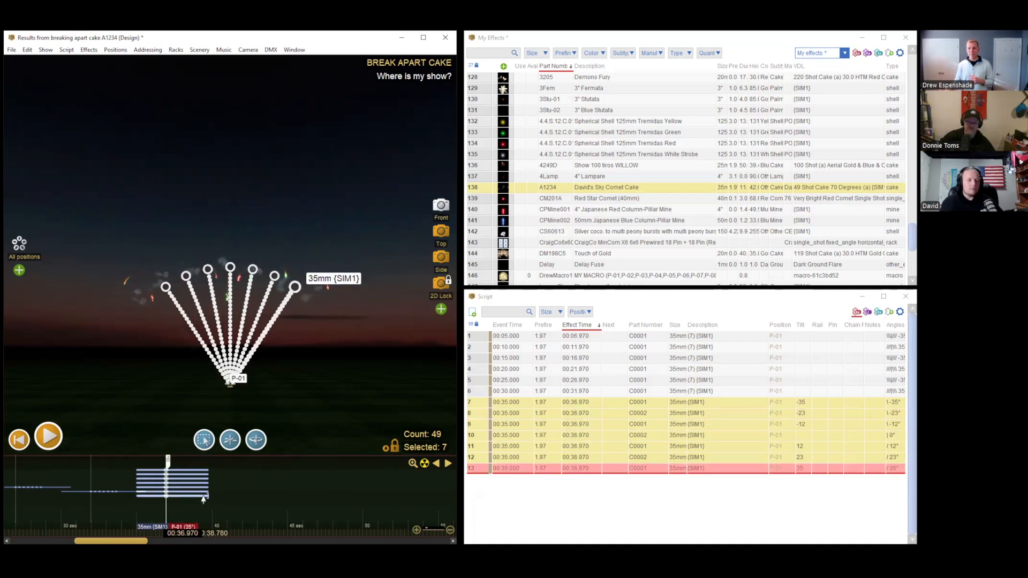
# Step: Select all 49 shots on the timeline and start combining them as a cake effect
pyautogui.scroll(-5, 206, 493)
pyautogui.moveTo(81, 491); pyautogui.dragTo(246, 483)
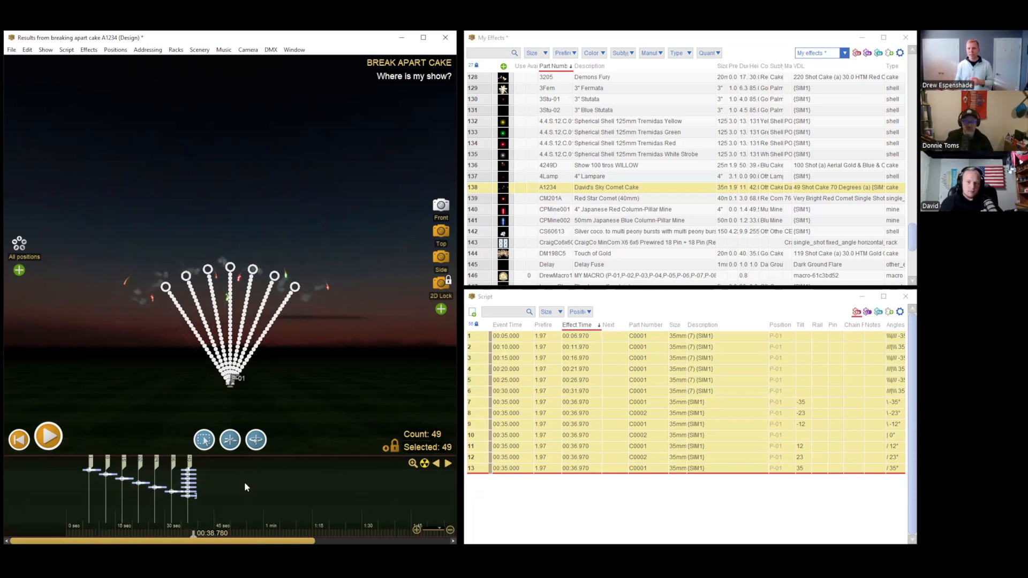
pyautogui.click(88, 50)
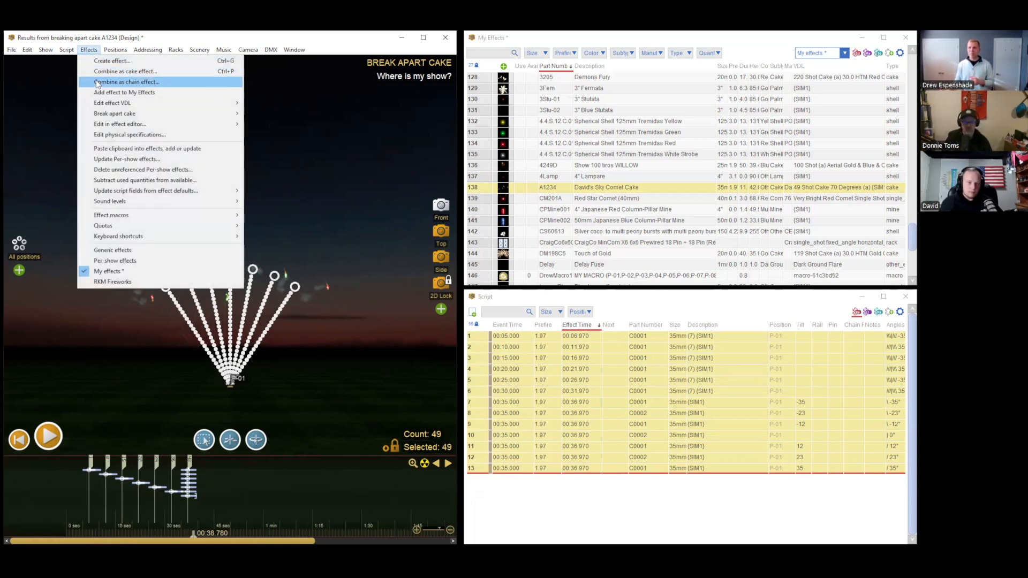
pyautogui.click(103, 72)
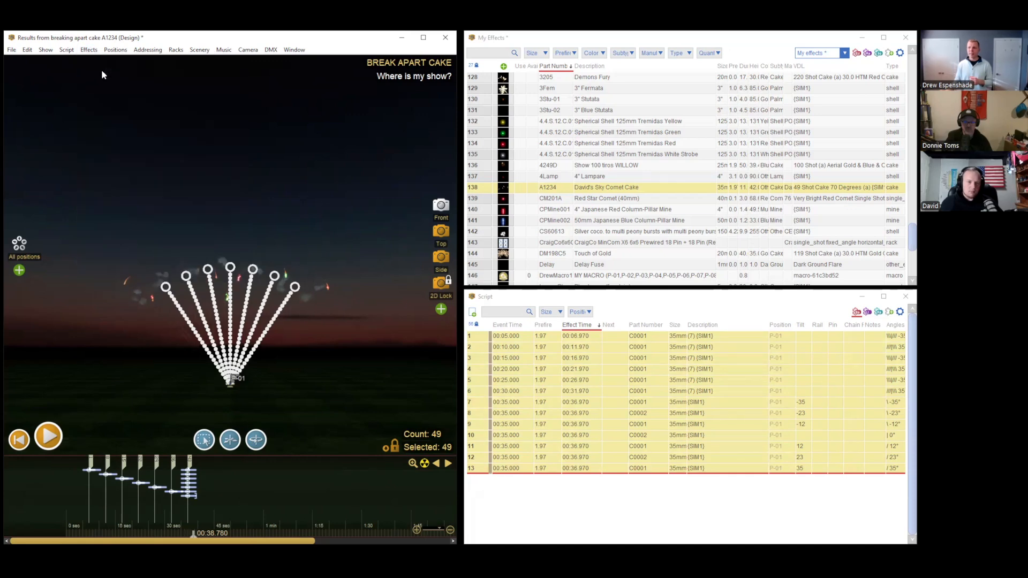
pyautogui.click(534, 368)
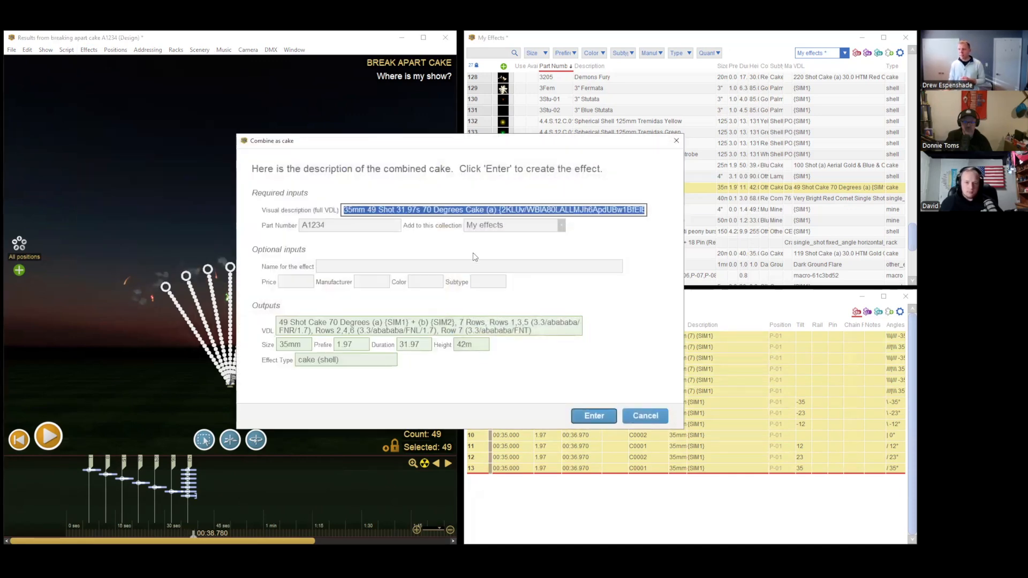
# Step: Create the combined cake in My effects with part number A1234-1 and a name made of the participant's first name and "Cake"
pyautogui.doubleClick(324, 226)
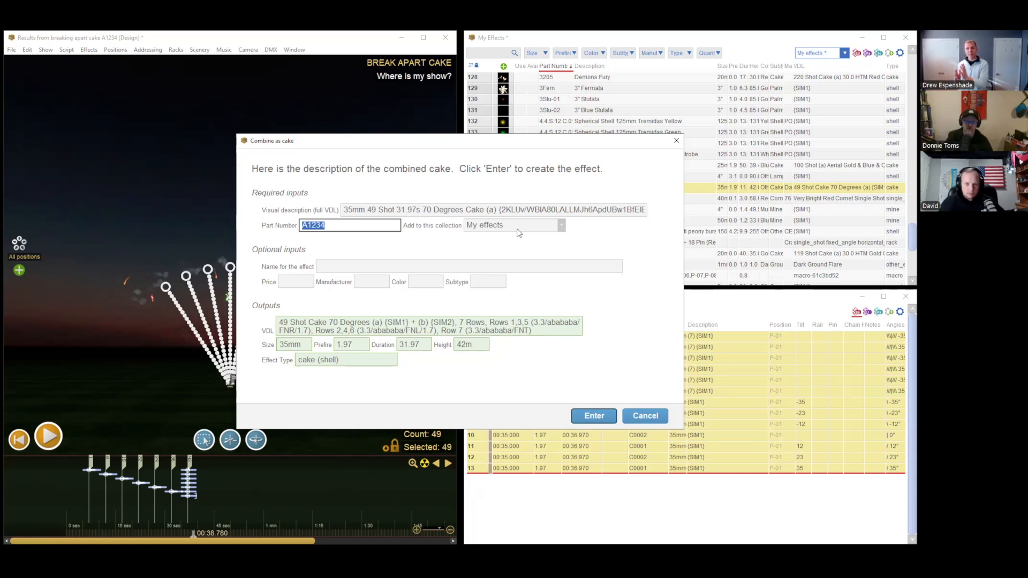
pyautogui.click(362, 226)
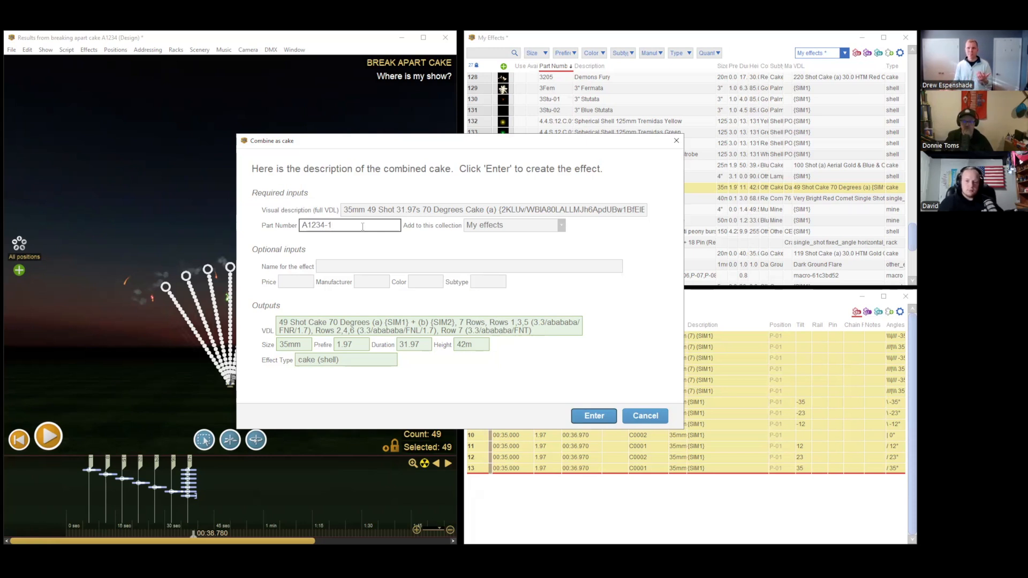
pyautogui.click(361, 265)
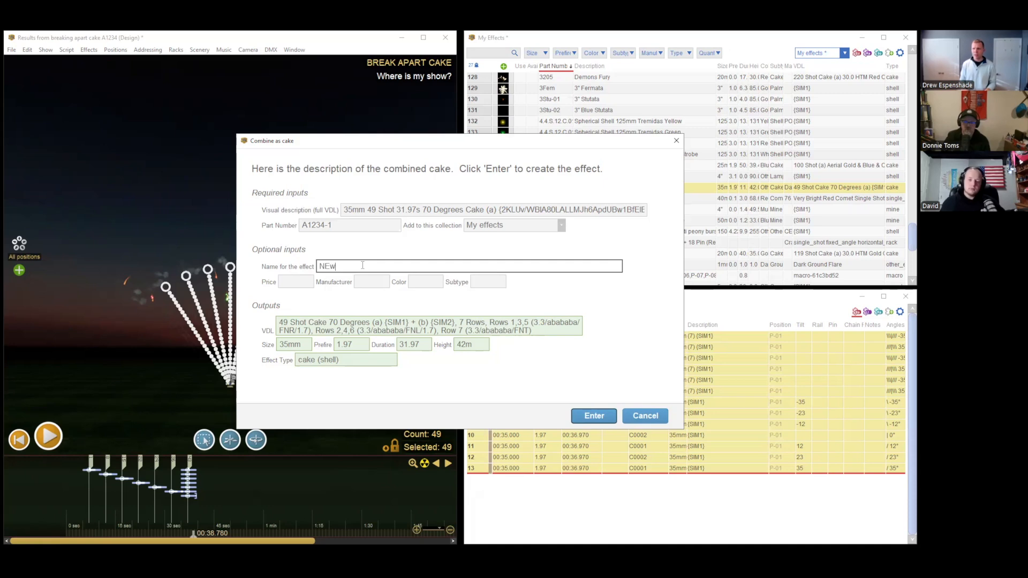
pyautogui.press('BackSpace')
pyautogui.write('Donn')
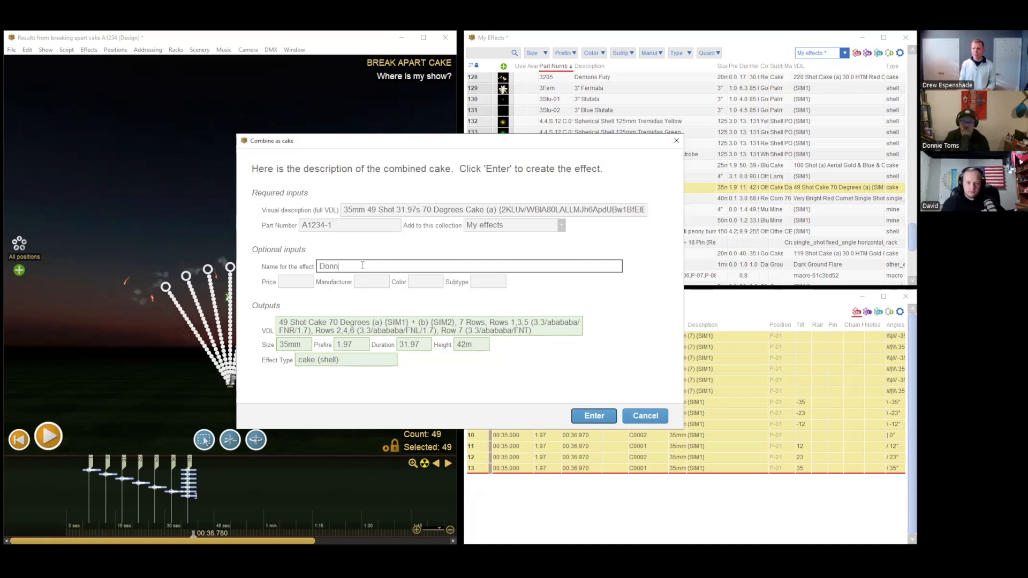
pyautogui.write("ie's Cake")
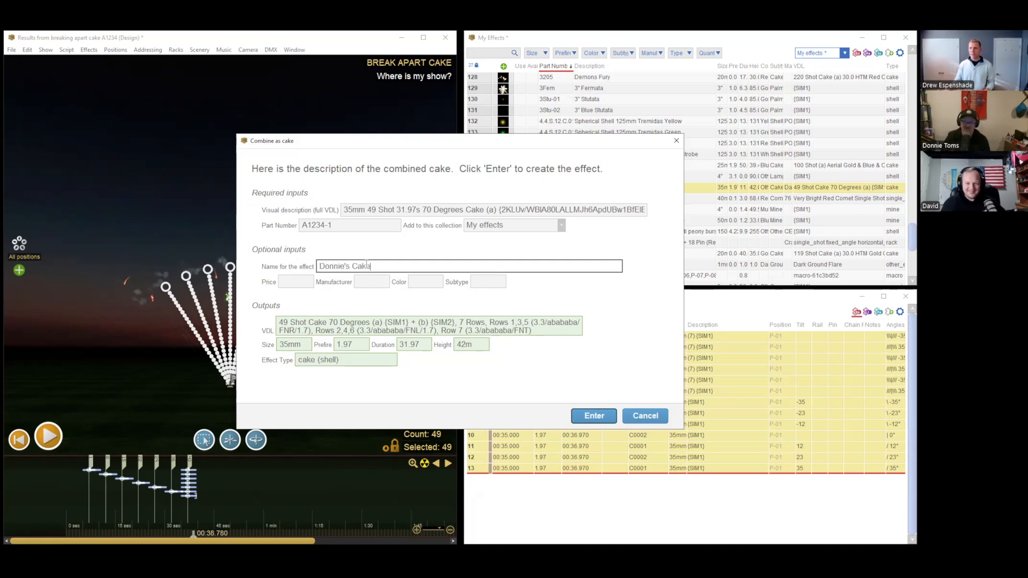
pyautogui.click(586, 415)
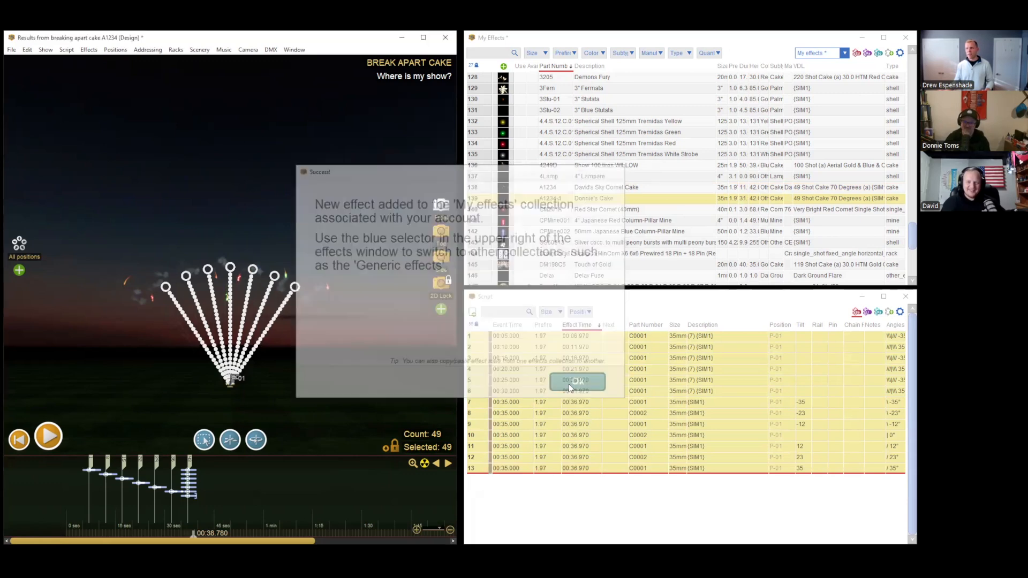
# Step: Deselect the shots and close the break-apart results show without saving its changes, returning to the original show
pyautogui.click(302, 51)
pyautogui.click(215, 80)
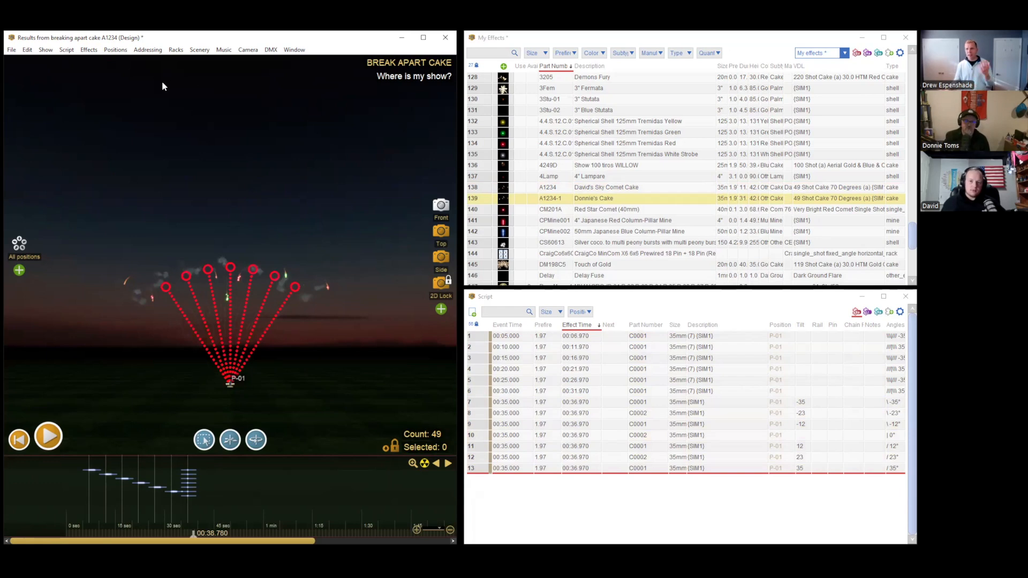
pyautogui.click(11, 49)
pyautogui.click(27, 113)
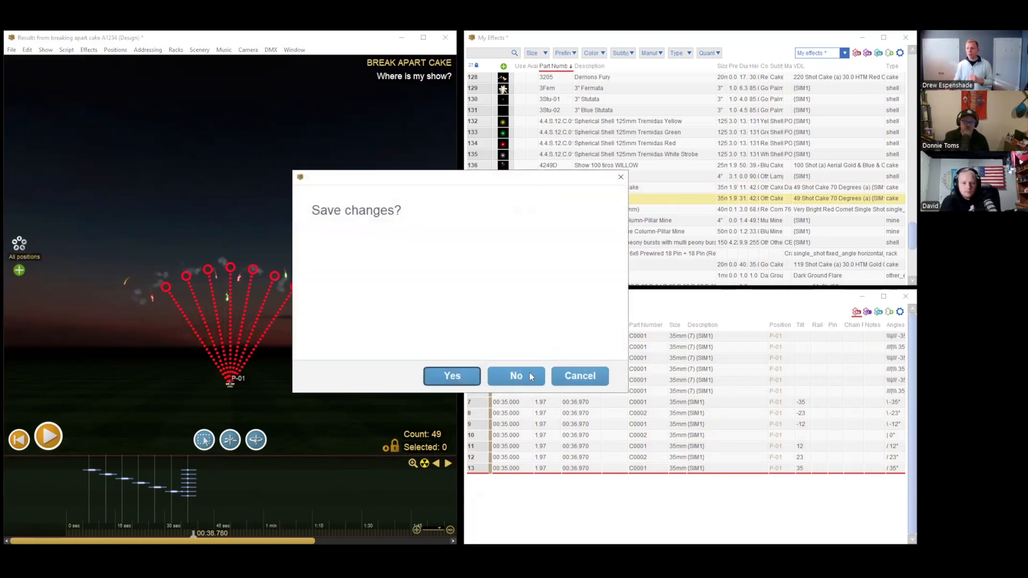
pyautogui.click(529, 373)
# Step: Insert the new cake A1234-1 at position P-05 in the show with an effect time of about 00:57.563
pyautogui.scroll(-3, 225, 504)
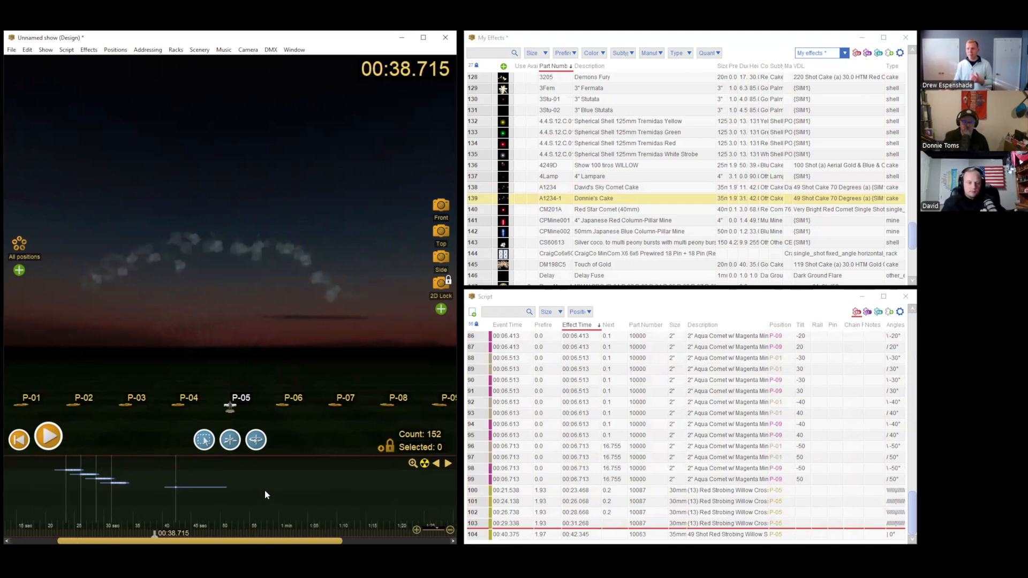
pyautogui.click(264, 490)
pyautogui.doubleClick(501, 198)
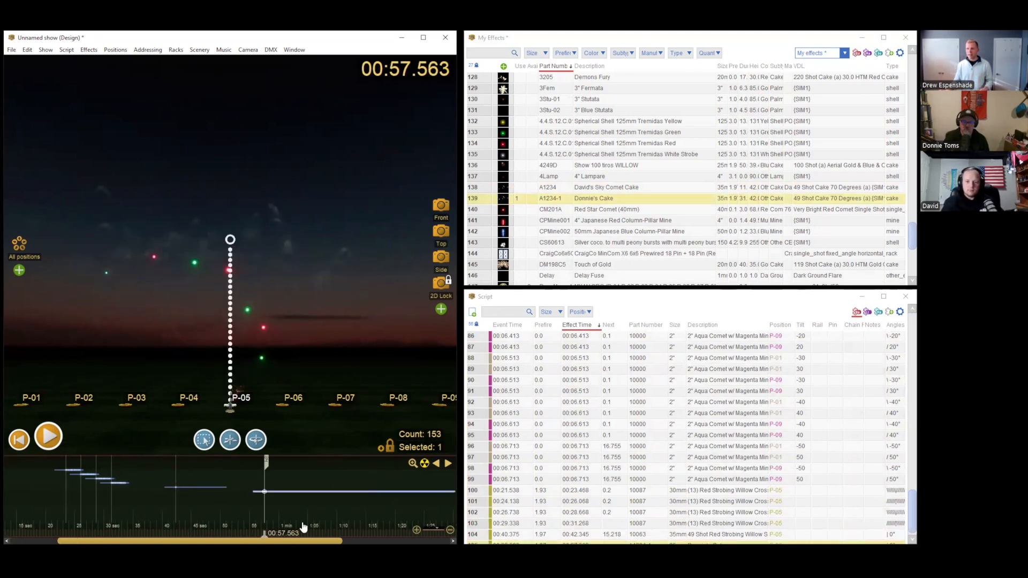
# Step: Play back the inserted A1234-1 cake on the timeline to preview its sweeps and final row
pyautogui.scroll(-2, 272, 511)
pyautogui.moveTo(197, 528); pyautogui.dragTo(161, 530)
pyautogui.press('space')
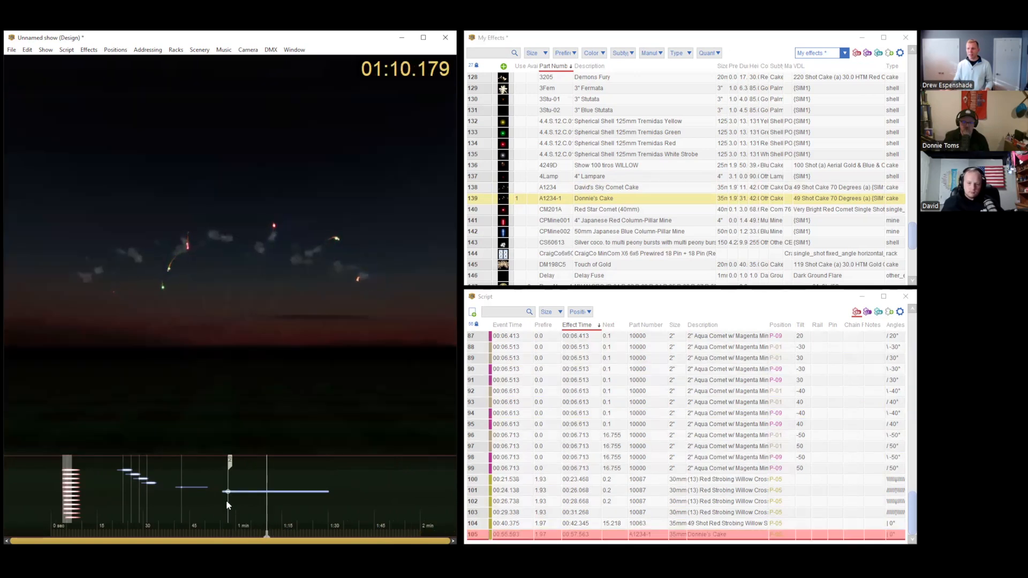
pyautogui.click(220, 499)
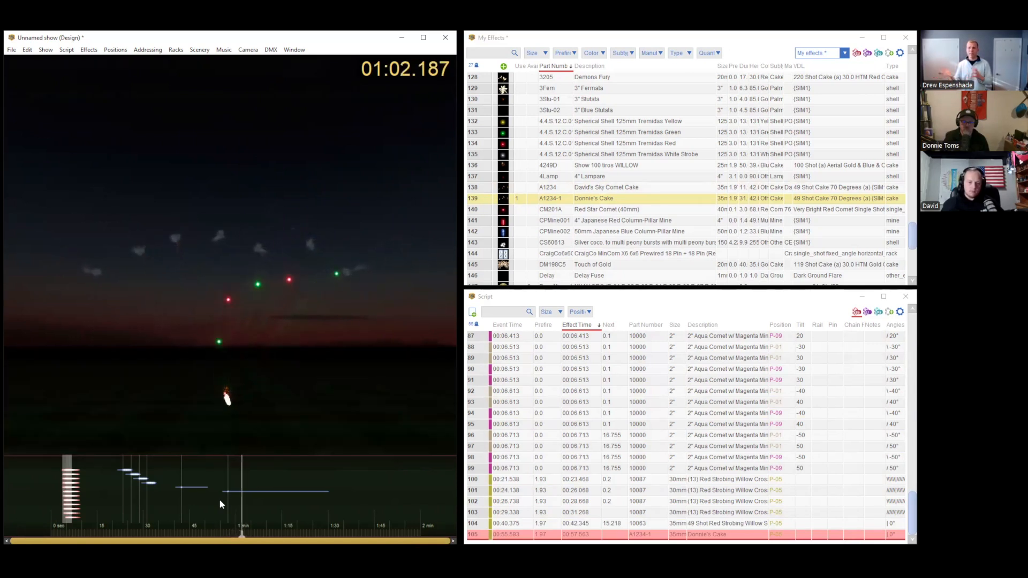
pyautogui.click(303, 503)
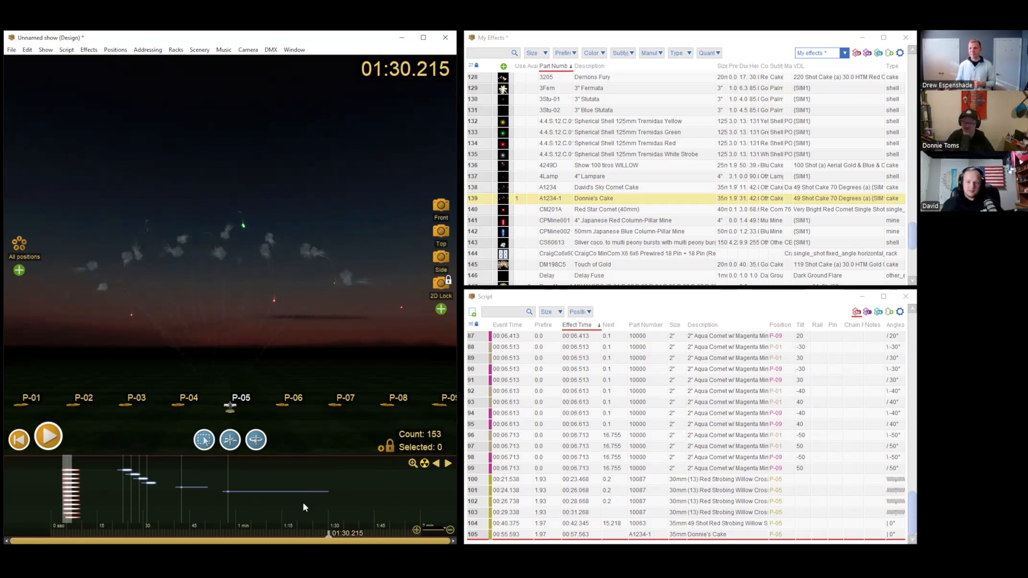
# Step: Switch to the front camera view and scrub through the aqua comet sequence and the 49-shot willow cake on the timeline
pyautogui.click(441, 205)
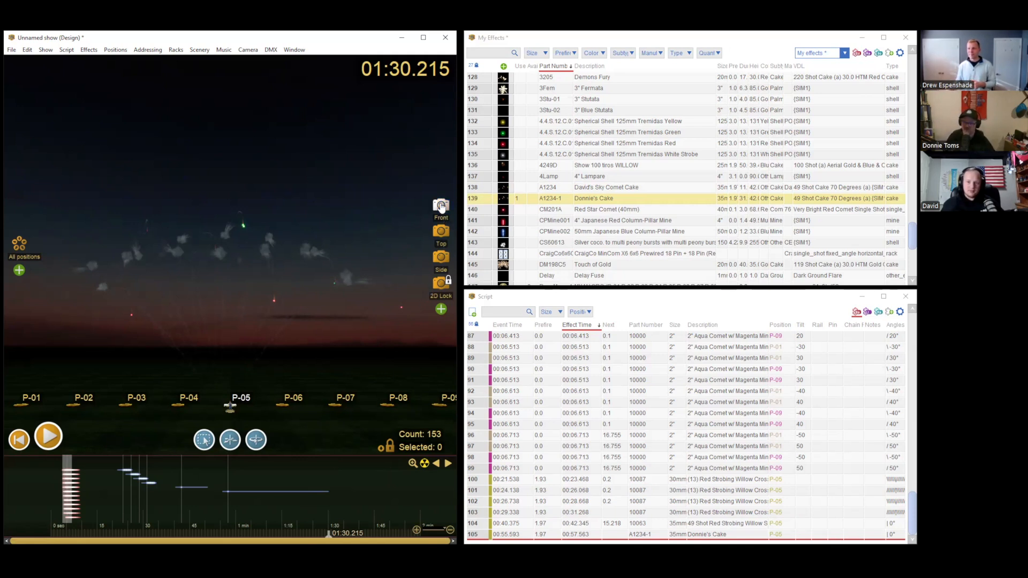
pyautogui.click(61, 530)
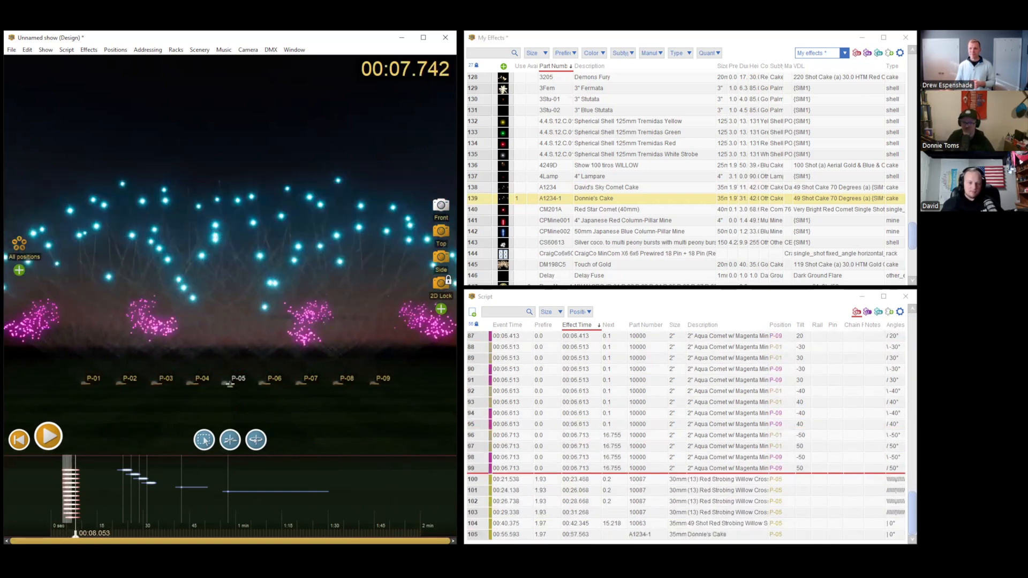
pyautogui.moveTo(78, 534); pyautogui.dragTo(69, 534)
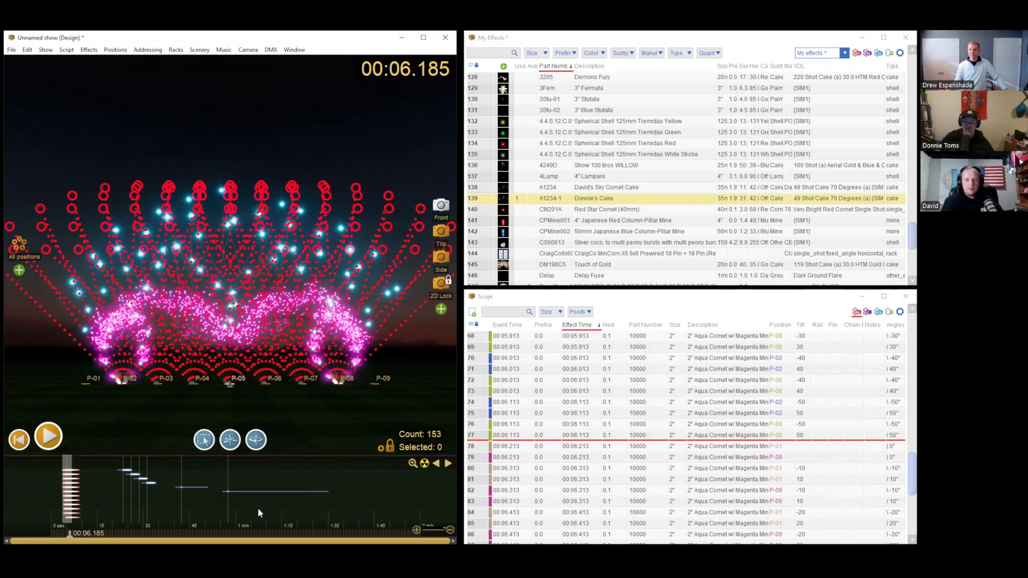
pyautogui.click(194, 499)
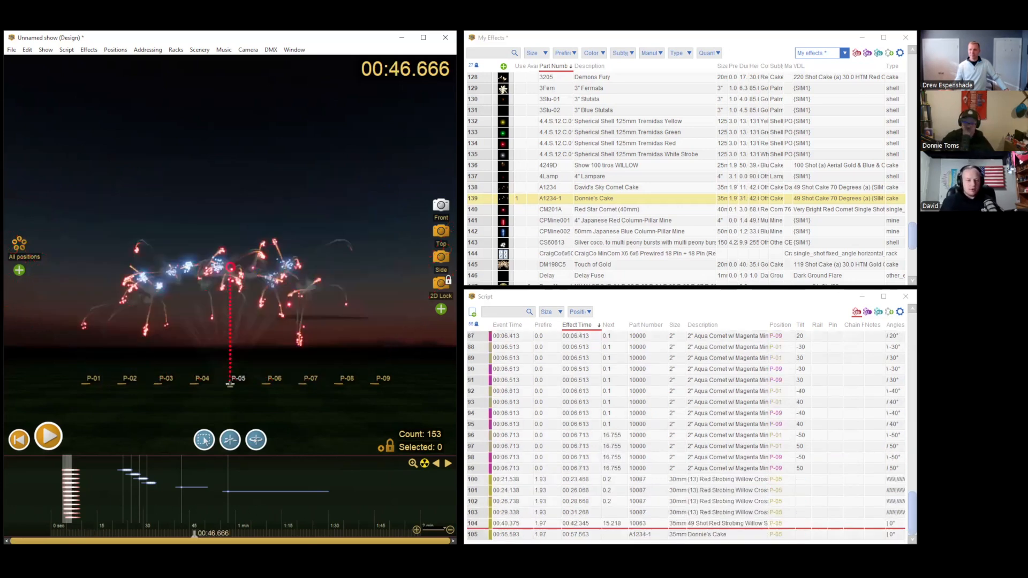
pyautogui.moveTo(194, 499)
pyautogui.mouseDown()
pyautogui.moveTo(180, 499)
pyautogui.moveTo(191, 500)
pyautogui.mouseUp()
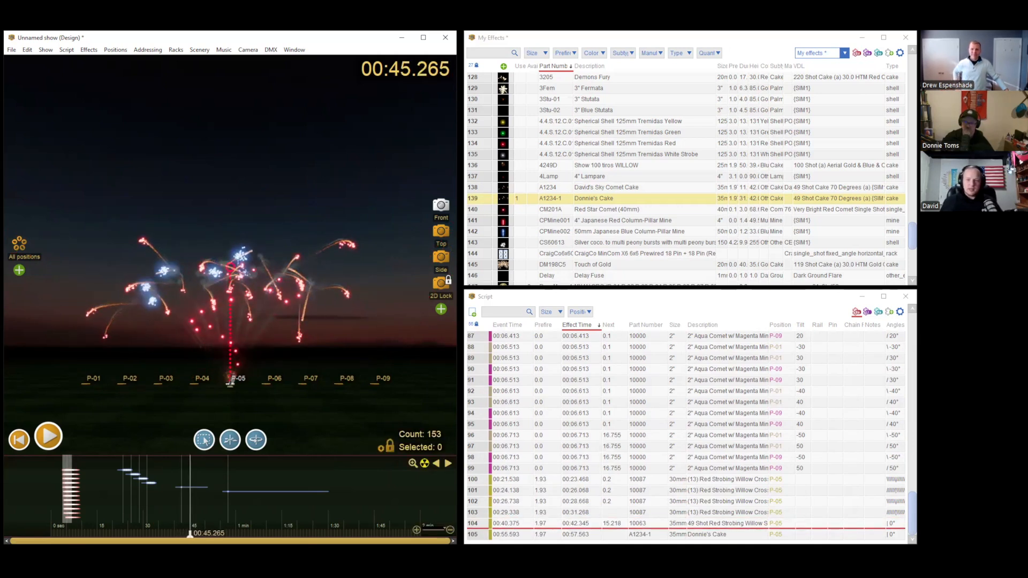